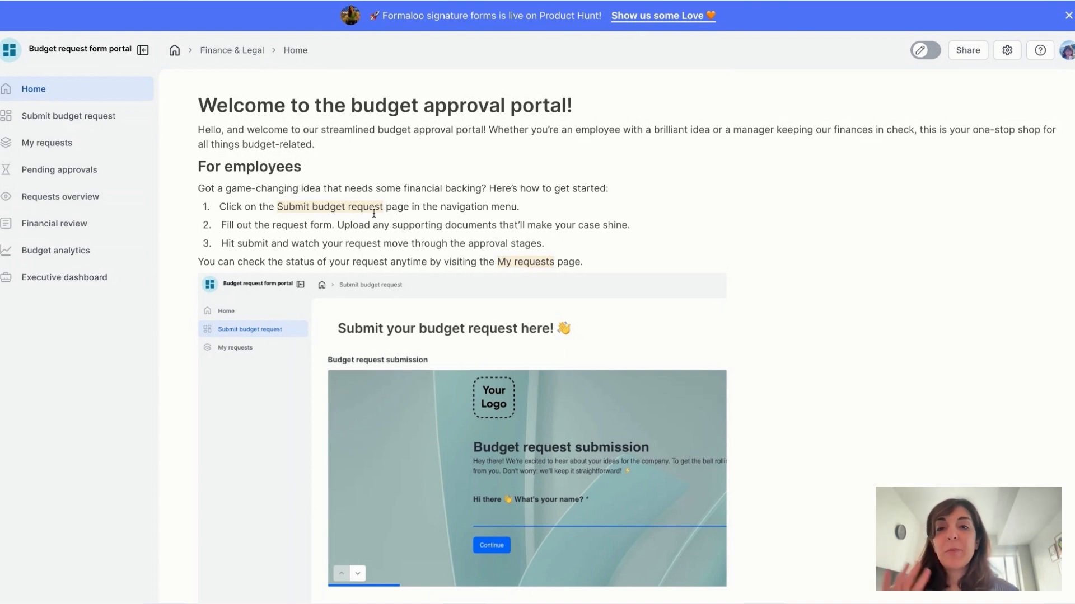
# Step: Switch on the top-bar edit toggle so the budget request portal's pages become editable
pyautogui.click(923, 52)
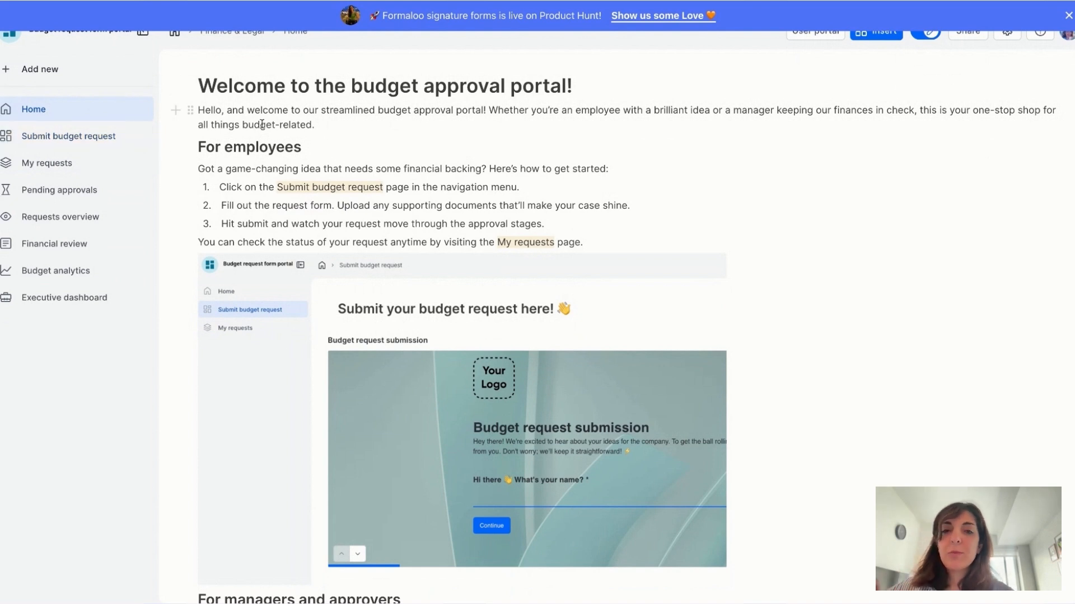
# Step: Dismiss the Product Hunt banner, look over the Home page, and go to Submit budget request
pyautogui.click(1068, 15)
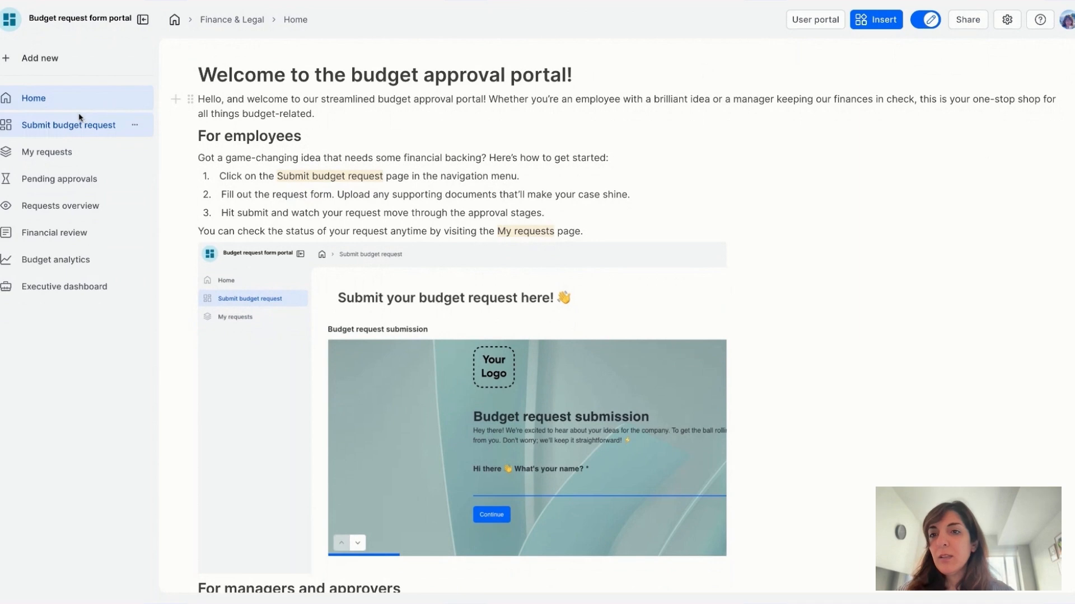
pyautogui.scroll(-5, 391, 151)
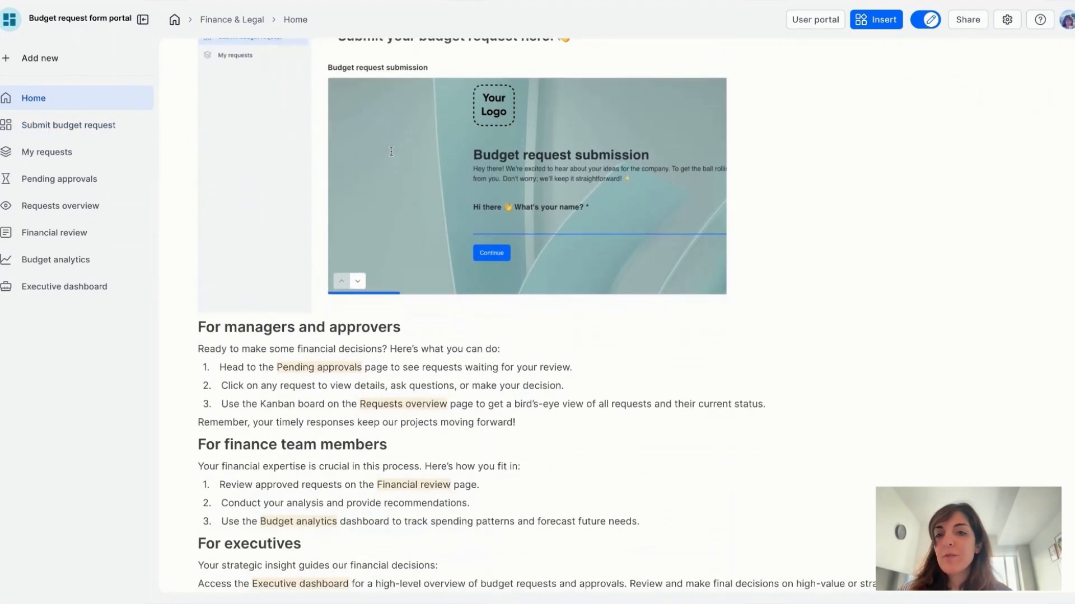
pyautogui.scroll(5, 347, 176)
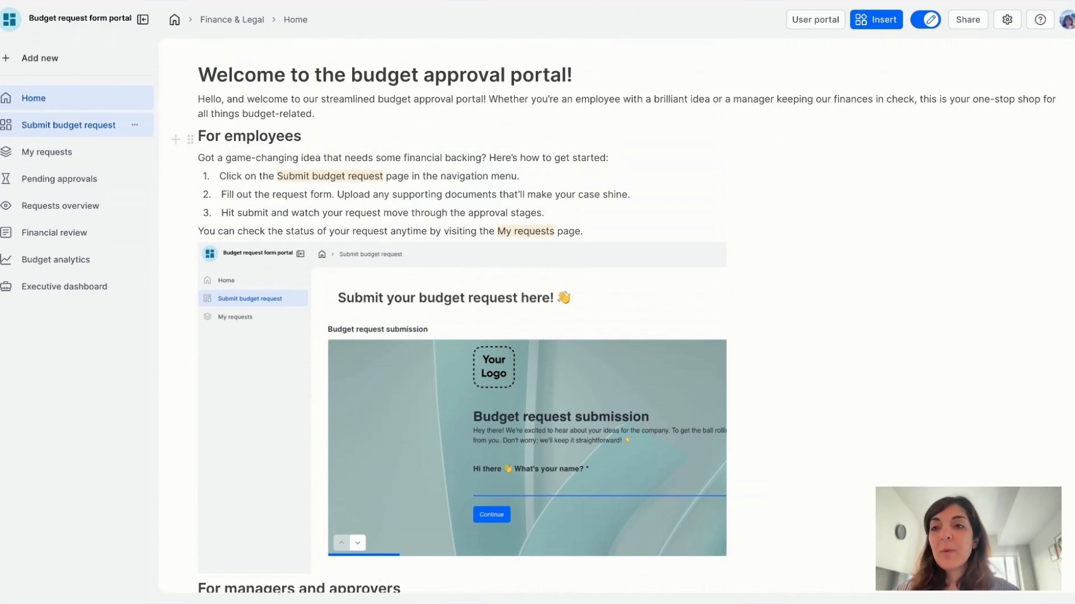
pyautogui.click(69, 125)
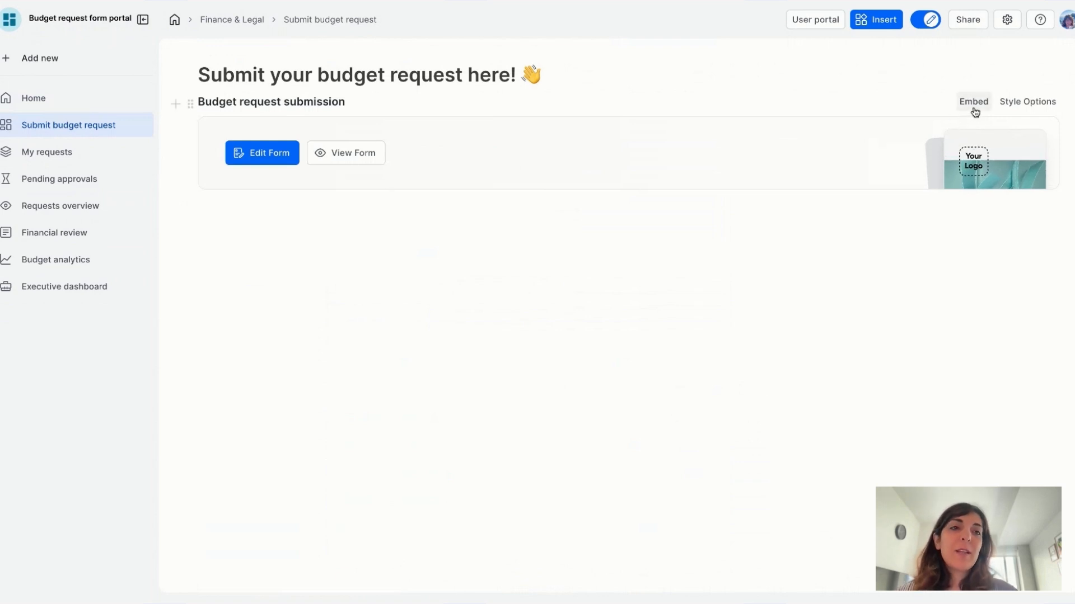
# Step: Change the budget request form block's style from Card to Embed
pyautogui.click(1008, 102)
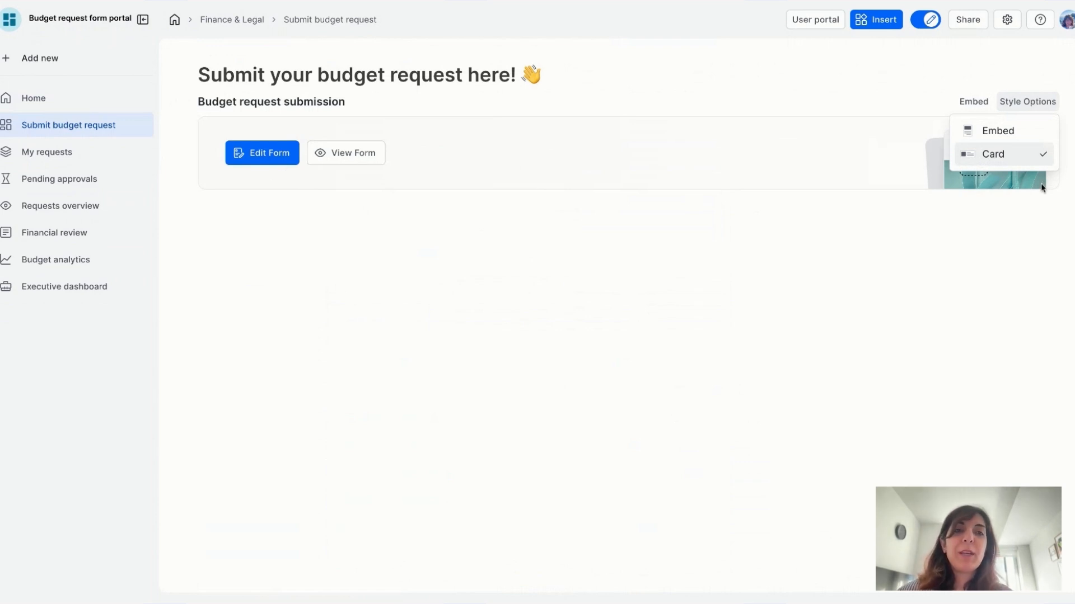
pyautogui.click(1000, 133)
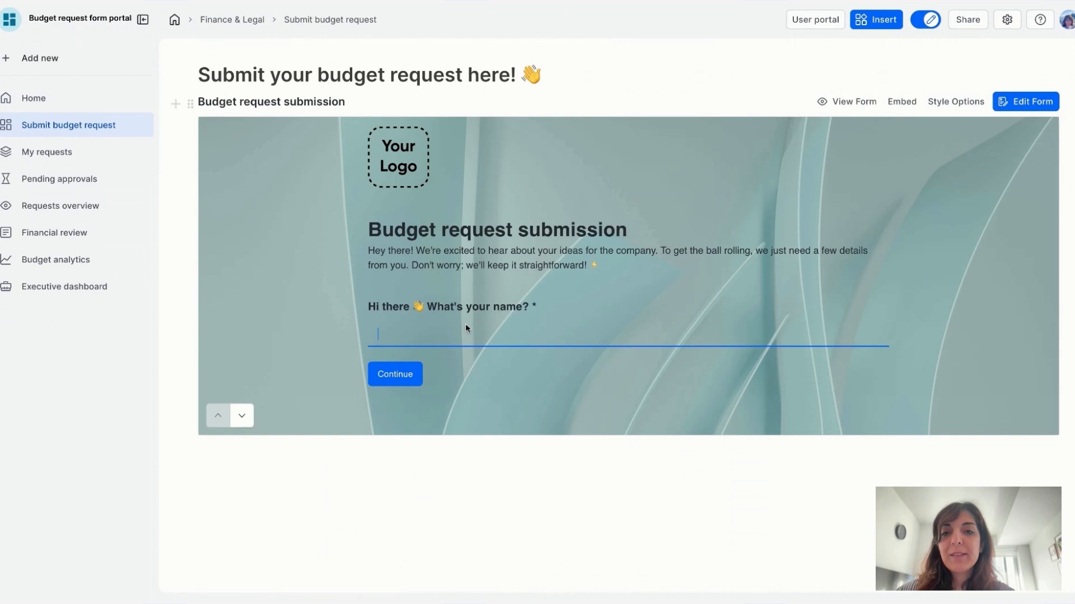
# Step: Enter the requester's name, pick a department, and name the project 'New brilliant project'
pyautogui.write('Noosh')
pyautogui.click(394, 374)
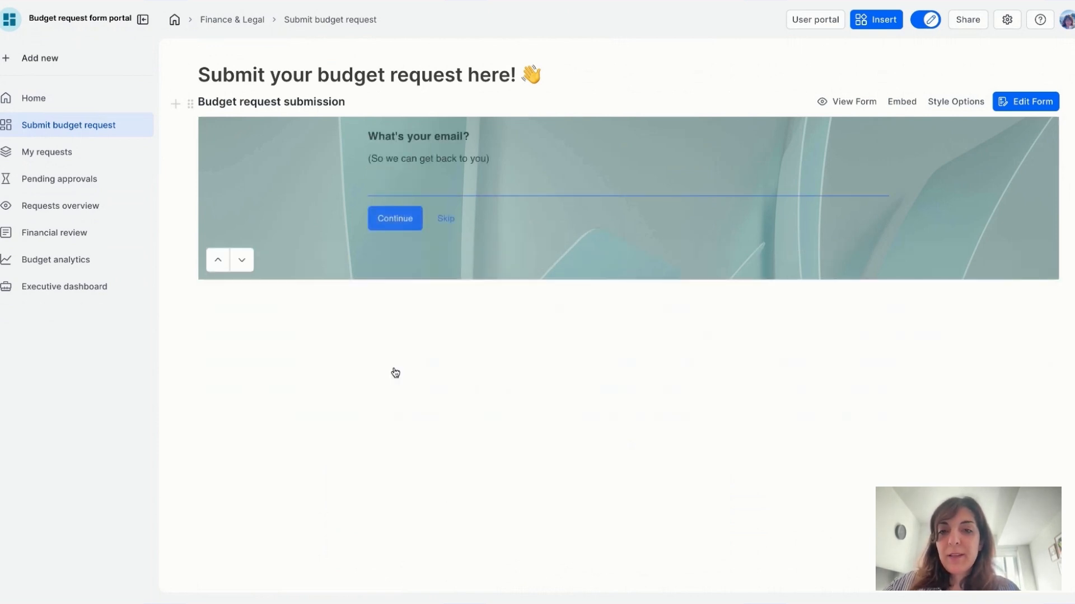
pyautogui.click(401, 217)
pyautogui.click(440, 164)
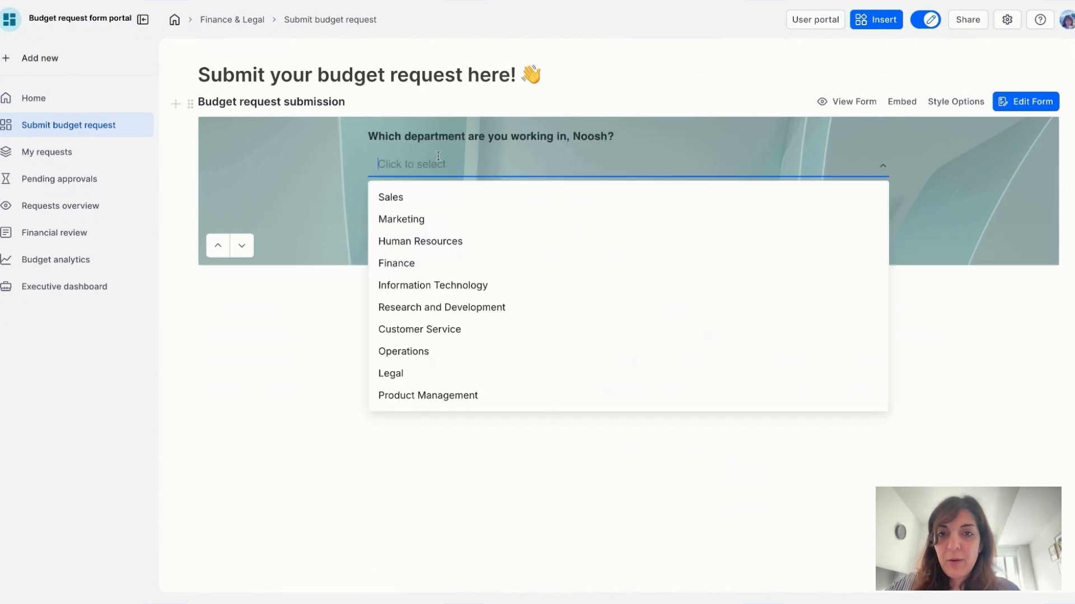
pyautogui.click(429, 196)
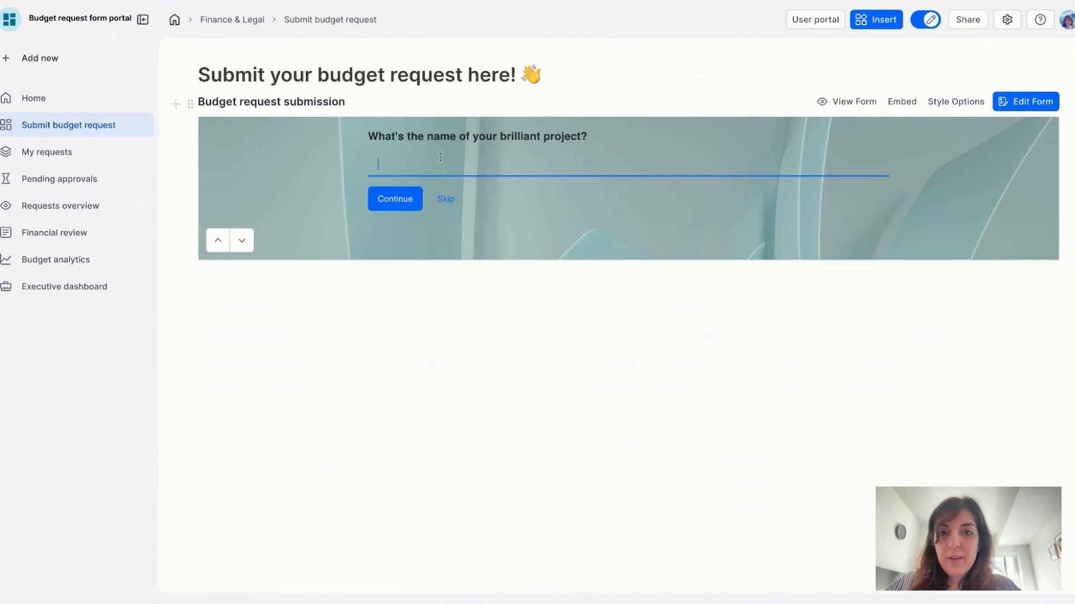
pyautogui.write('New brill')
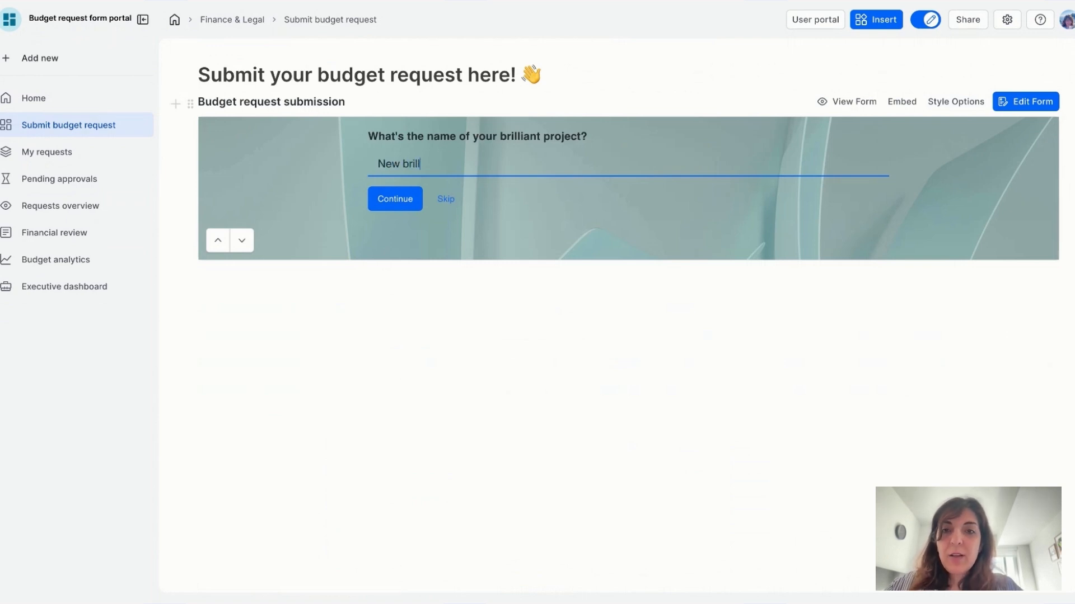
pyautogui.write('iant project')
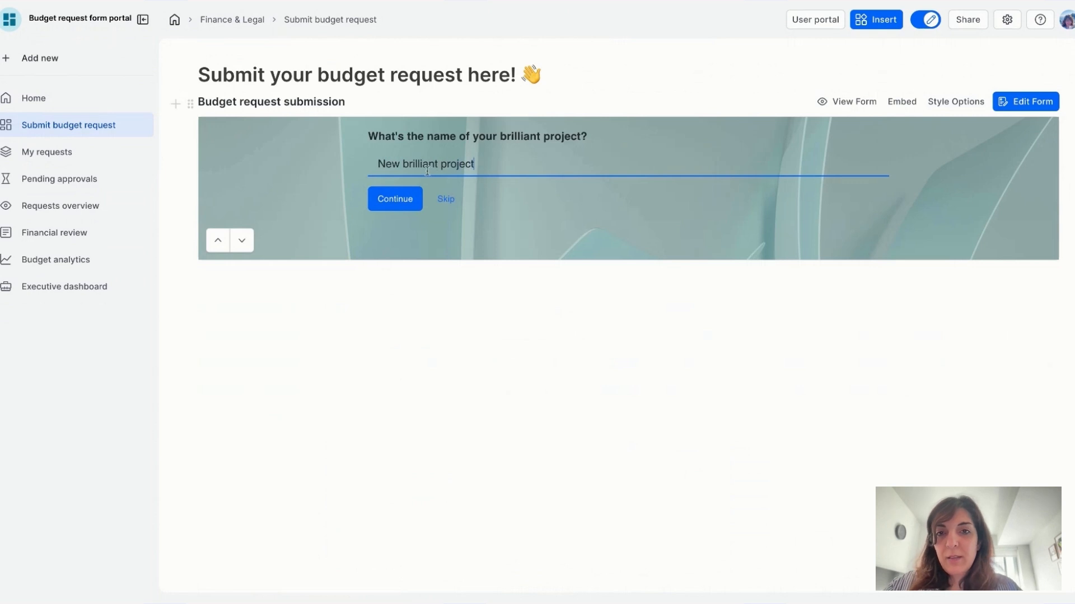
pyautogui.click(408, 205)
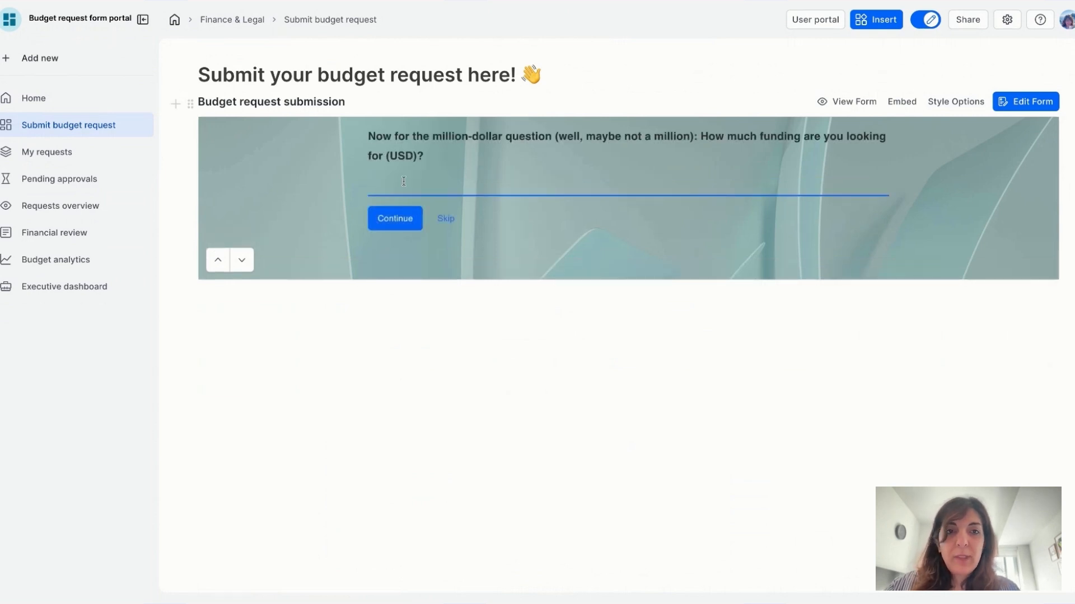
# Step: Request 1000000 USD needed by 30/11/2024, skip the pitch and upload, and submit
pyautogui.write('1000')
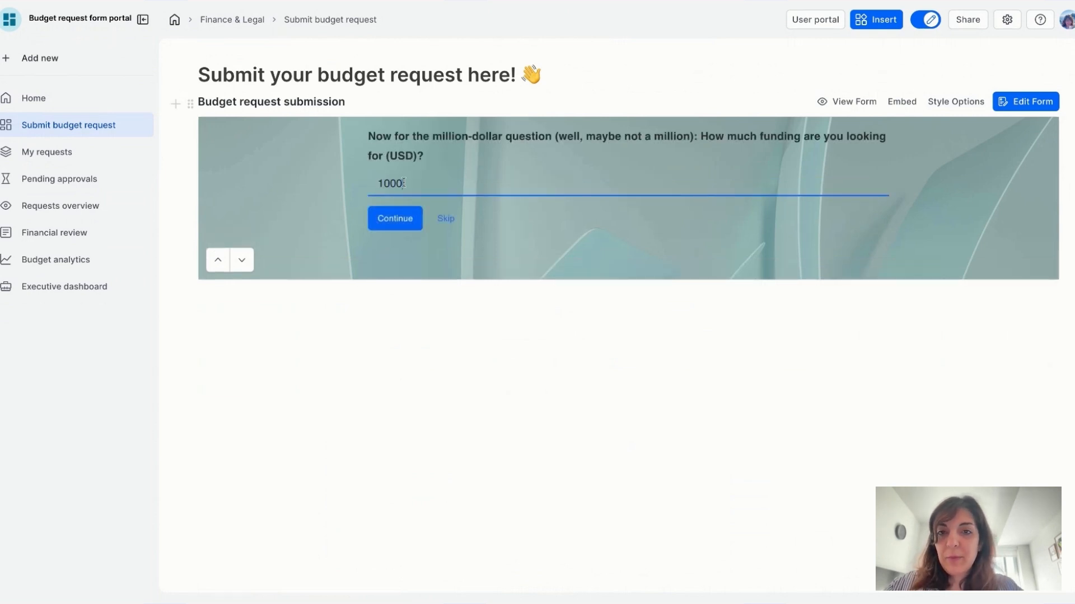
pyautogui.write('000')
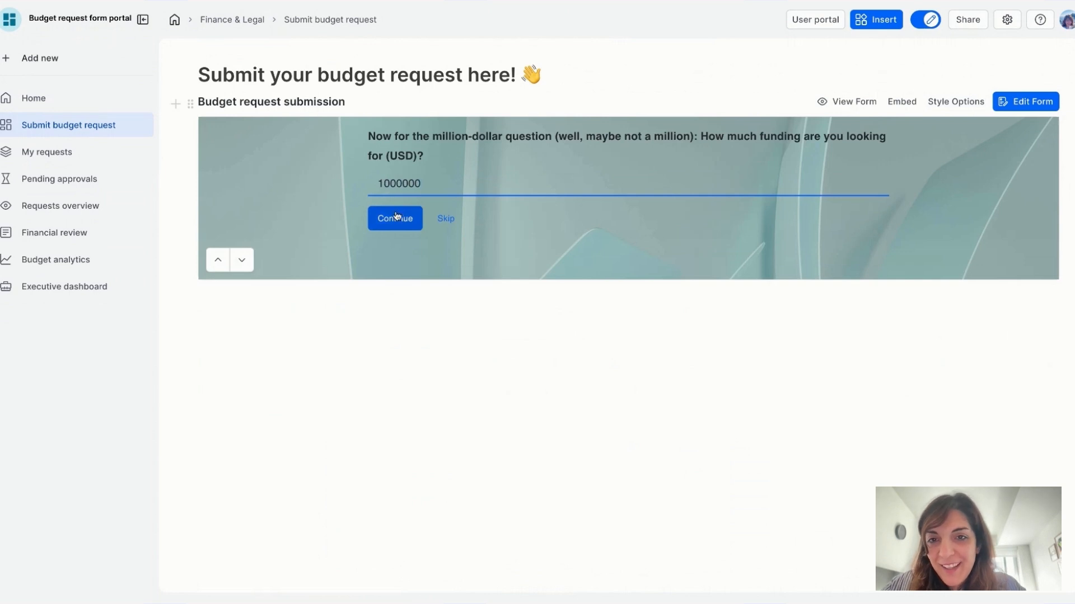
pyautogui.click(396, 218)
pyautogui.click(396, 177)
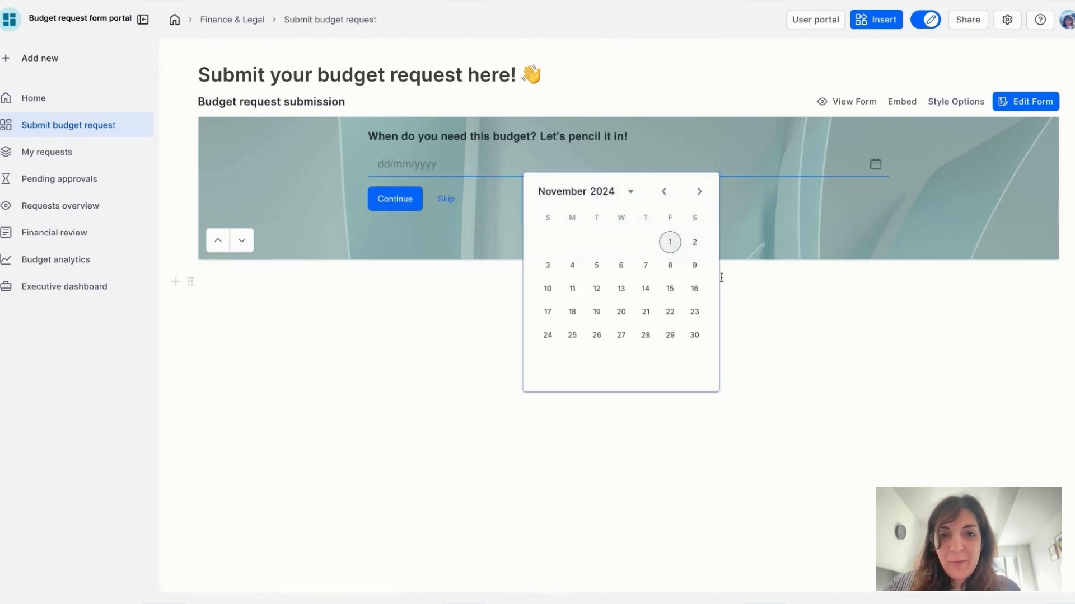
pyautogui.click(694, 335)
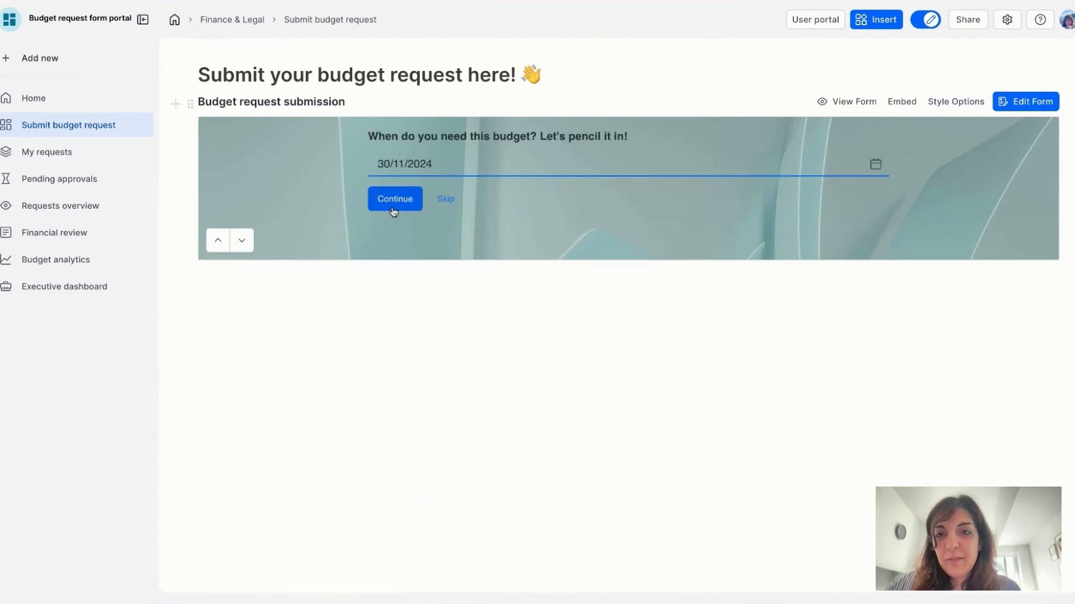
pyautogui.click(392, 208)
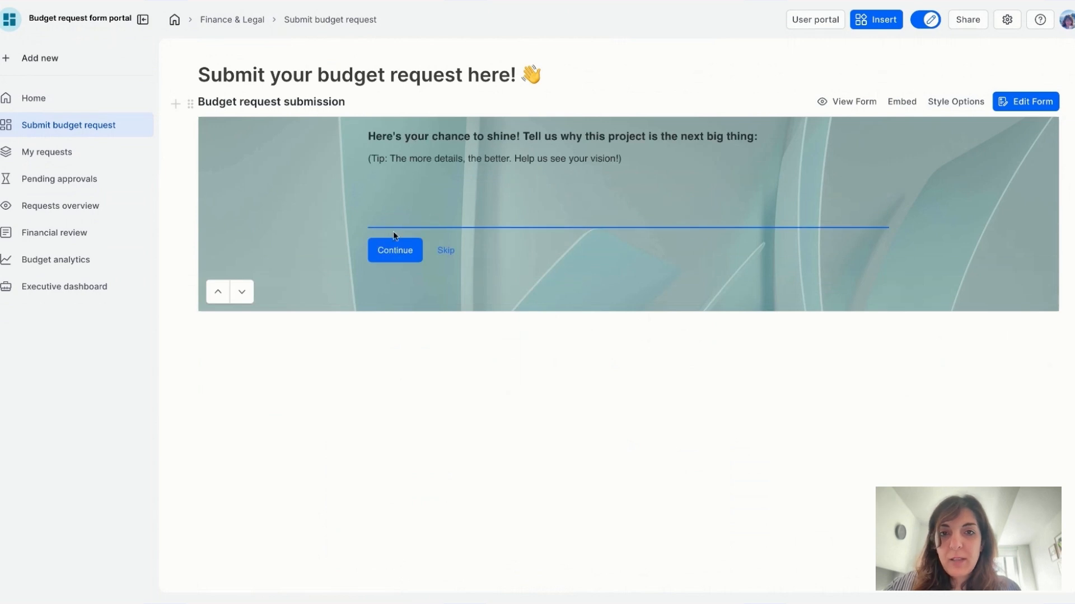
pyautogui.click(397, 251)
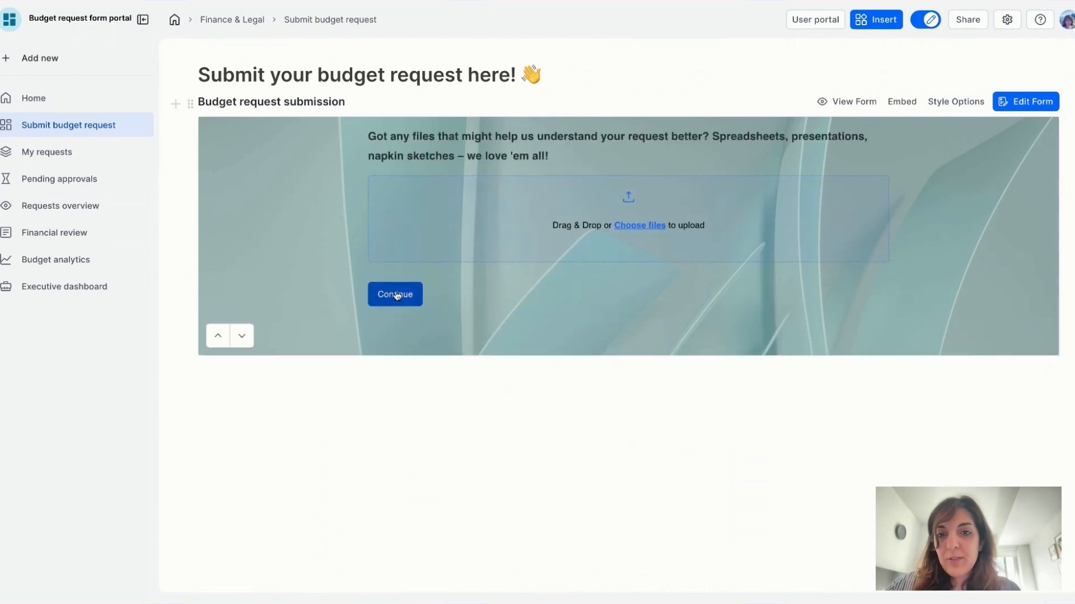
pyautogui.click(396, 293)
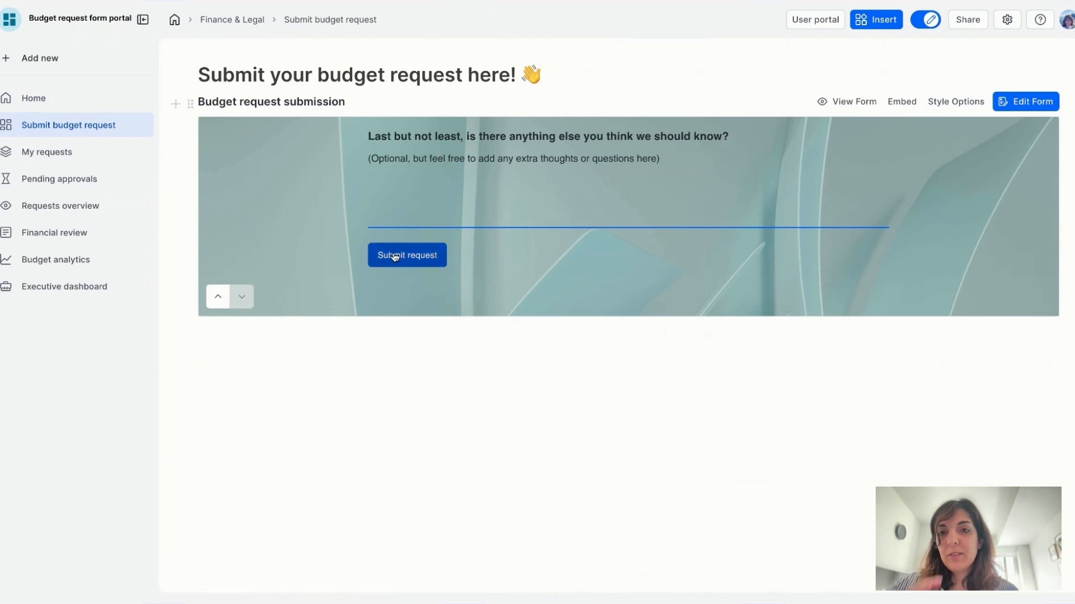
pyautogui.click(412, 258)
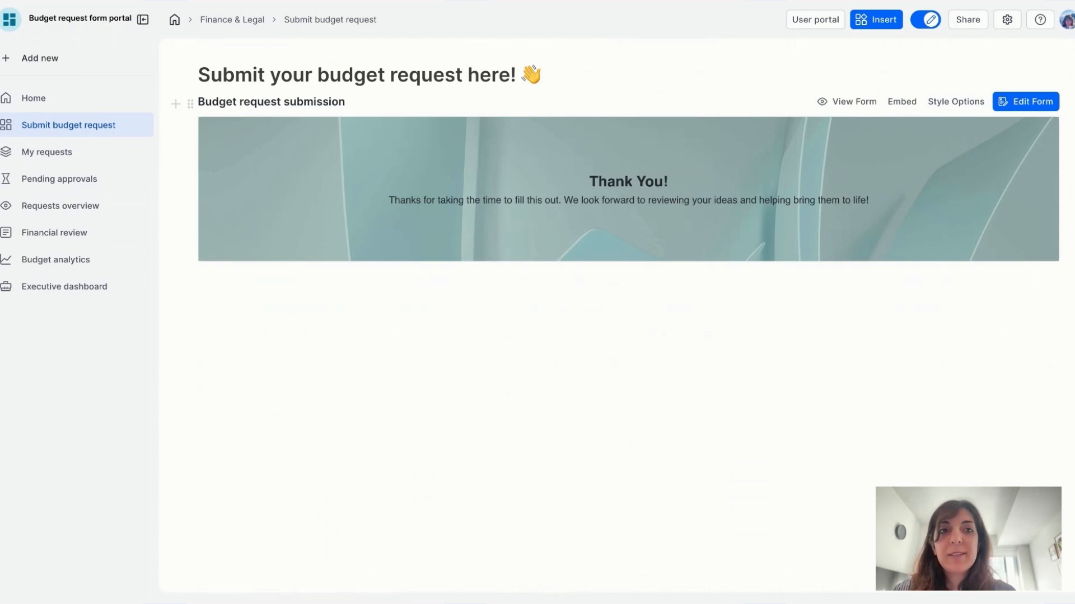
# Step: Show the portal users list and confirm Submit budget request is limited to Logged in users
pyautogui.click(814, 19)
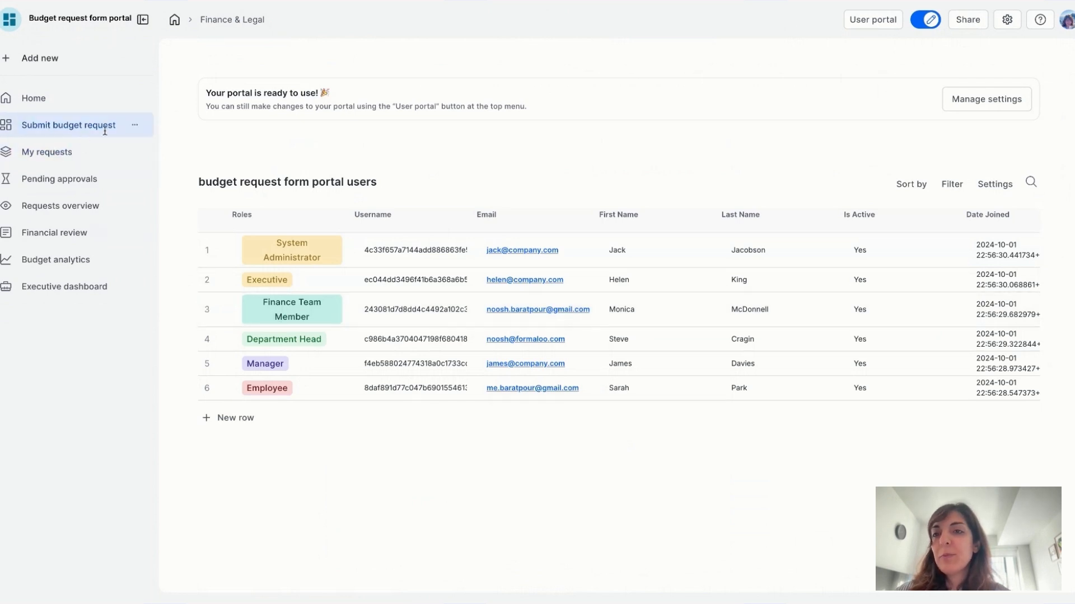
pyautogui.click(135, 128)
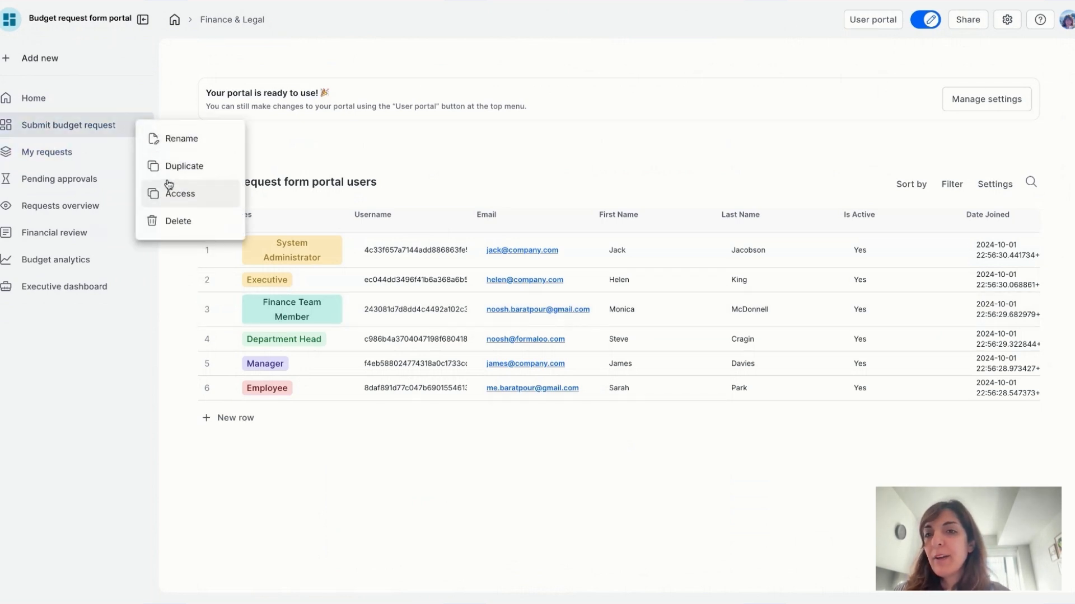
pyautogui.click(176, 195)
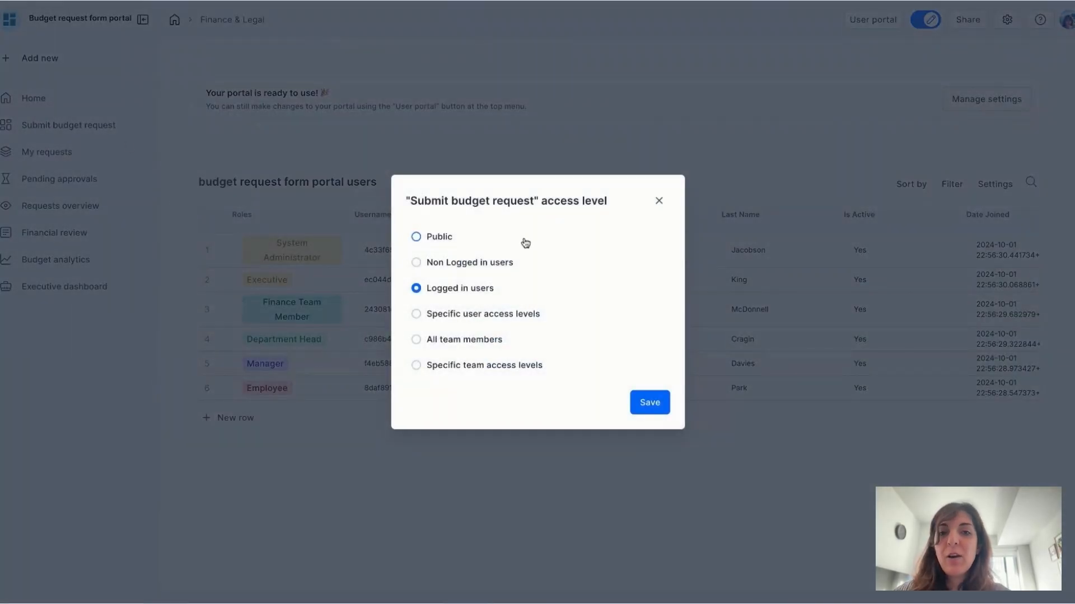
pyautogui.click(116, 132)
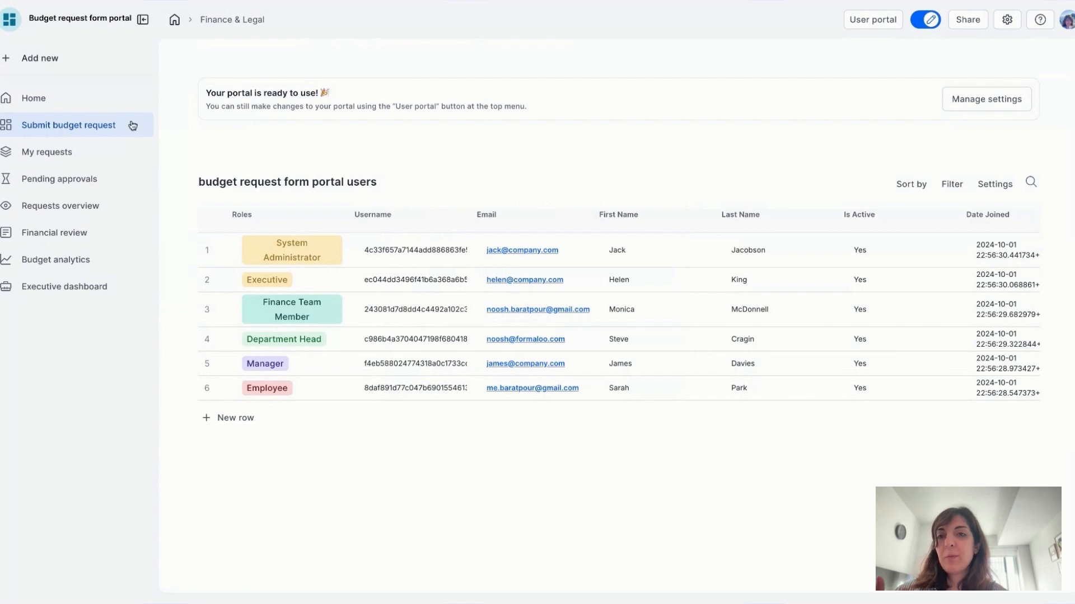
# Step: Save Logged in users access for My requests, then view its list of submitted requests
pyautogui.click(135, 151)
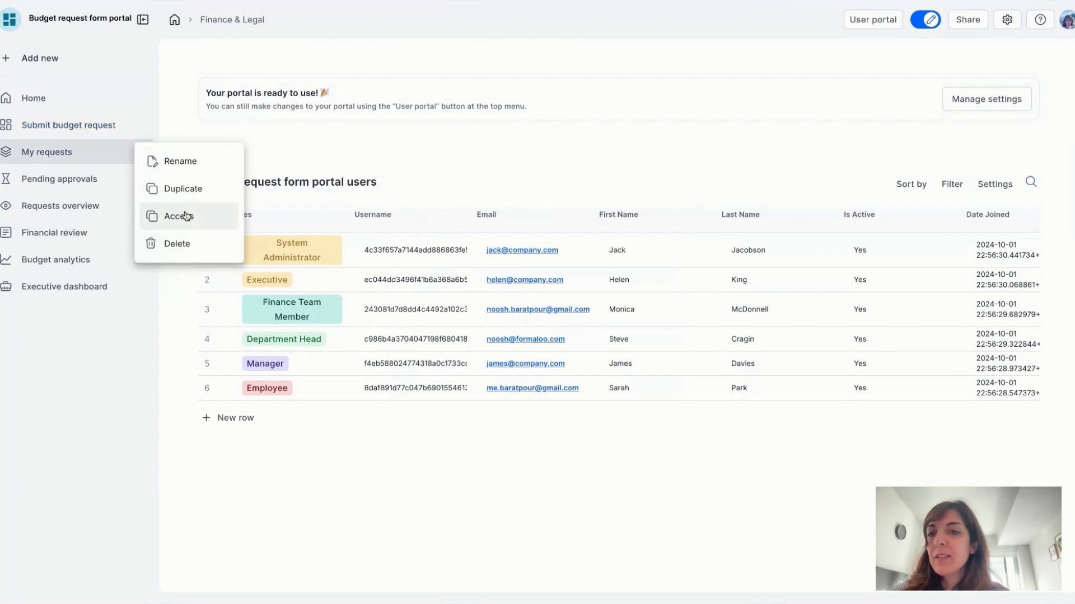
pyautogui.click(186, 216)
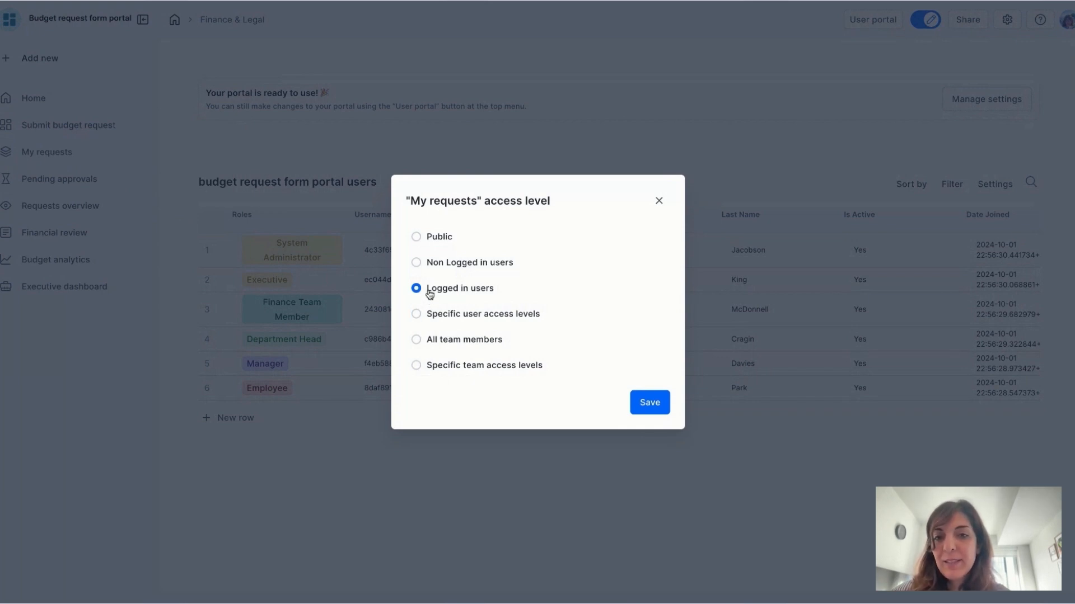
pyautogui.click(650, 402)
pyautogui.click(91, 154)
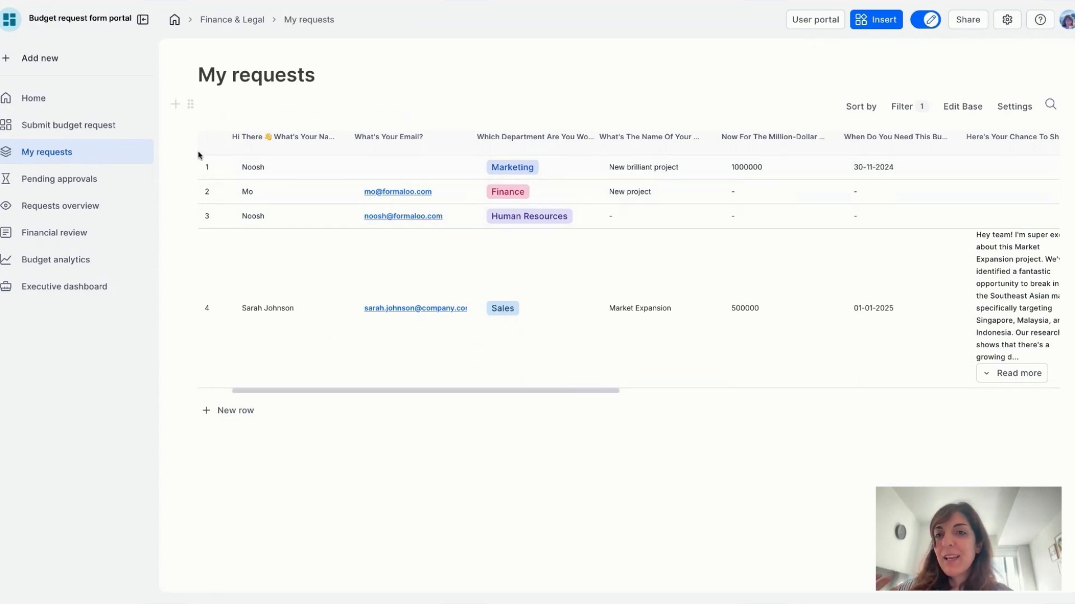
# Step: Open the My requests table's filter settings, then copy the portal's share link
pyautogui.click(901, 107)
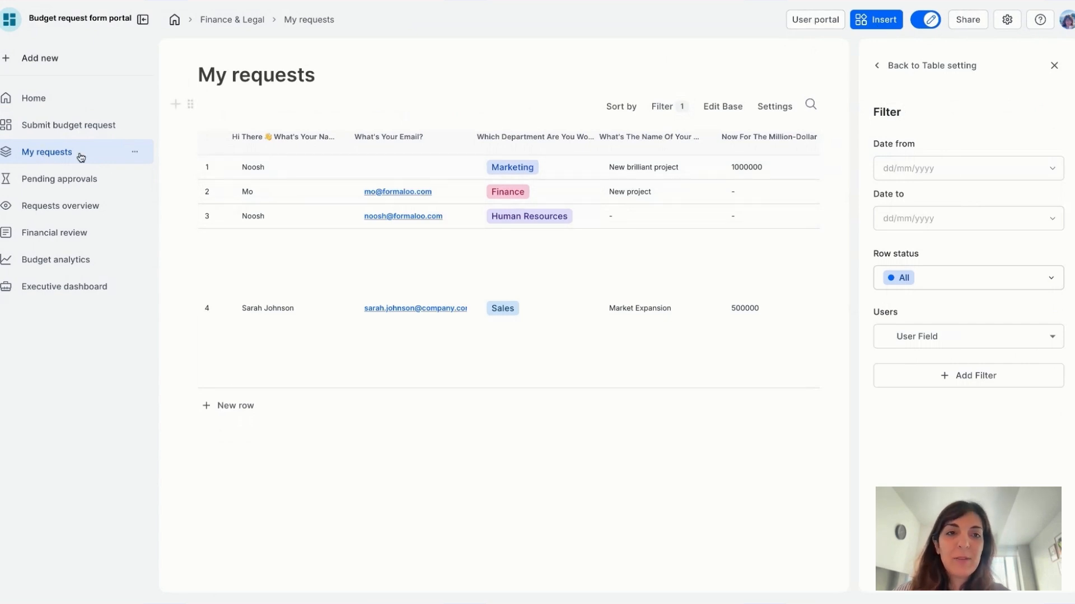
pyautogui.click(968, 21)
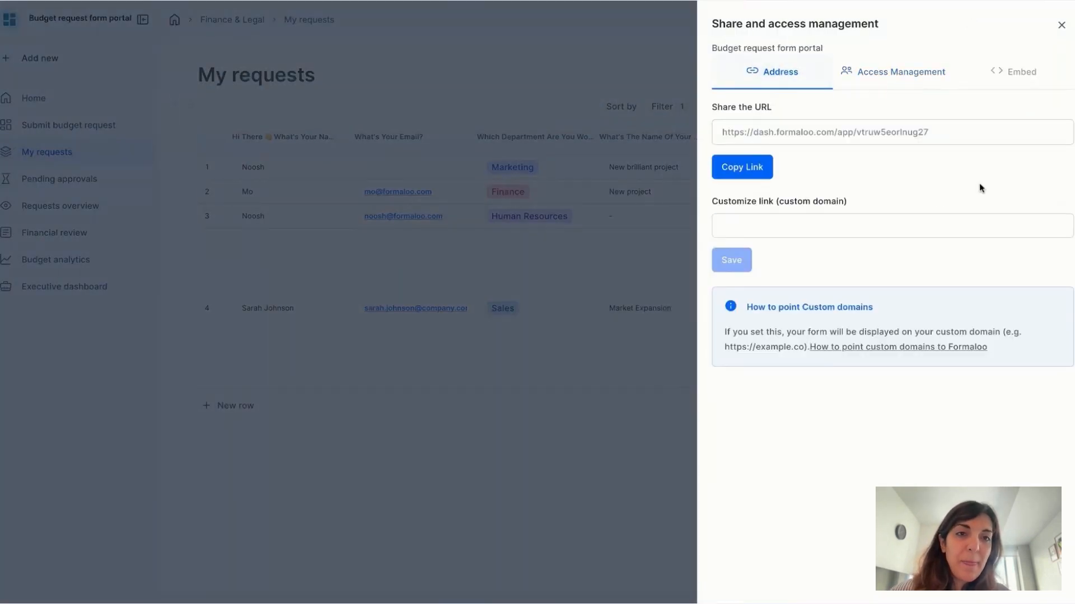
pyautogui.click(755, 168)
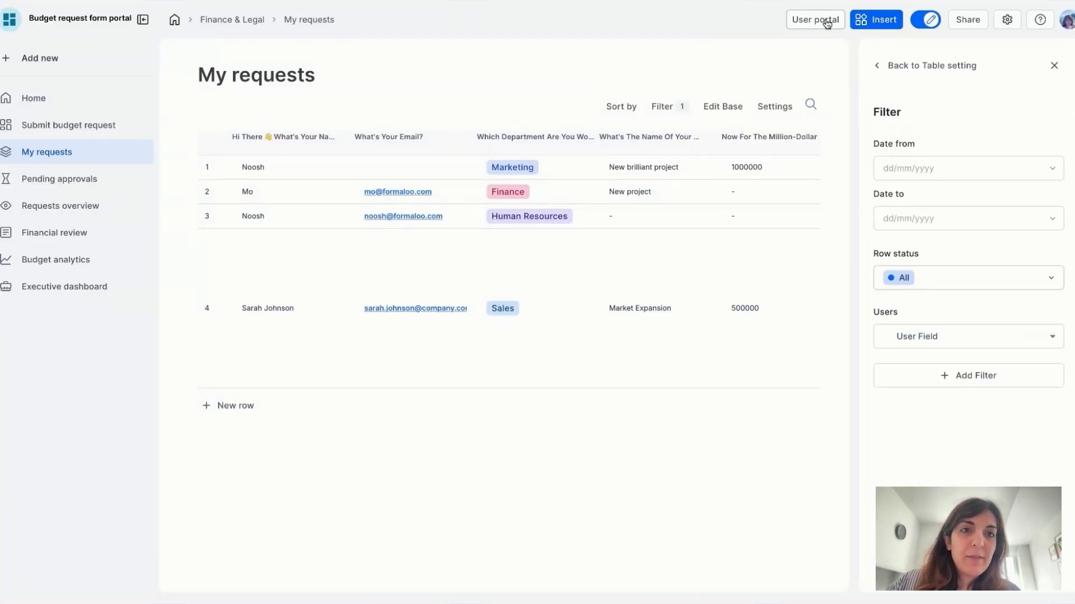
# Step: Turn on 'Allow new users to sign up' in the user portal setup and finish it
pyautogui.click(828, 22)
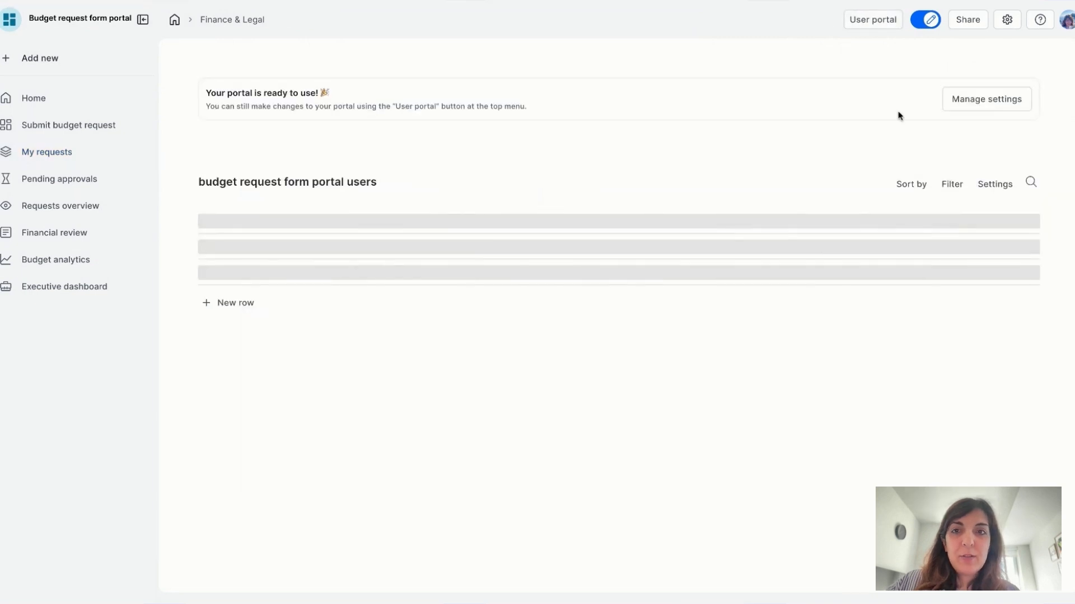
pyautogui.click(990, 99)
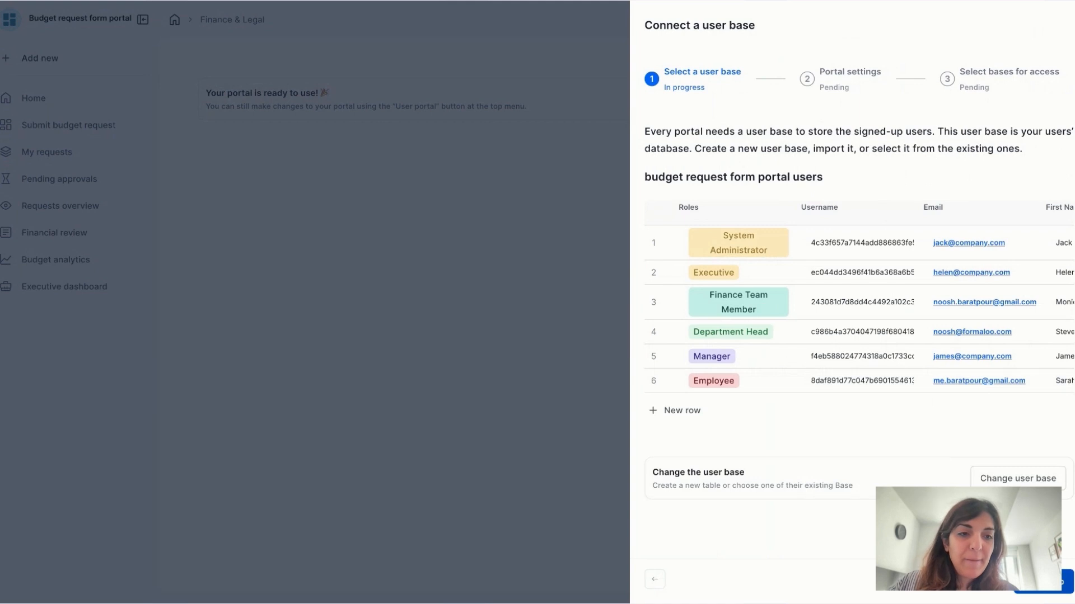
pyautogui.click(1043, 583)
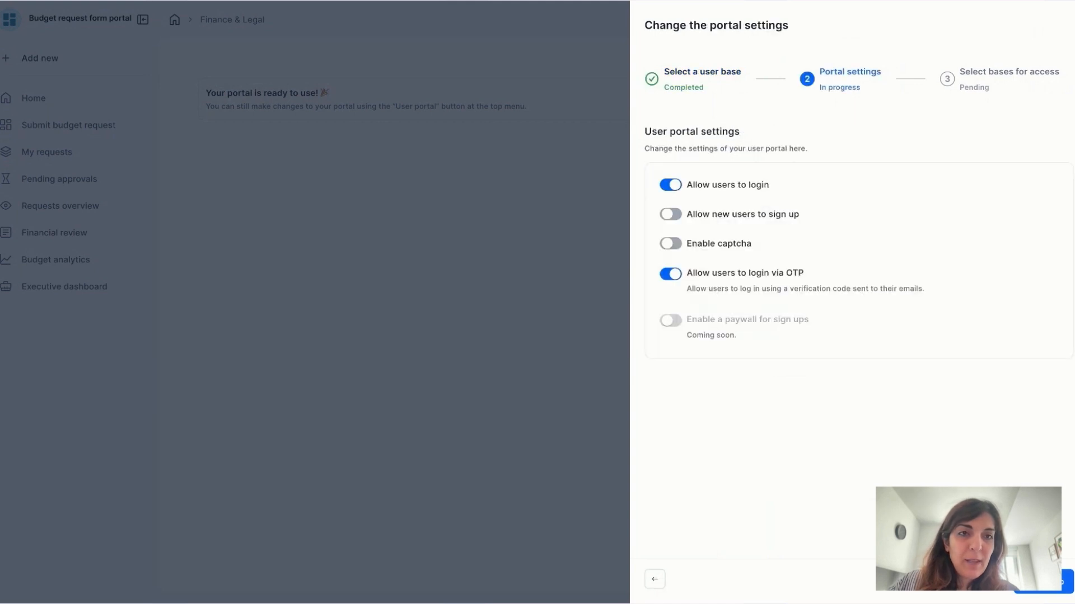
pyautogui.click(675, 216)
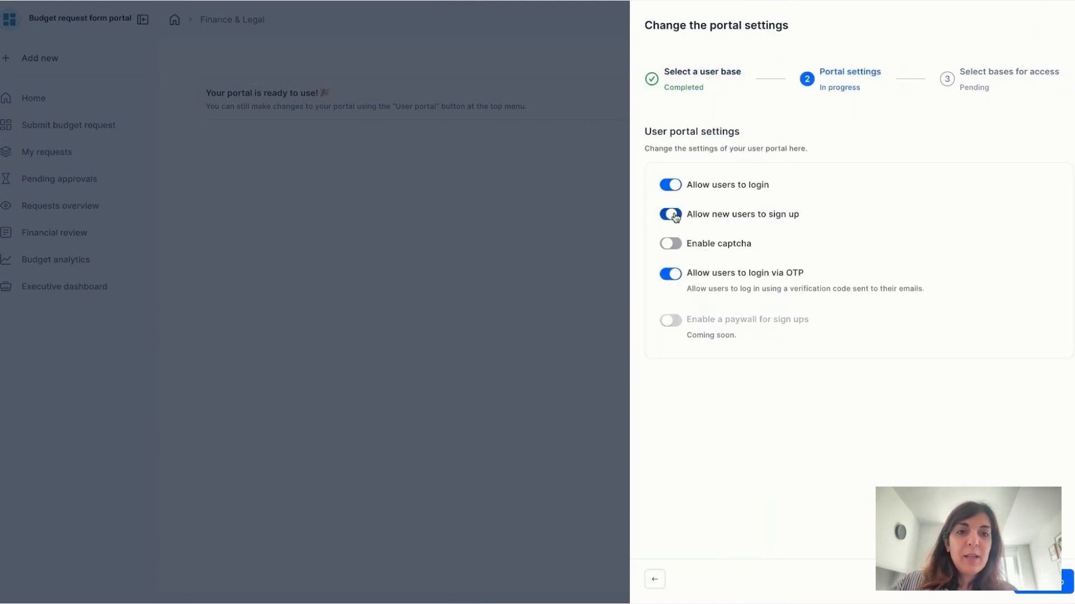
pyautogui.click(1061, 582)
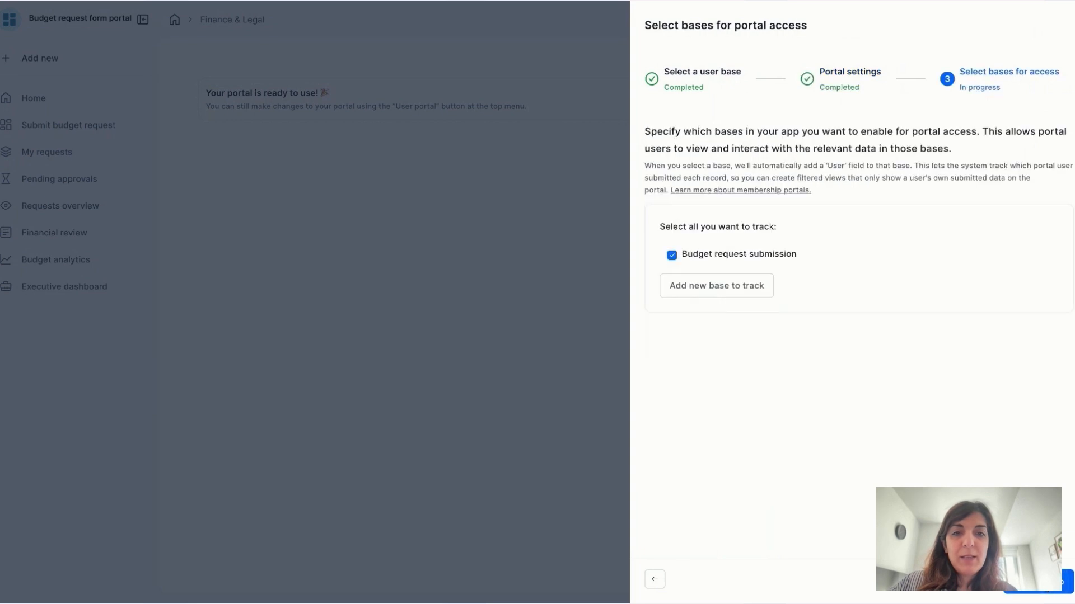
pyautogui.click(1061, 582)
pyautogui.click(1061, 582)
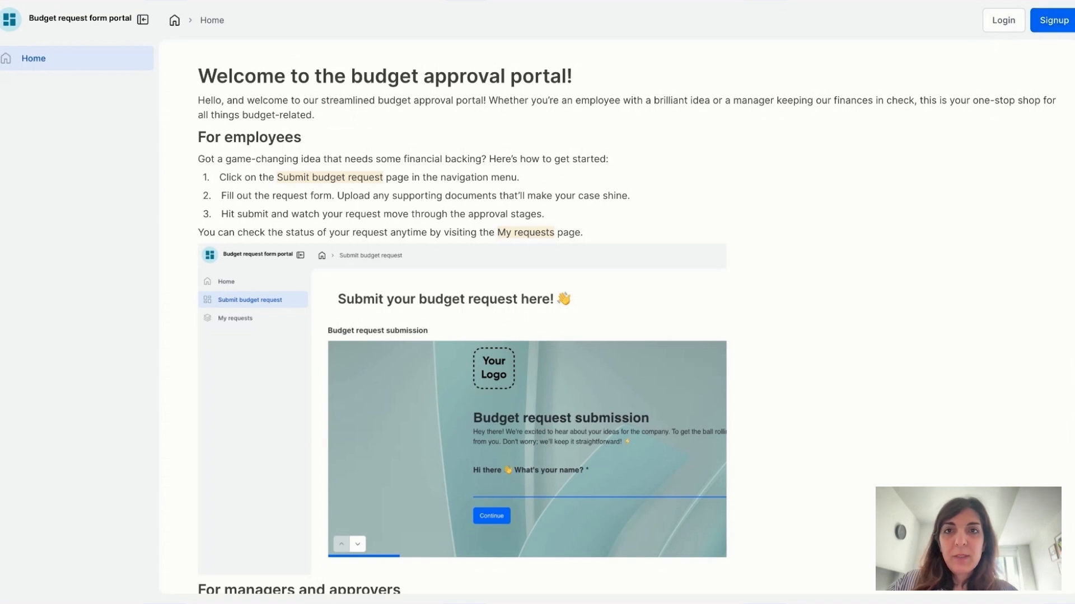
# Step: Sign up for a new portal account with a first name, e-mail address and password
pyautogui.click(1045, 21)
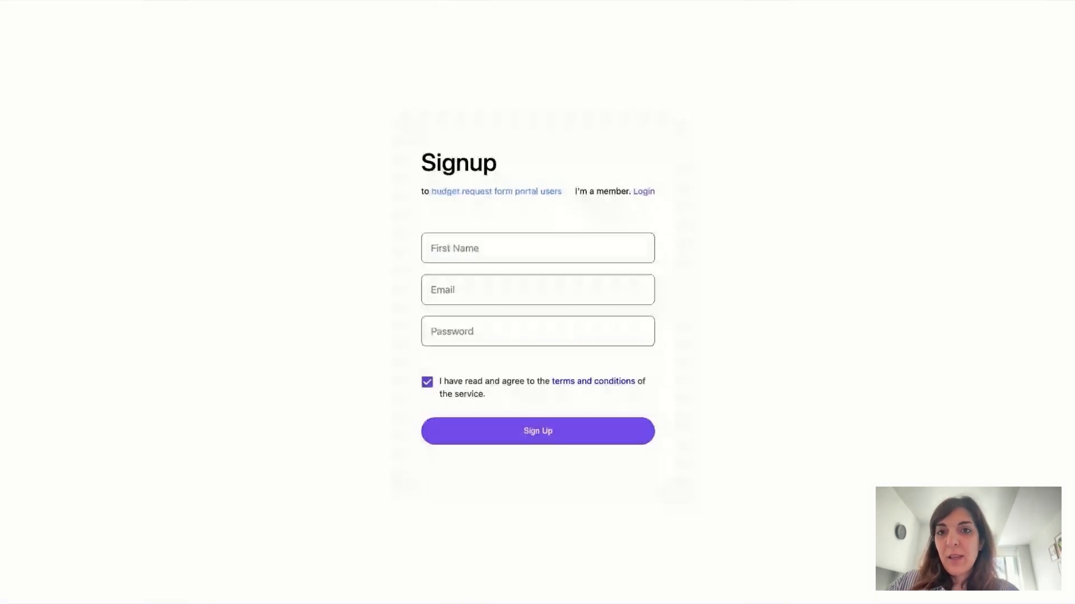
pyautogui.click(461, 253)
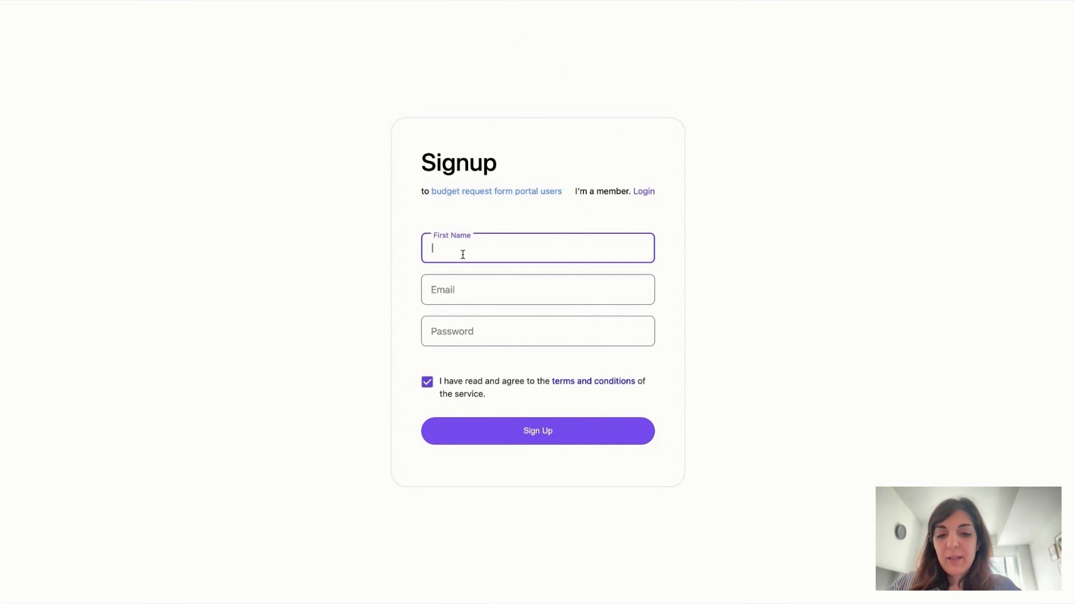
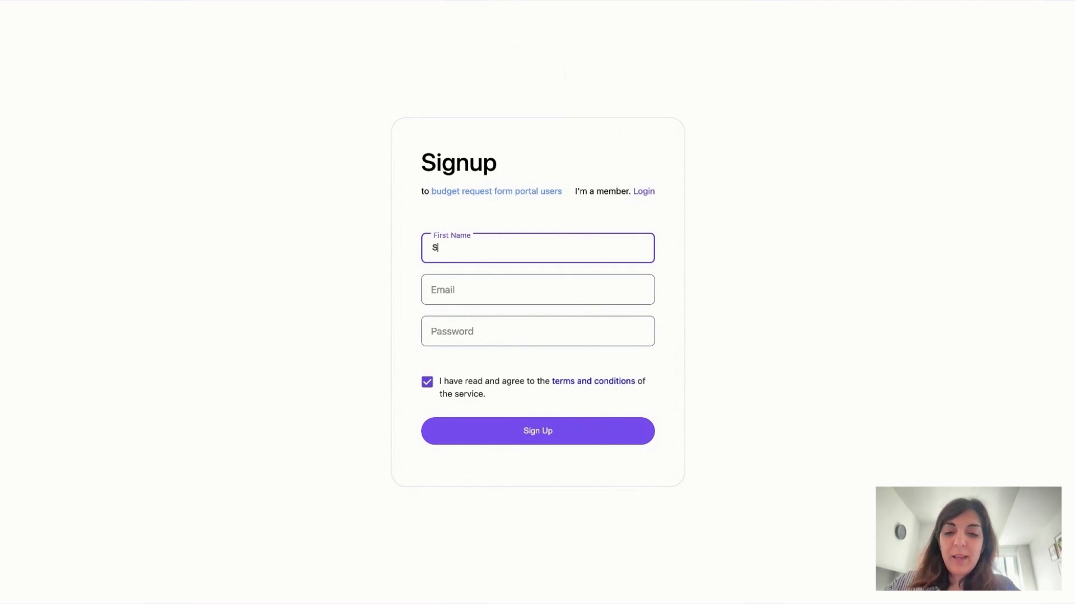
pyautogui.click(475, 282)
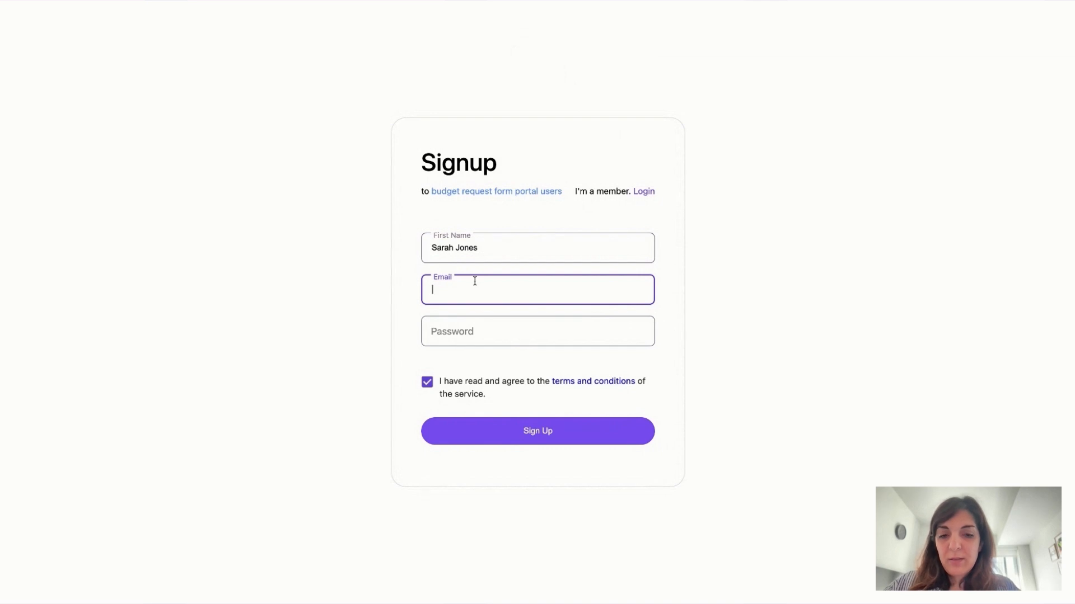
pyautogui.write('sarah@example.com')
pyautogui.click(506, 332)
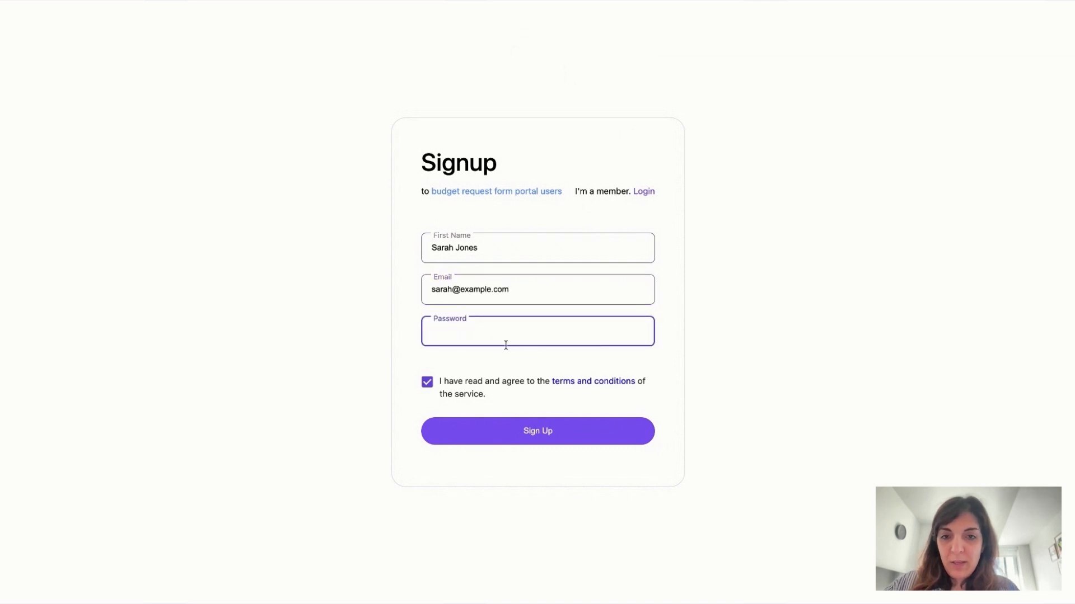
pyautogui.write('••••••')
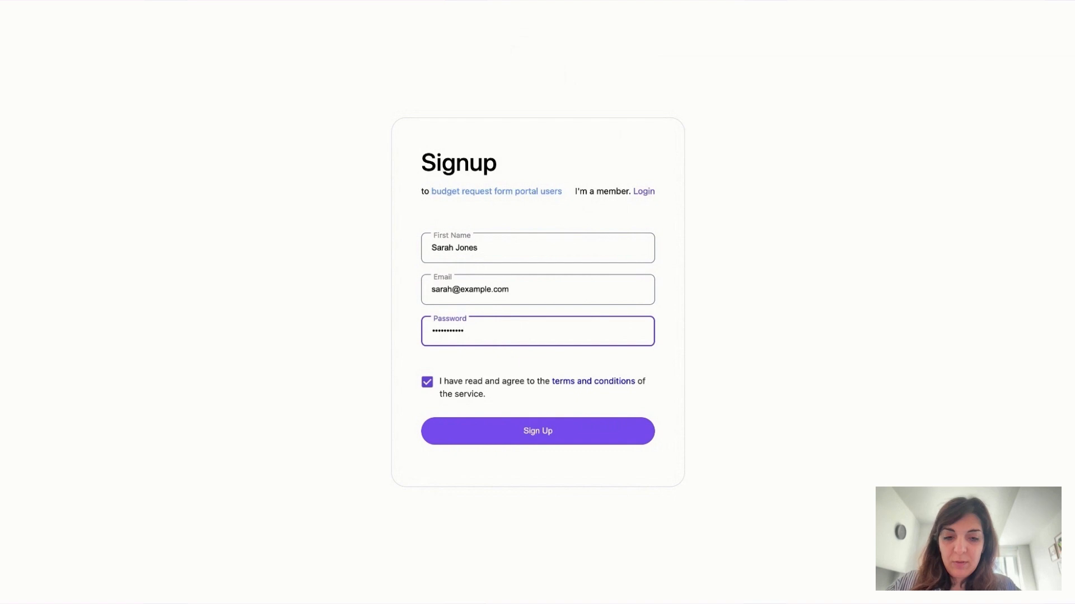
pyautogui.click(541, 433)
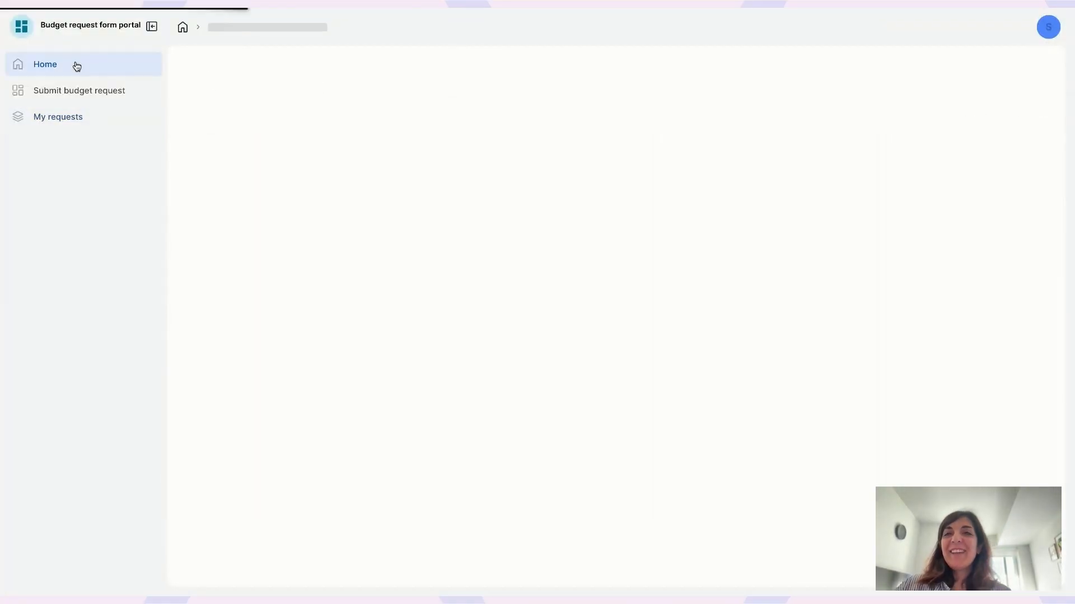
# Step: Browse Home, the account menu, Submit budget request and My requests as the new user
pyautogui.click(72, 64)
pyautogui.click(1048, 27)
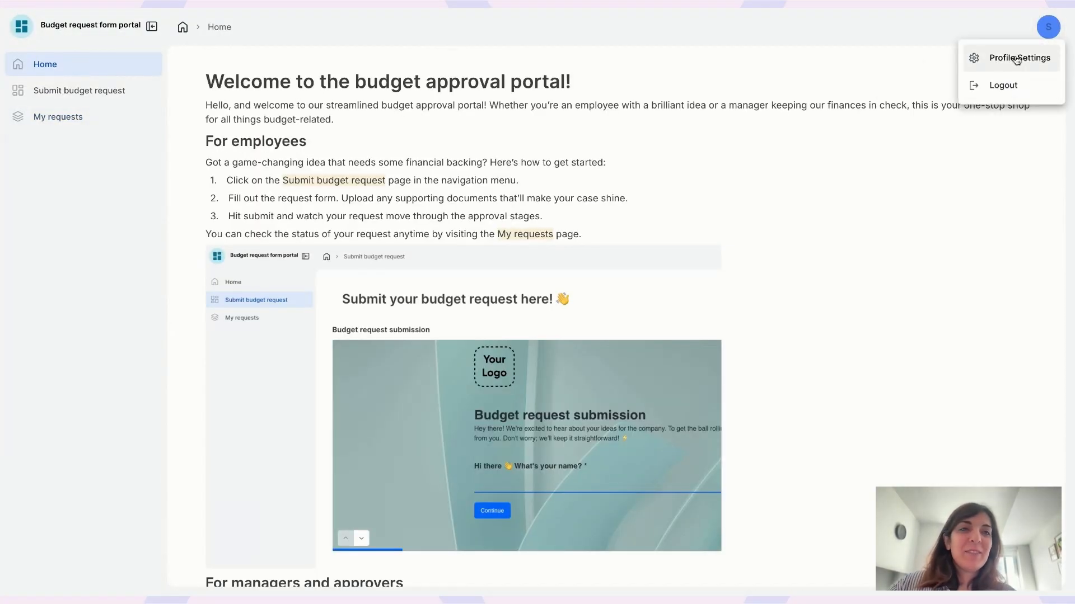
pyautogui.click(778, 66)
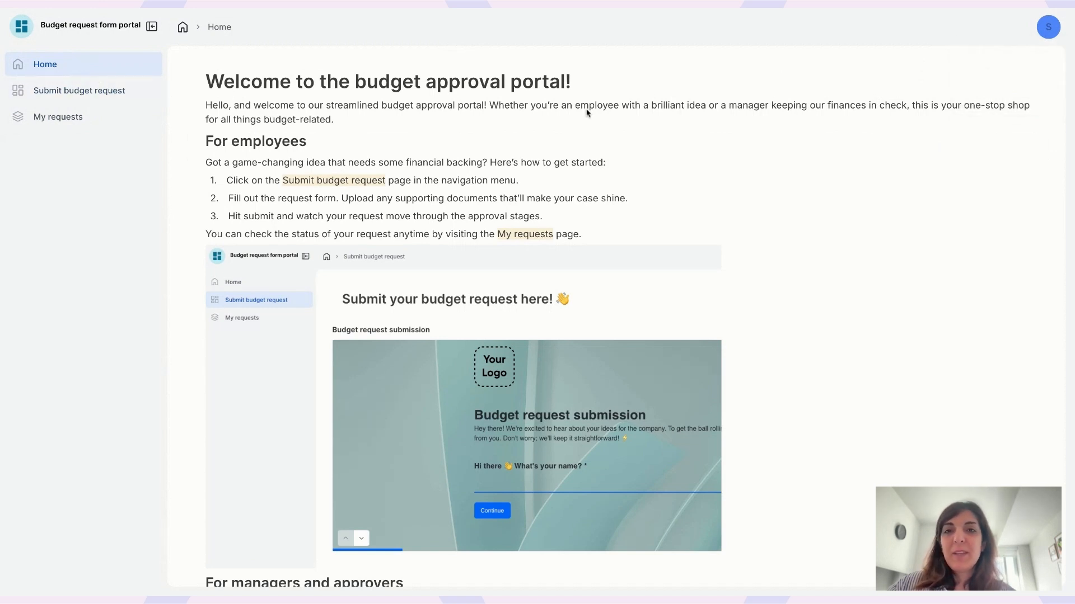
pyautogui.click(55, 92)
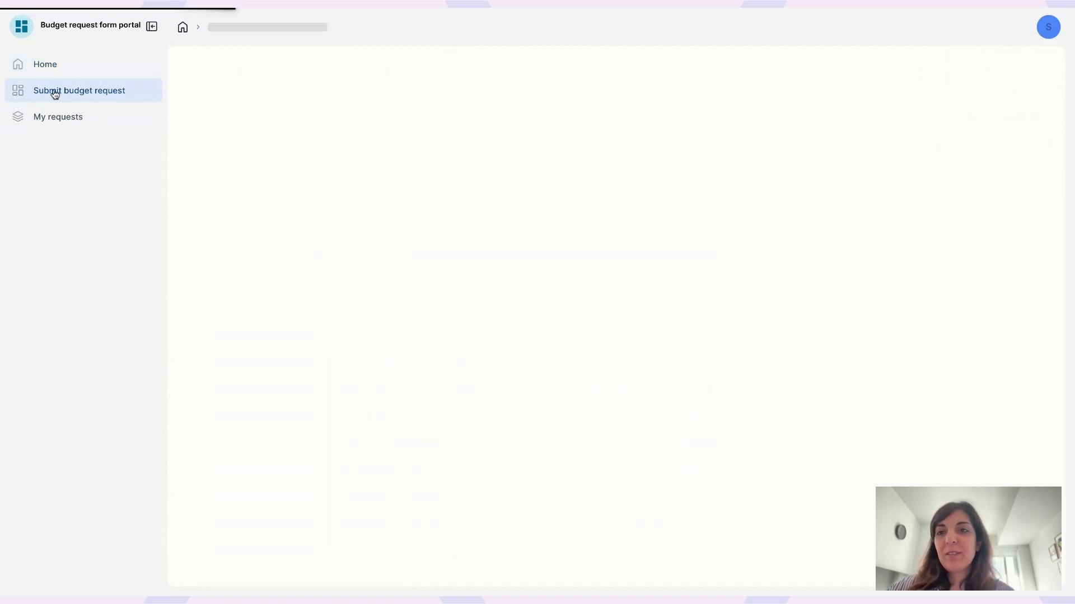
pyautogui.click(76, 119)
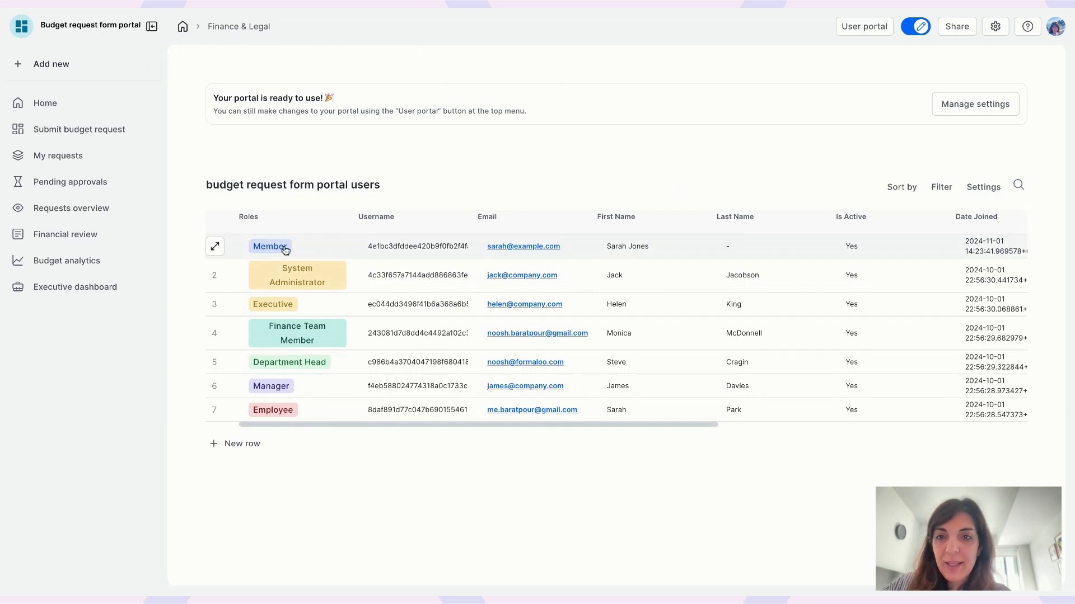
# Step: Add the Employee role to the new portal user alongside Member, then close their record
pyautogui.click(215, 246)
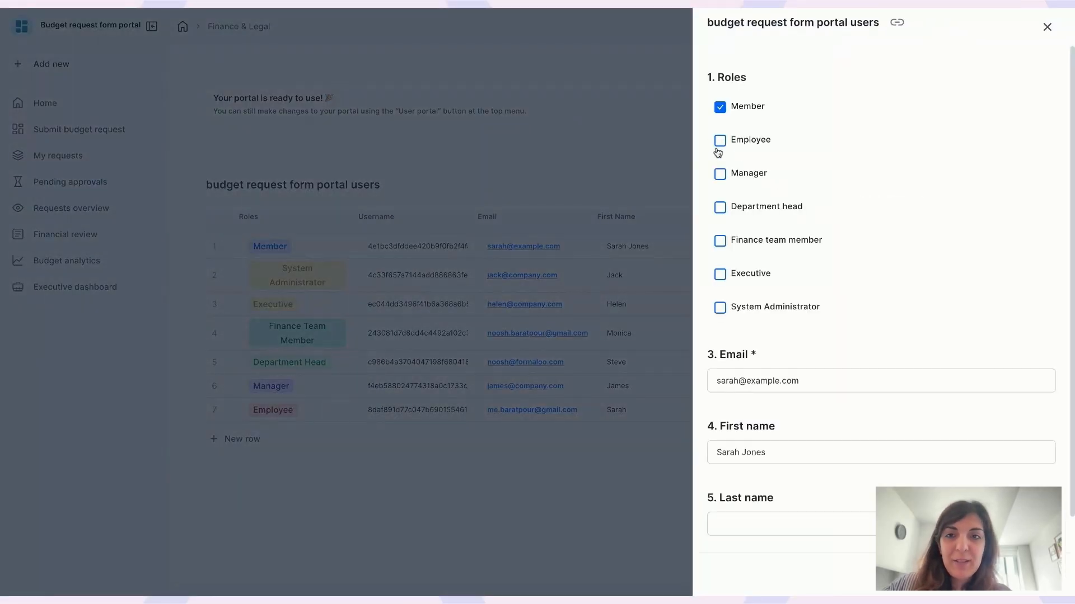
pyautogui.click(720, 141)
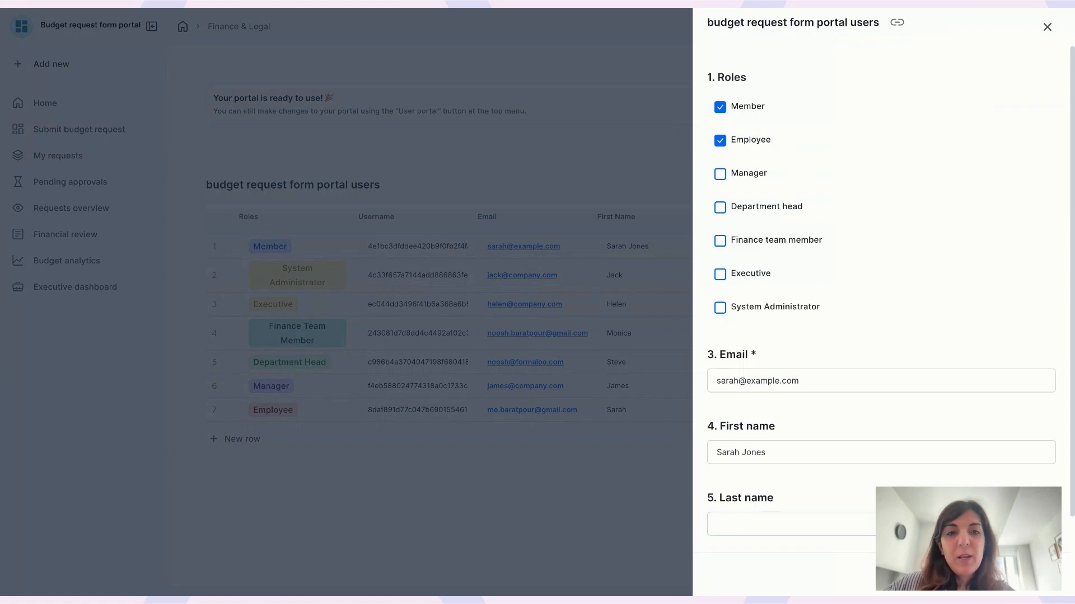
pyautogui.click(418, 9)
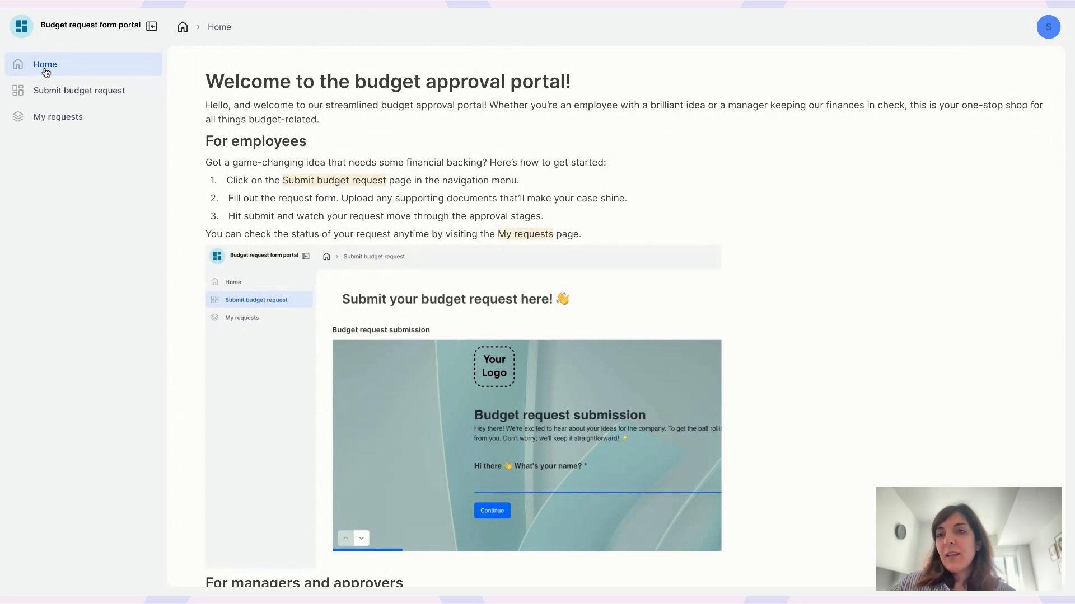
# Step: Start a budget request, entering the requester's first name and email address
pyautogui.click(79, 90)
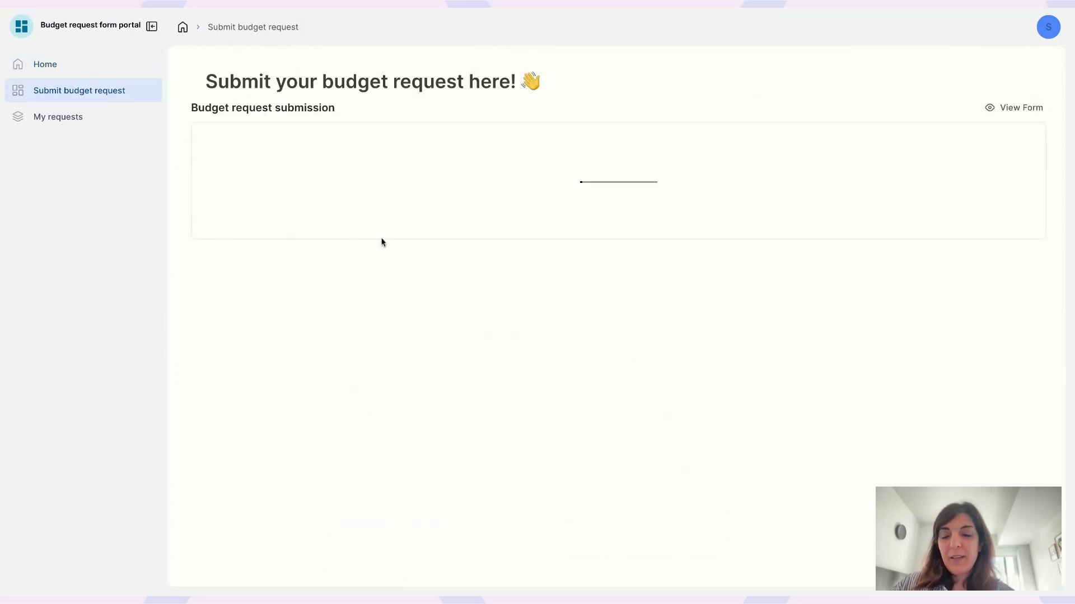
pyautogui.write('Sarah')
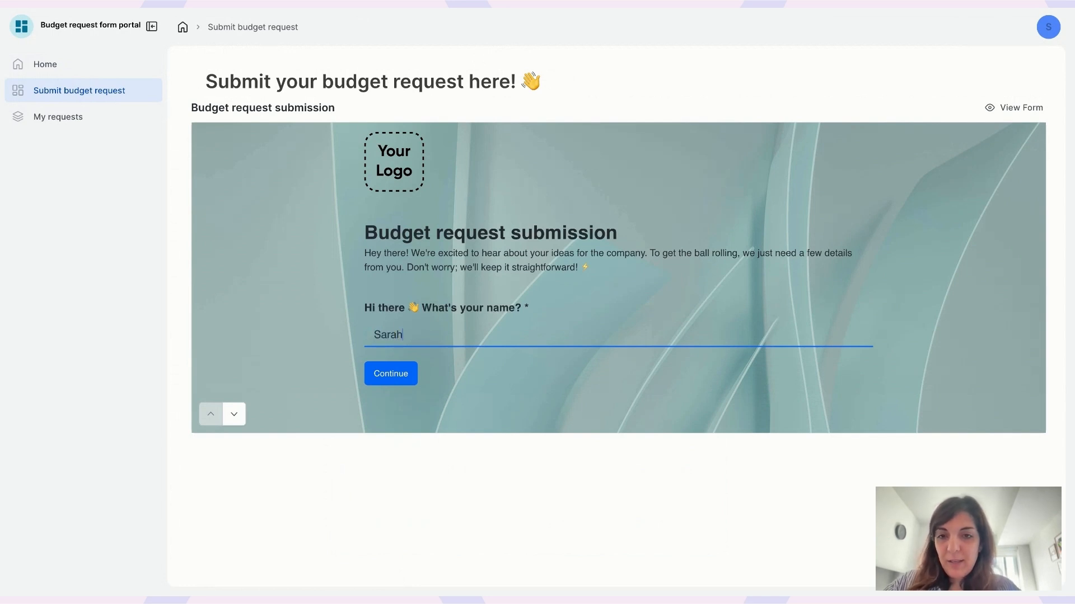
pyautogui.click(385, 375)
pyautogui.write('sarah@ex')
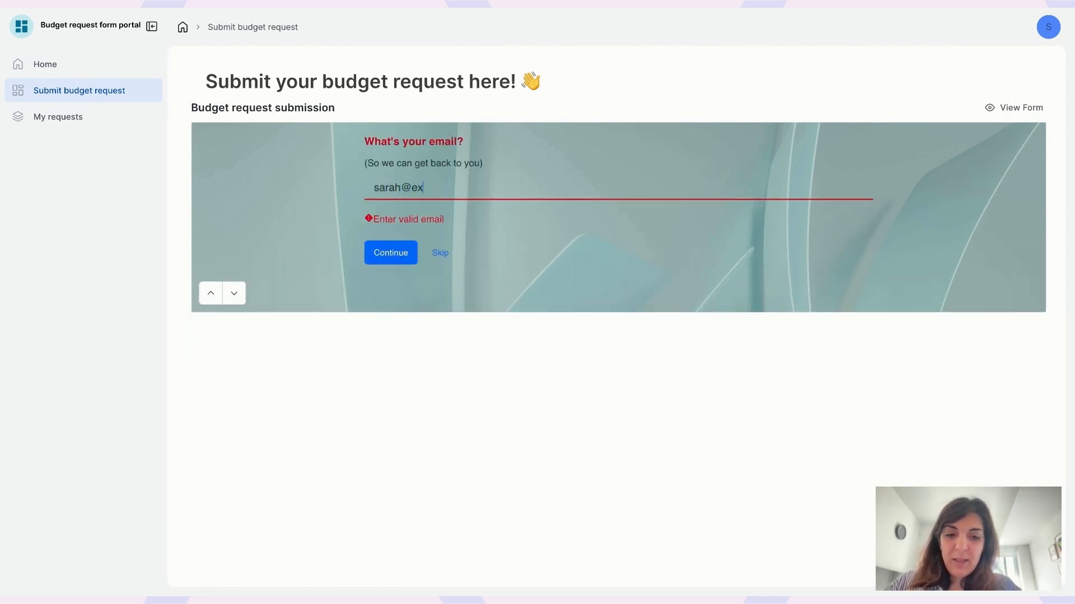
pyautogui.write('ample.com')
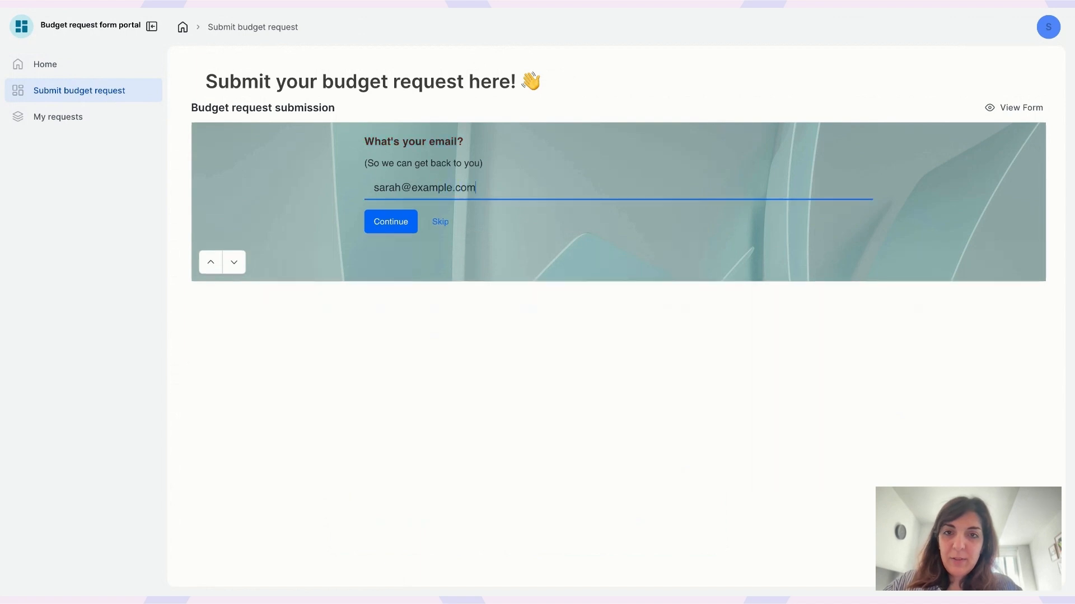
pyautogui.click(400, 220)
# Step: Skip the remaining questions, submit the request, and check its Request Status in My requests
pyautogui.click(397, 209)
pyautogui.click(402, 226)
pyautogui.click(397, 206)
pyautogui.click(401, 253)
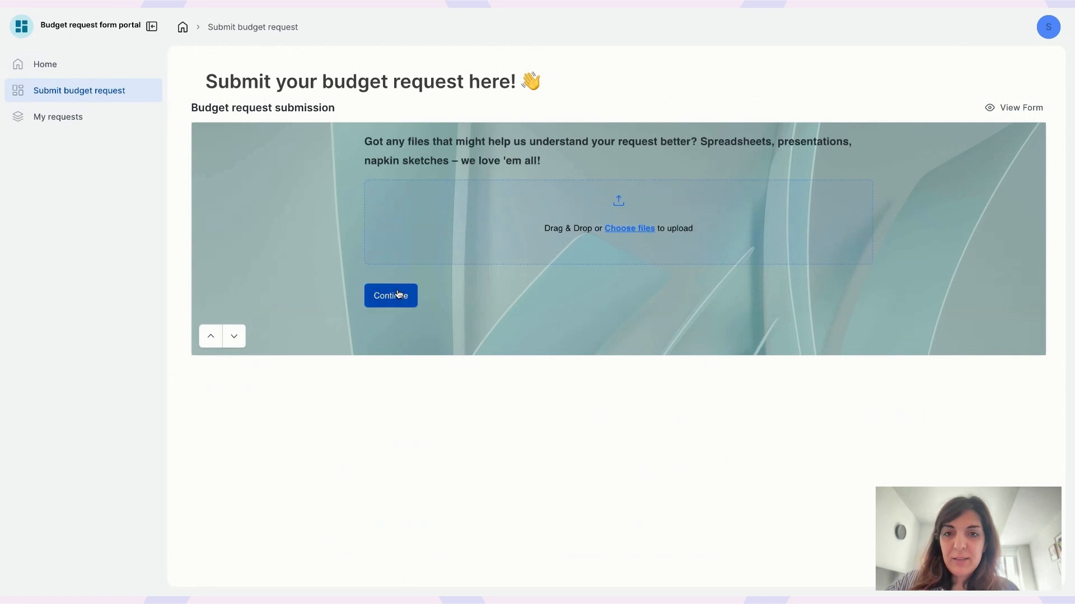
pyautogui.click(397, 296)
pyautogui.click(398, 261)
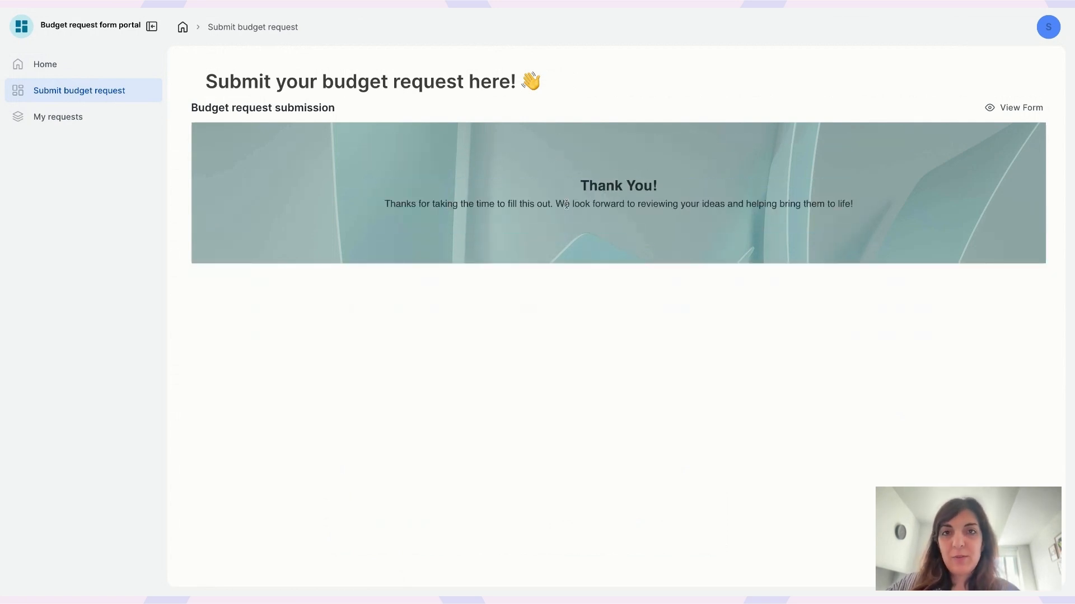
pyautogui.click(89, 115)
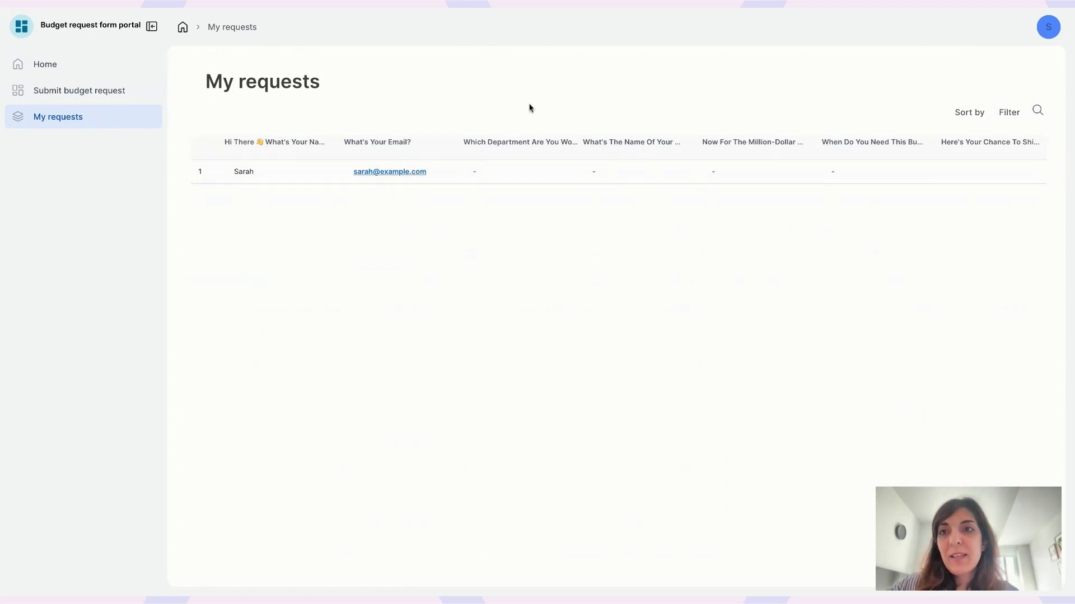
pyautogui.hscroll(10, 600, 172)
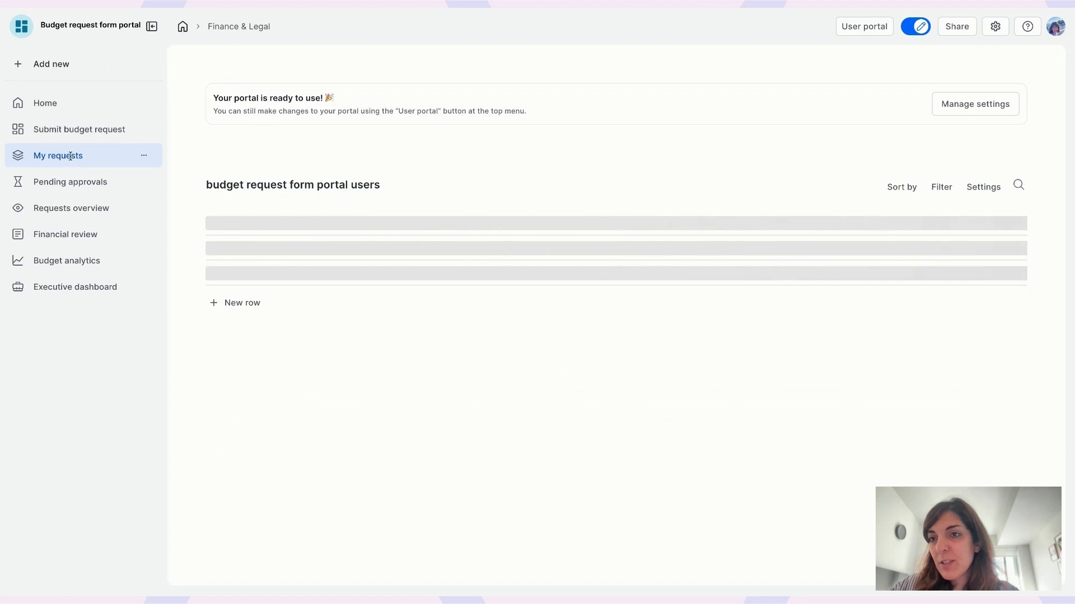
# Step: Scroll the My requests table to Request Status and back, then open Pending approvals
pyautogui.click(69, 155)
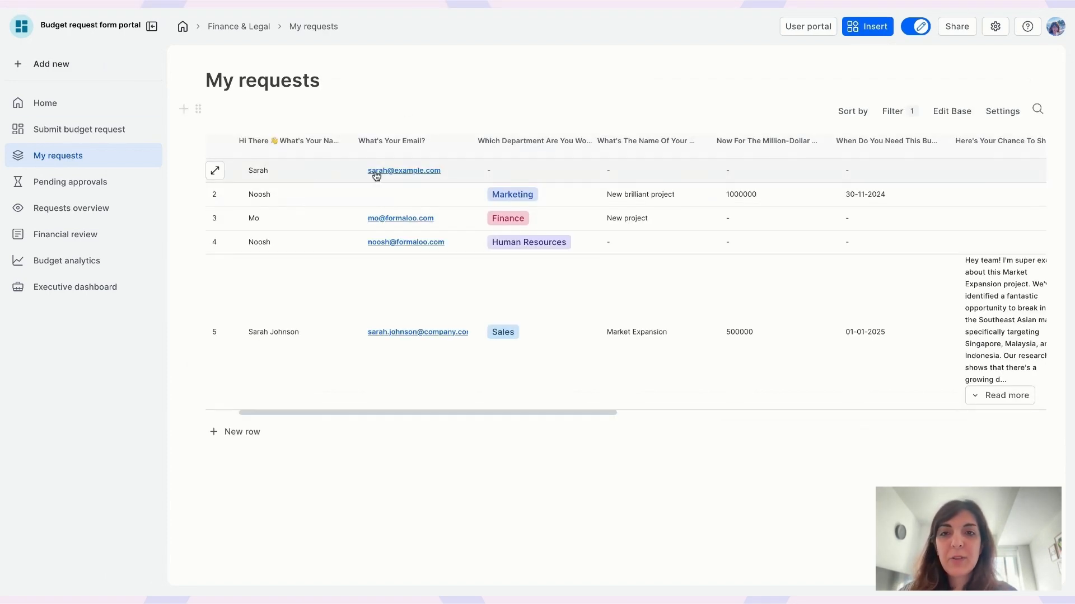
pyautogui.hscroll(3, 635, 175)
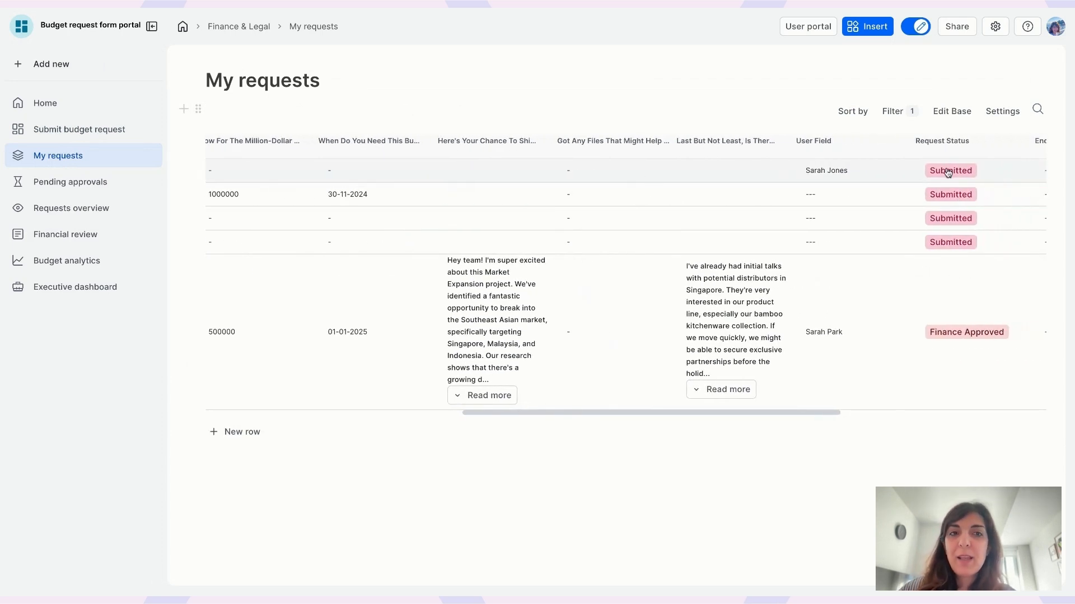
pyautogui.hscroll(-15, 948, 173)
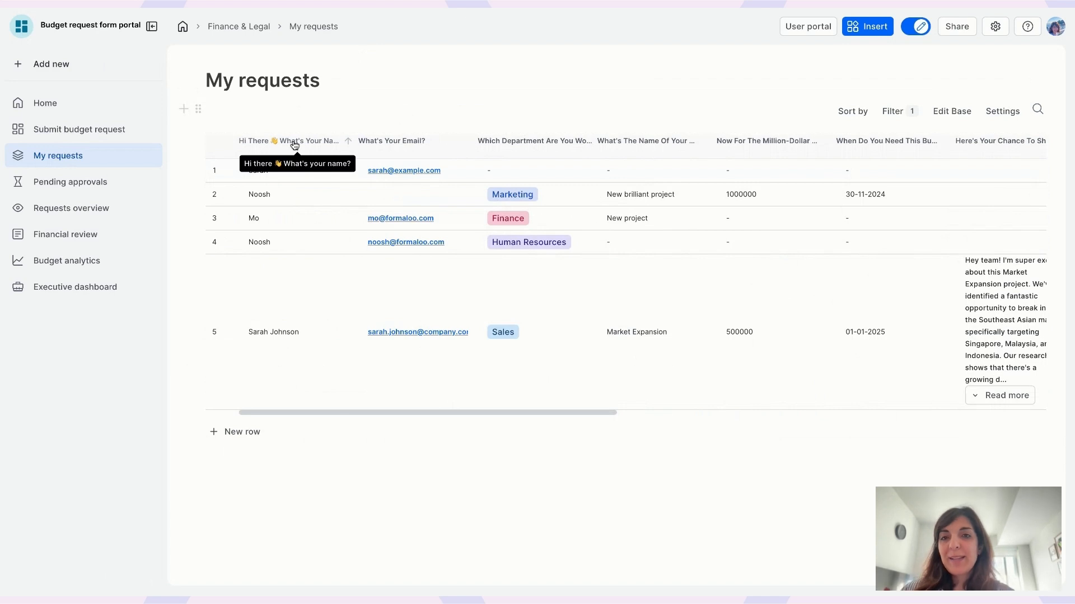
pyautogui.click(826, 31)
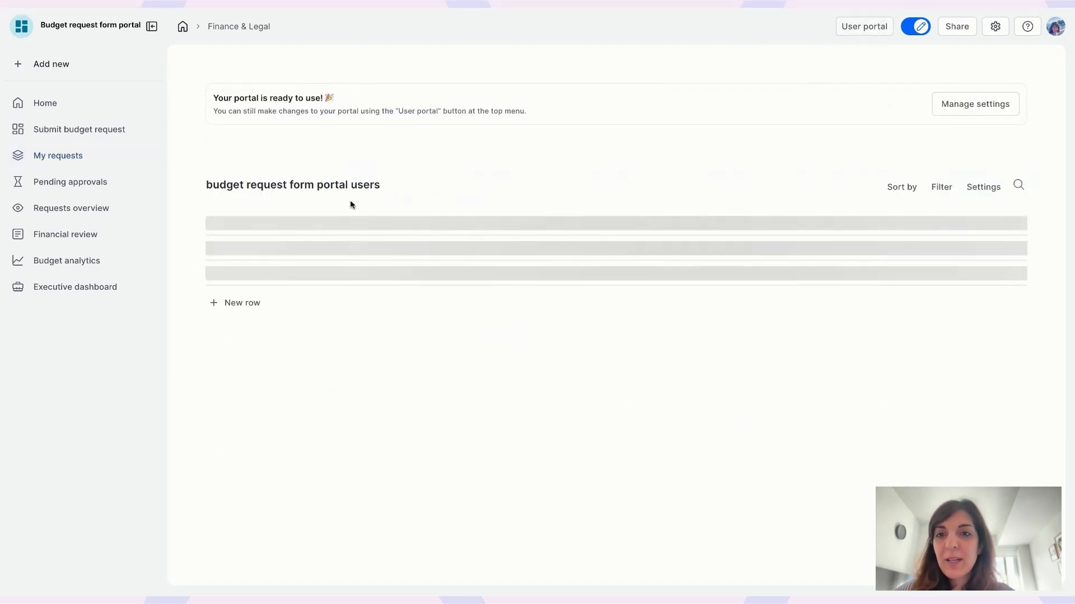
pyautogui.click(88, 179)
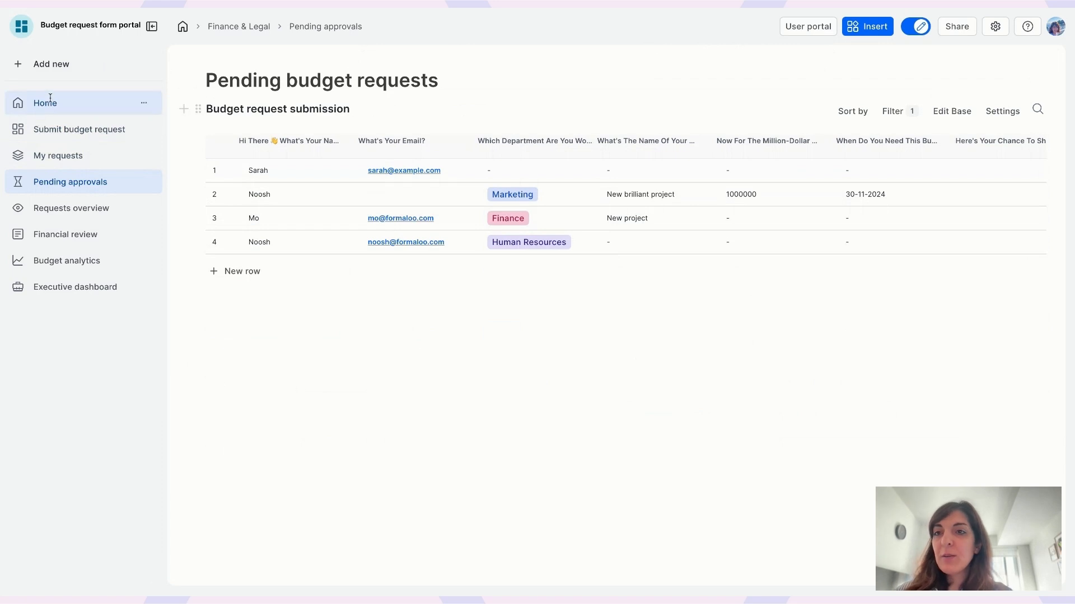
# Step: Confirm the Pending approvals table is filtered to Request status = Submitted
pyautogui.click(795, 27)
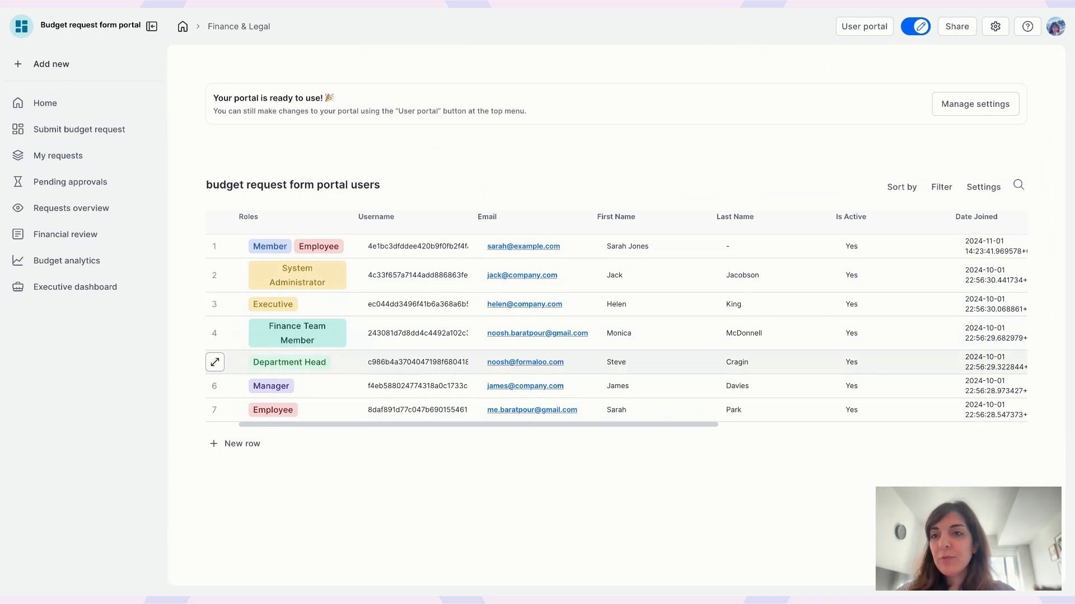
pyautogui.click(94, 162)
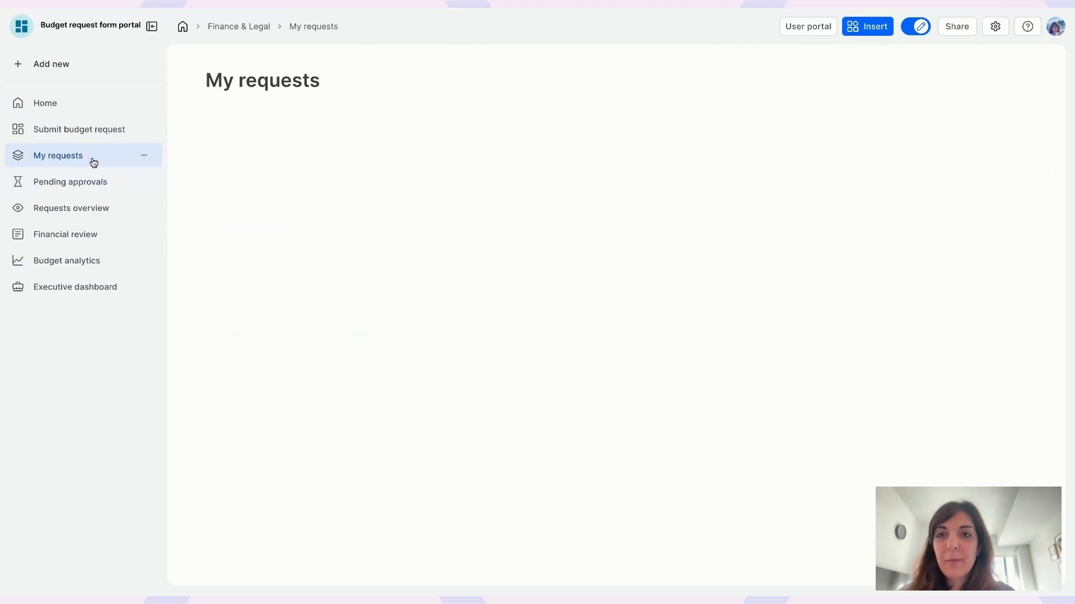
pyautogui.click(96, 180)
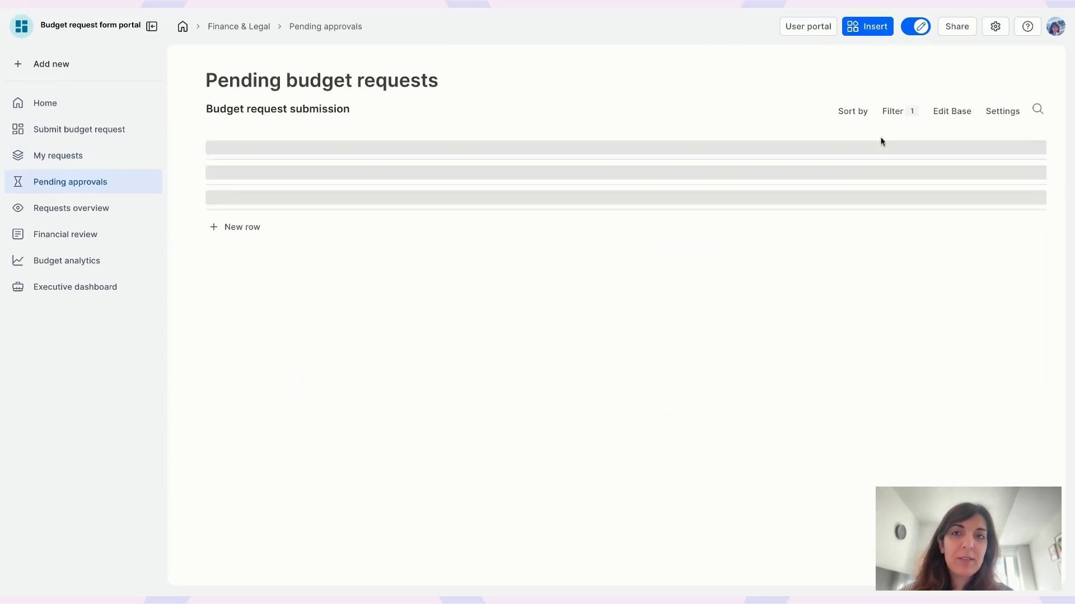
pyautogui.click(898, 112)
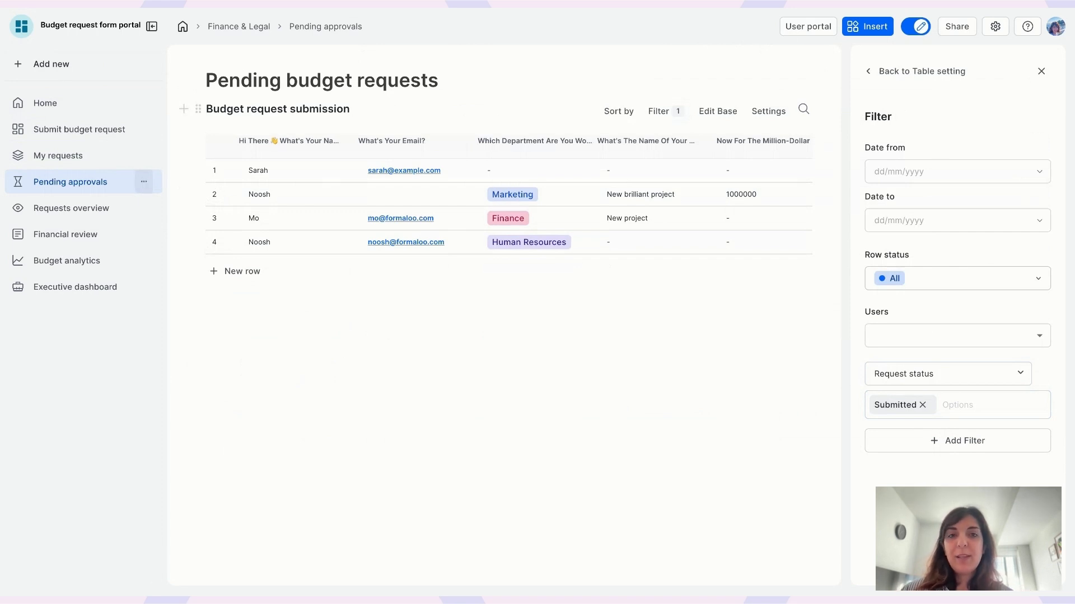
# Step: Restrict Pending approvals access to users with the Department head role
pyautogui.click(144, 181)
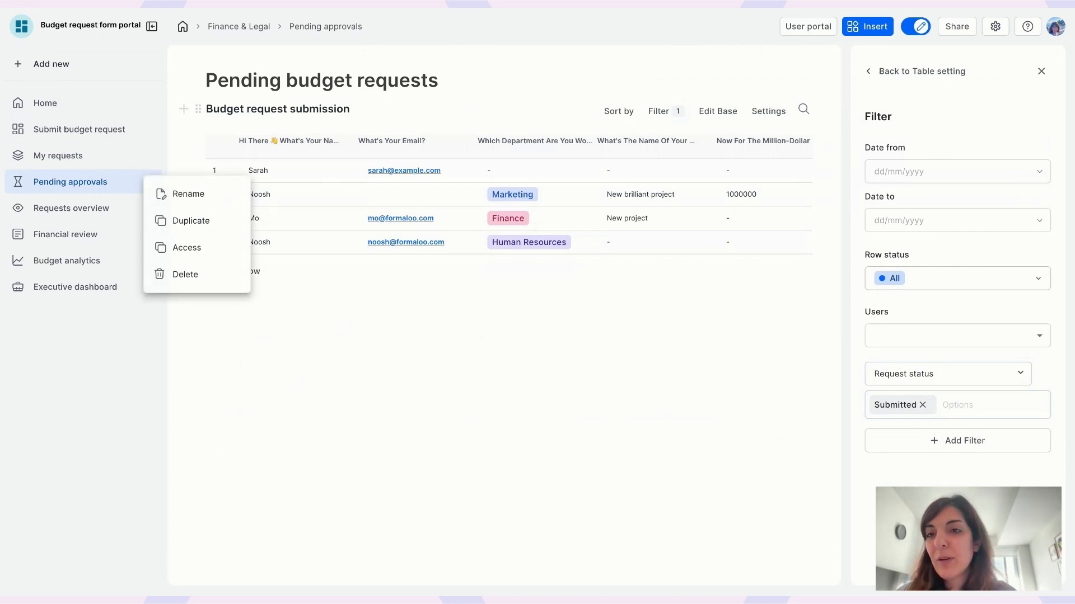
pyautogui.click(169, 248)
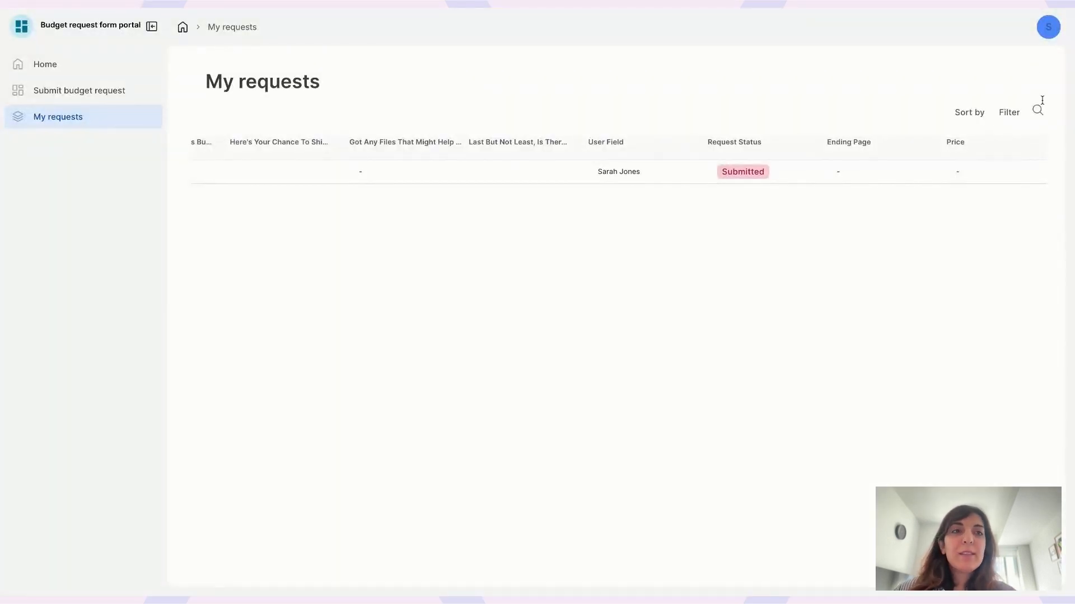
pyautogui.click(1045, 27)
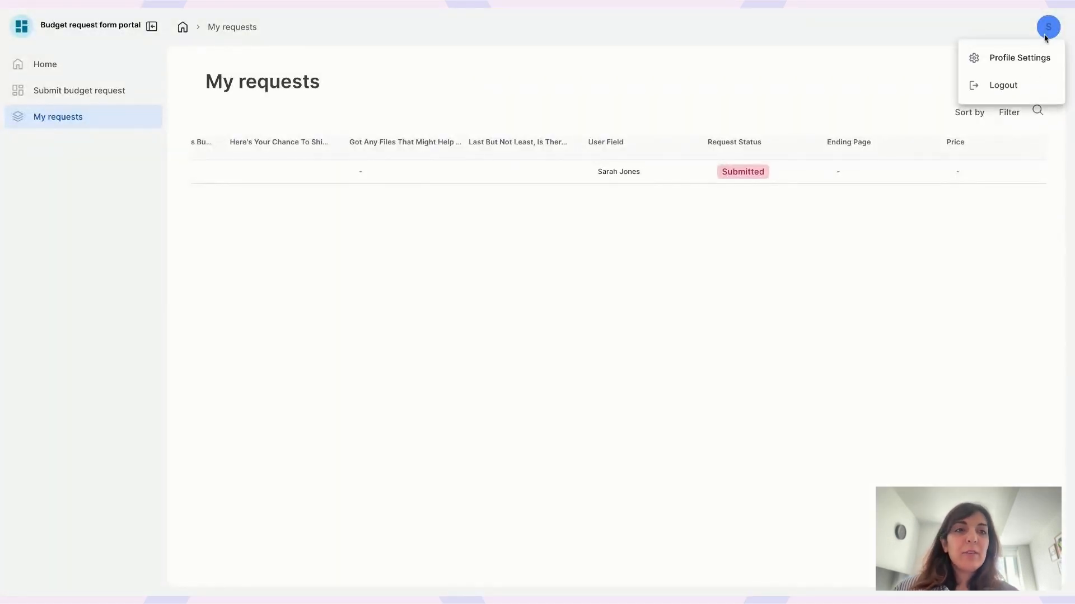
# Step: Log out and try signing up a new portal account with first name, email and a 7-character password
pyautogui.click(1014, 85)
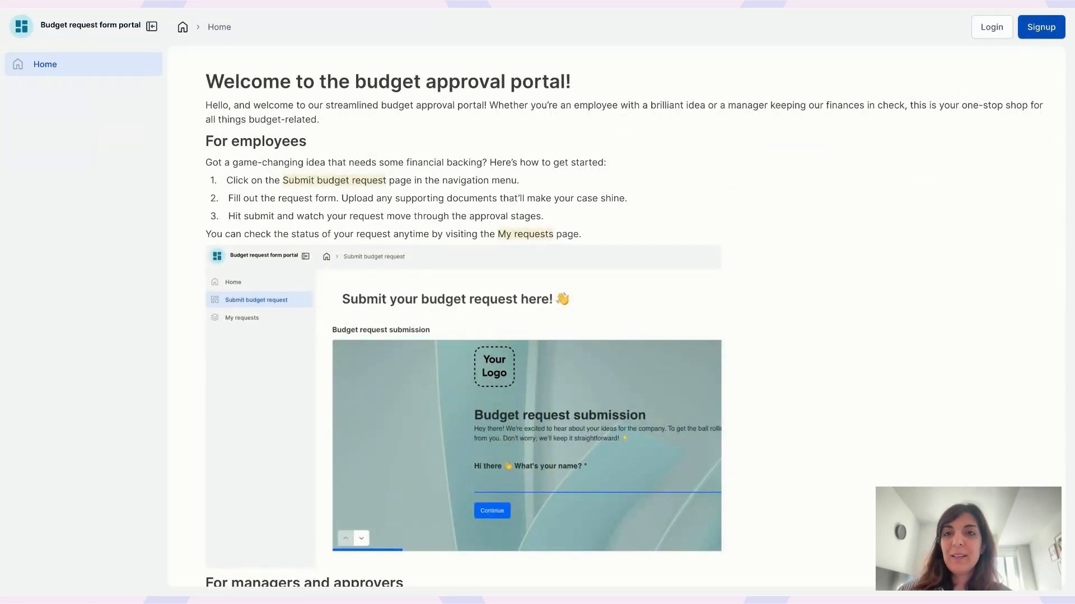
pyautogui.click(1041, 27)
pyautogui.click(515, 249)
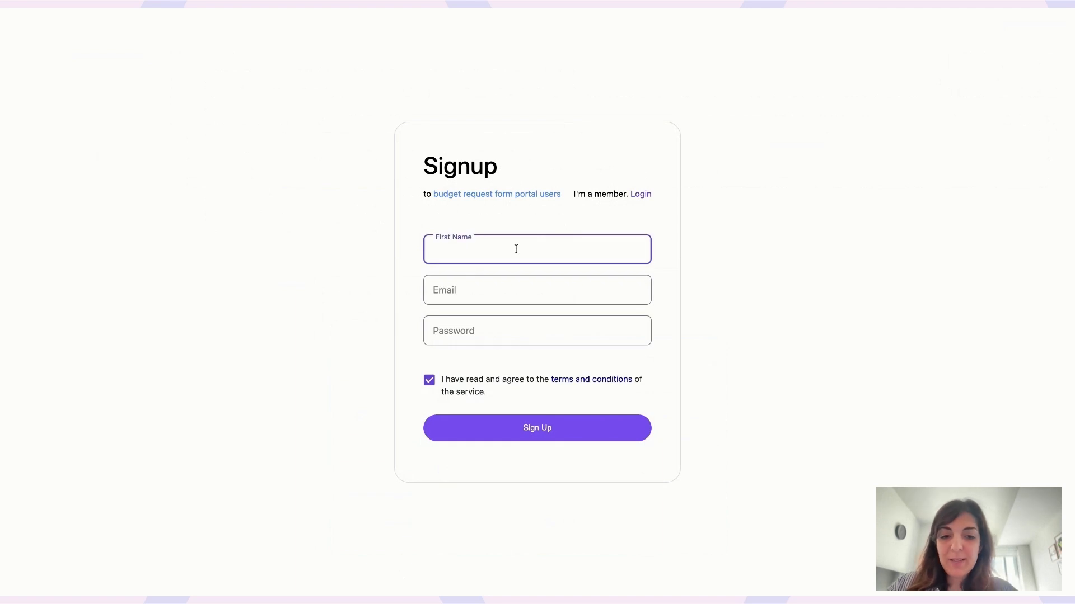
pyautogui.write('Shaun')
pyautogui.click(517, 293)
pyautogui.write('shaun@example.com')
pyautogui.press('Tab')
pyautogui.write('•••••••')
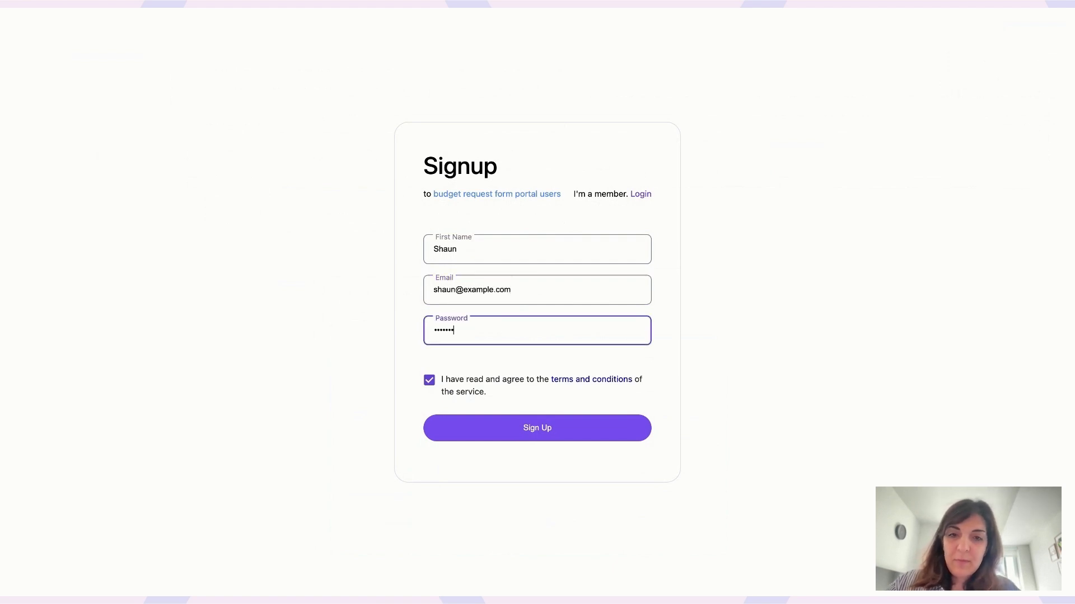
pyautogui.click(535, 428)
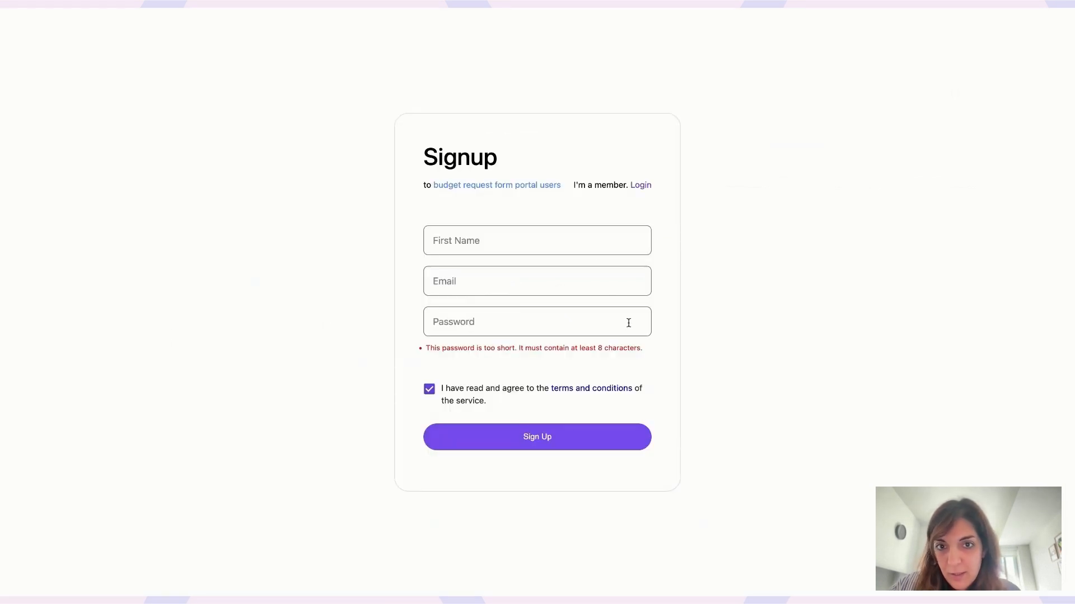
# Step: Re-submit the signup form with the name, email and a password of at least 8 characters
pyautogui.click(536, 235)
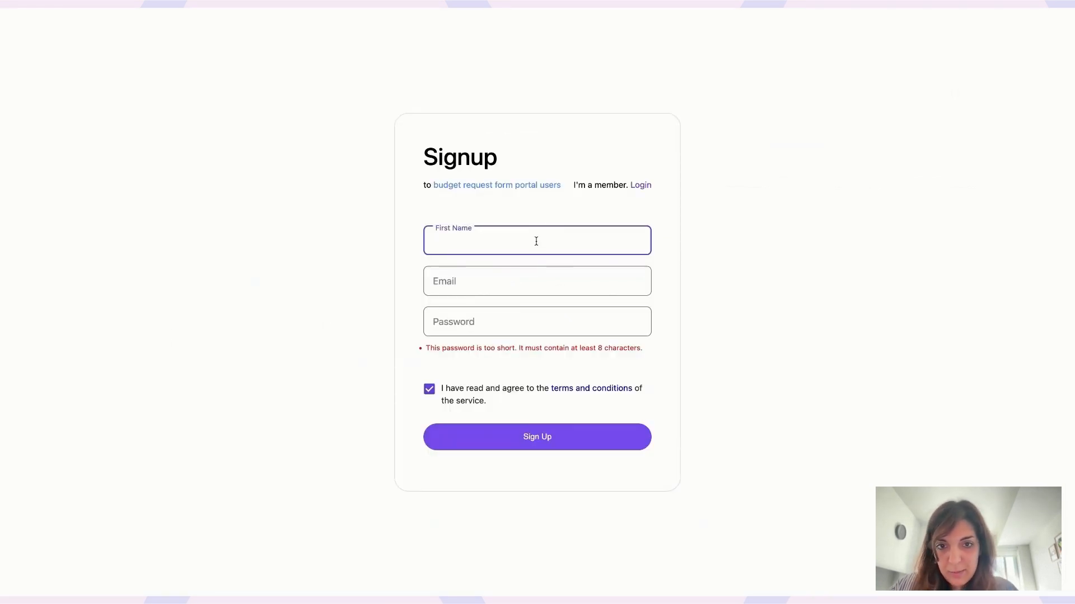
pyautogui.write('Shaun')
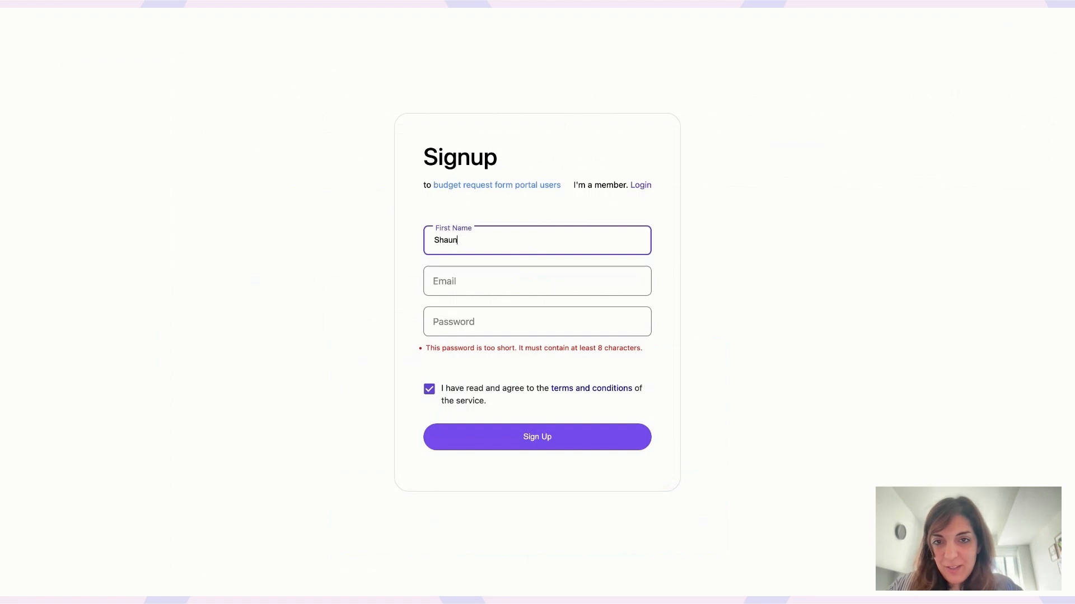
pyautogui.press('Tab')
pyautogui.write('shaun')
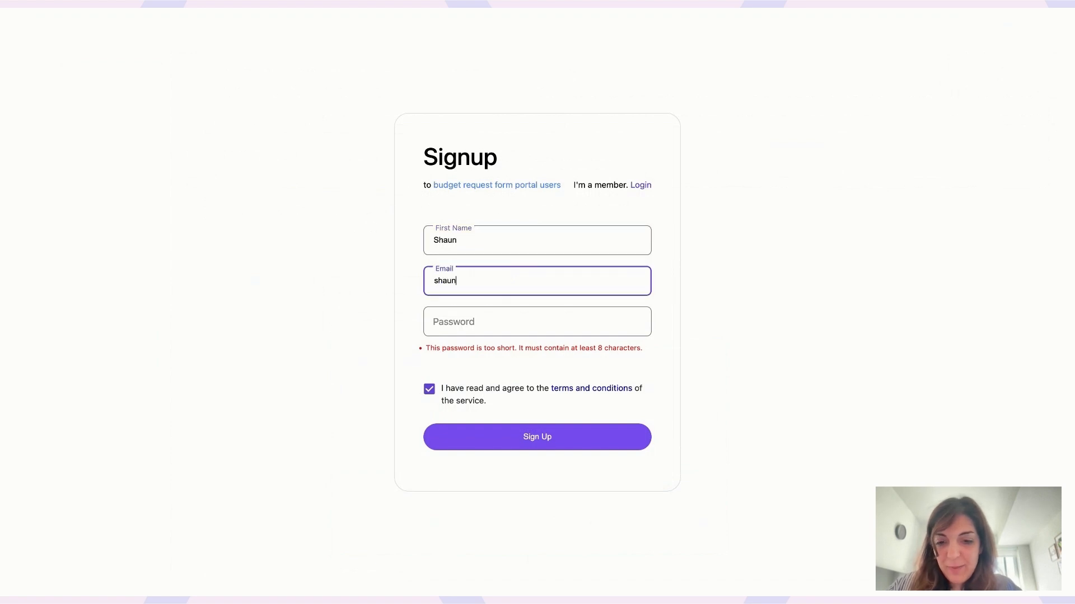
pyautogui.write('@exampele.com')
pyautogui.press('Tab')
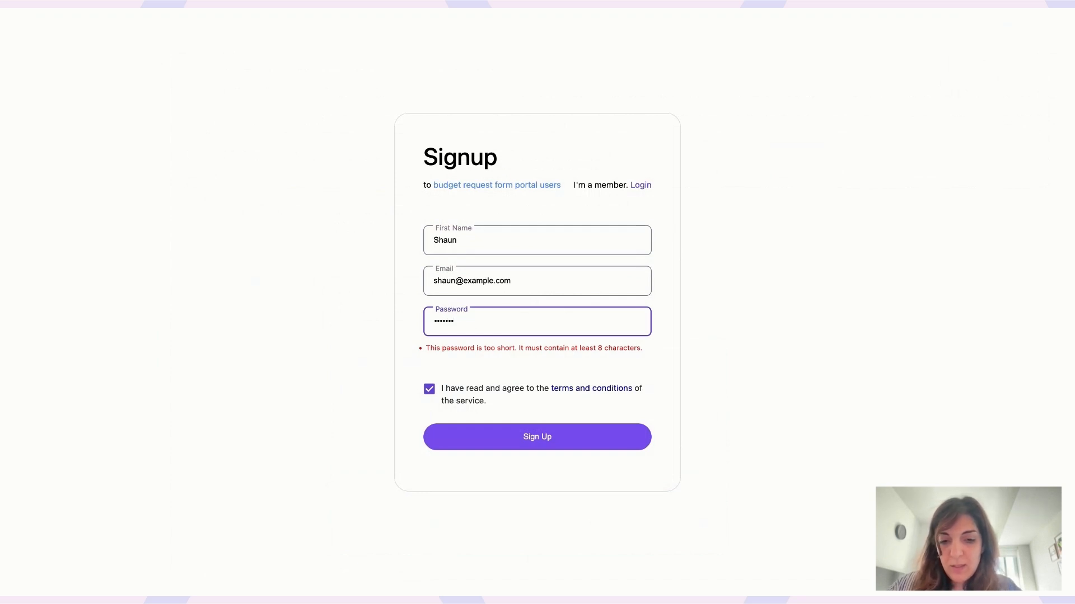
pyautogui.write('•')
pyautogui.click(544, 440)
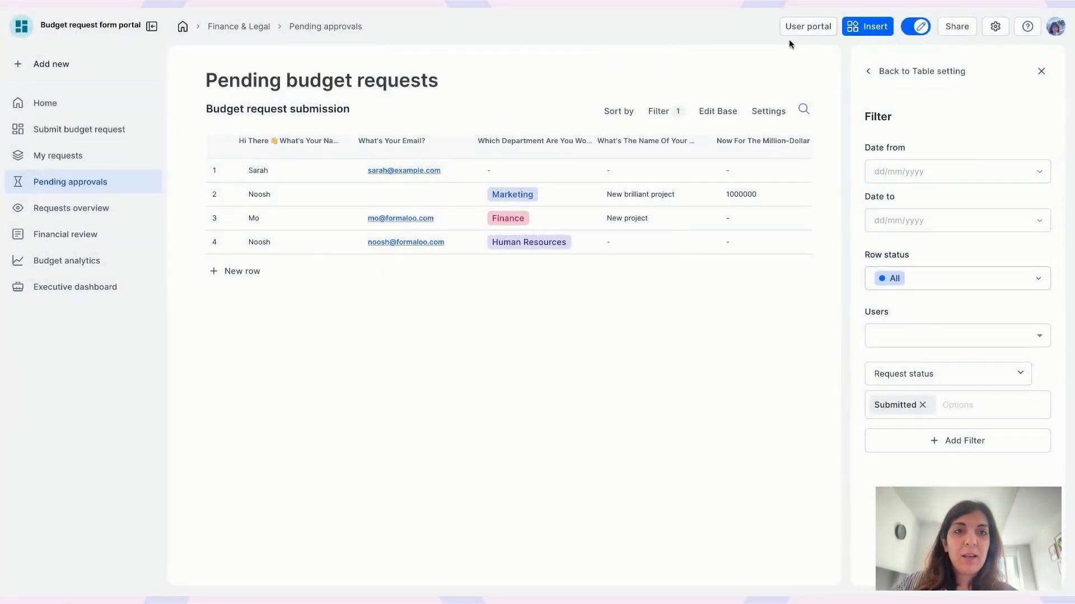
# Step: Add the Department head role to the newly registered user alongside Member, then close their record
pyautogui.click(791, 31)
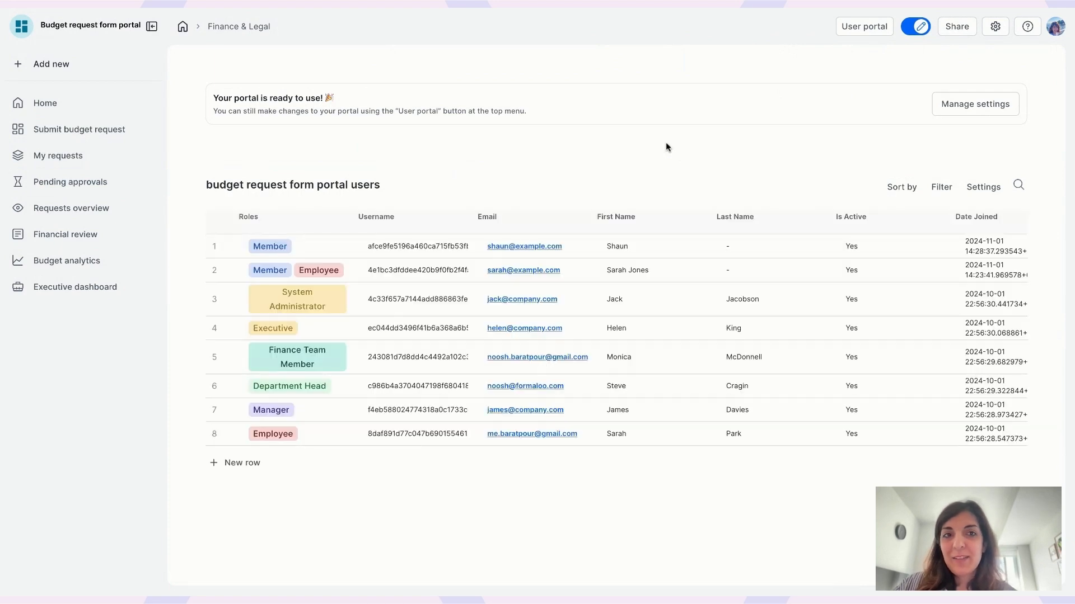
pyautogui.click(213, 247)
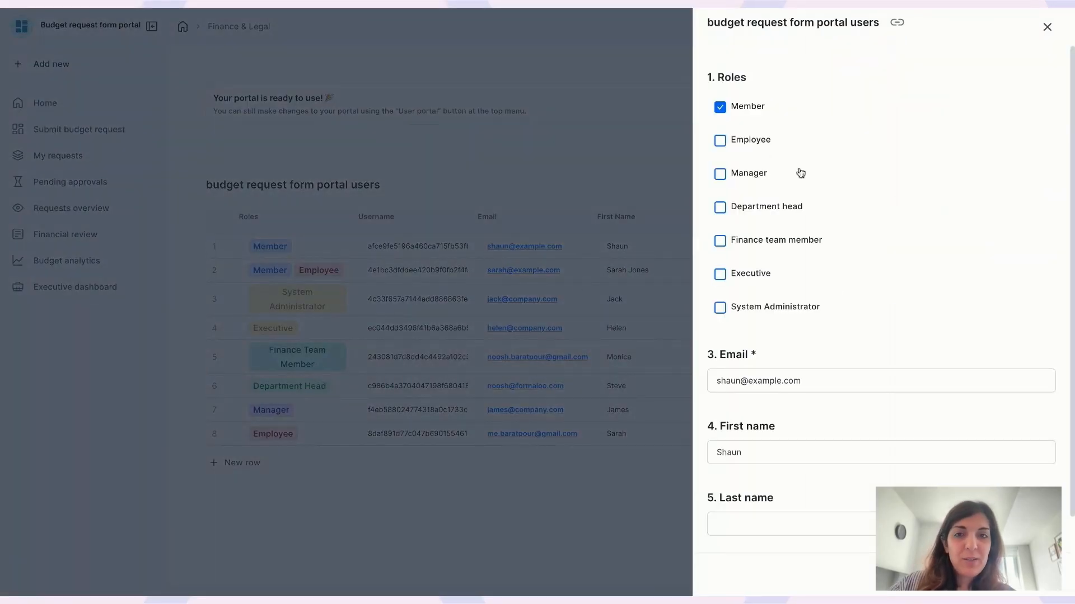
pyautogui.click(720, 208)
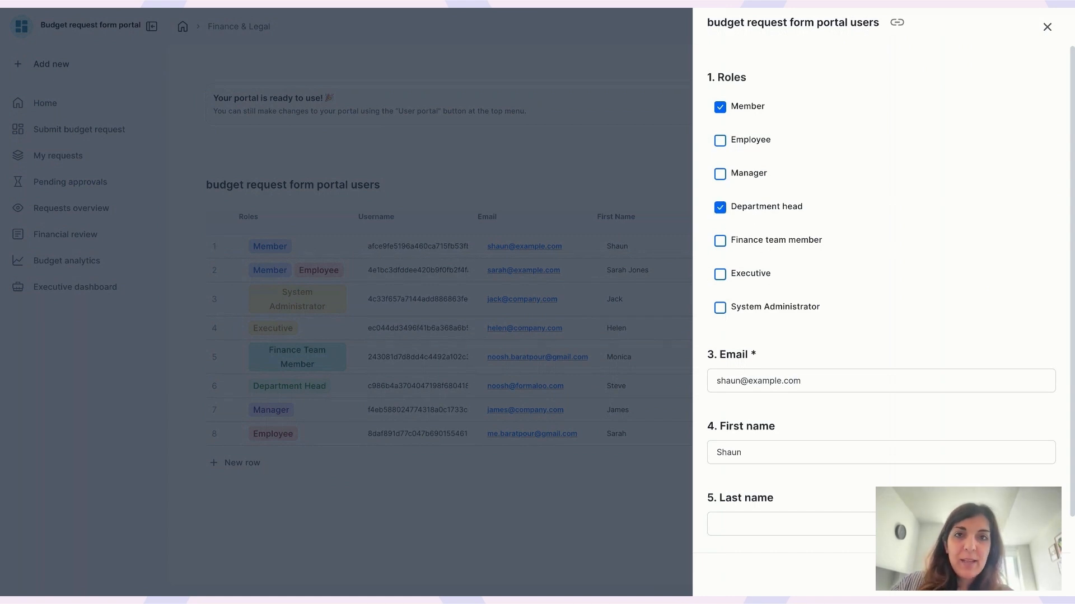
pyautogui.click(455, 11)
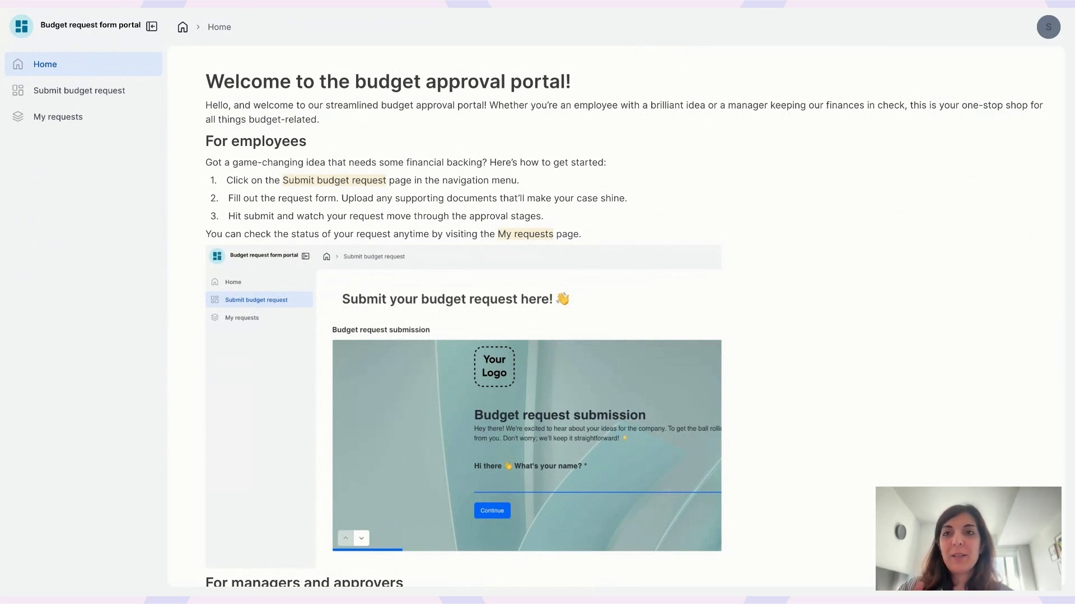
# Step: Reload the portal so Pending approvals and Requests overview show up in the sidebar
pyautogui.press('super+r')
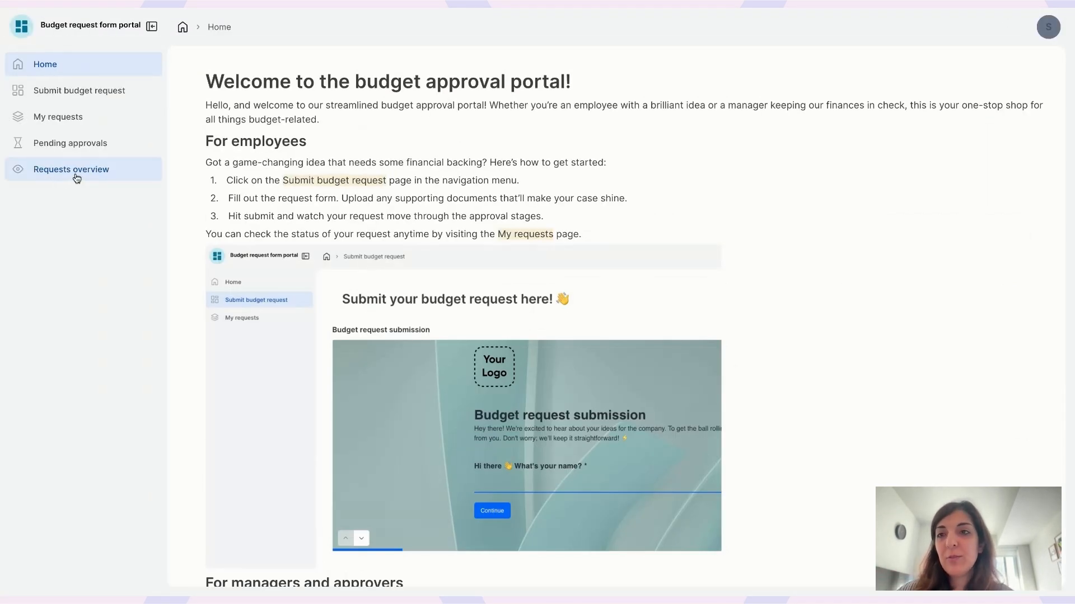
# Step: Open Pending approvals and scroll across every column of the four submitted requests
pyautogui.click(73, 144)
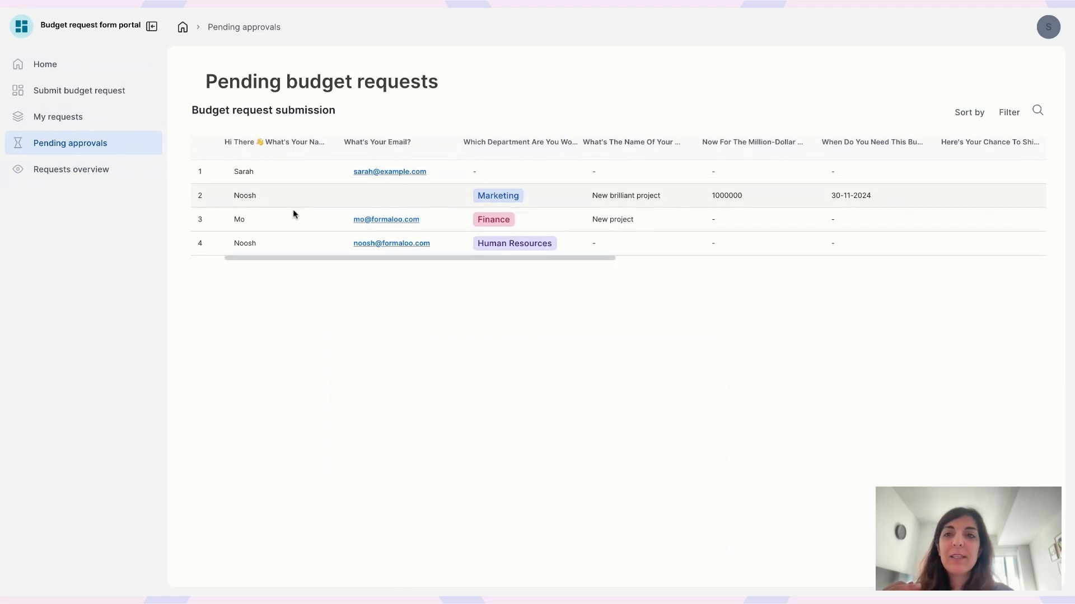
pyautogui.hscroll(1, 609, 218)
pyautogui.hscroll(10, 608, 217)
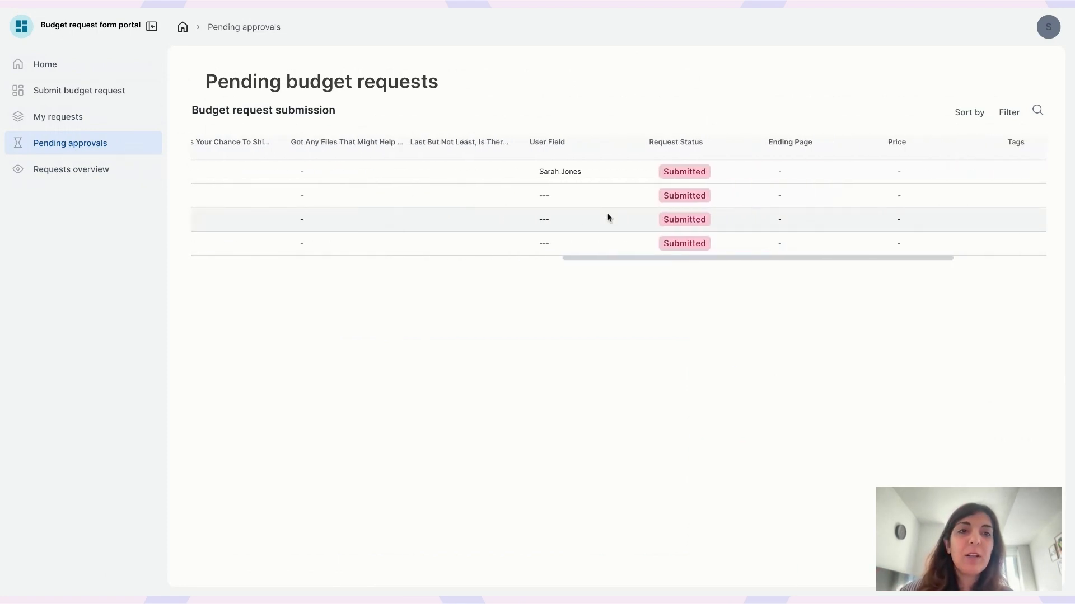
pyautogui.hscroll(-12, 608, 218)
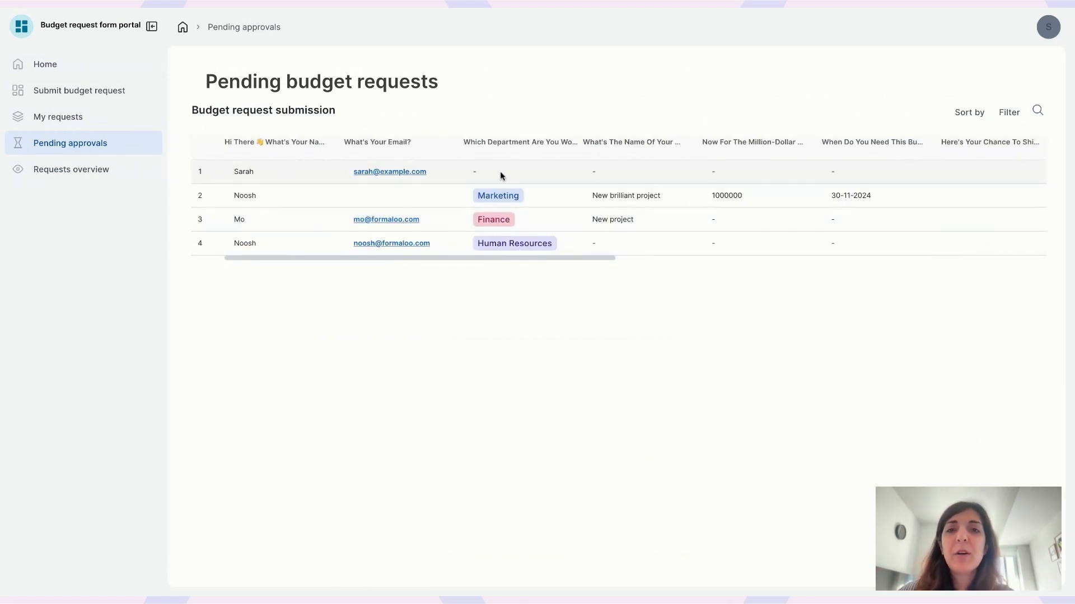
pyautogui.hscroll(10, 646, 185)
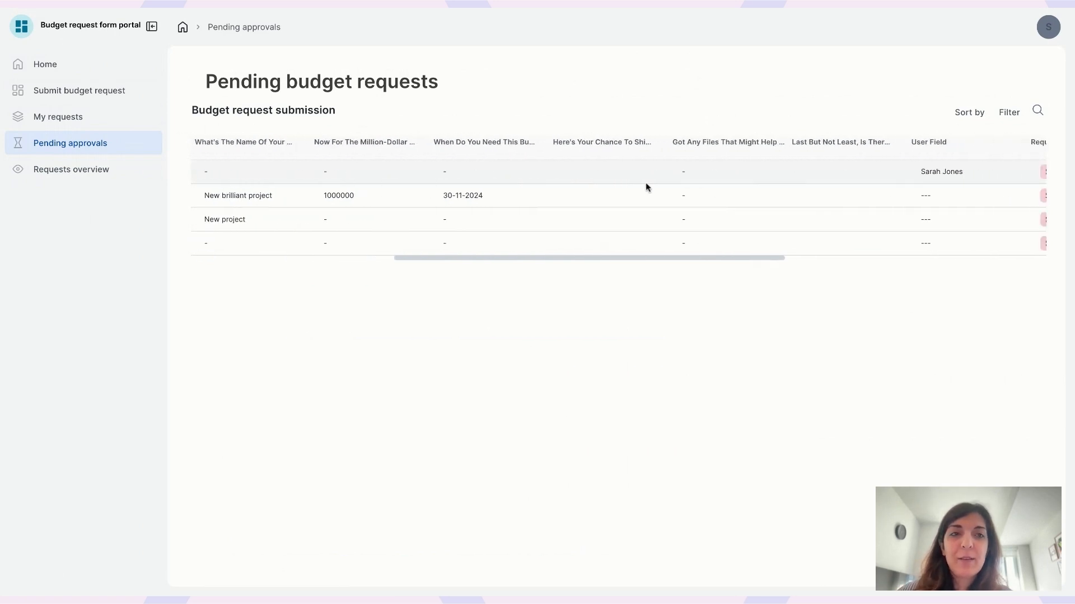
pyautogui.hscroll(-5, 646, 184)
pyautogui.hscroll(-6, 645, 185)
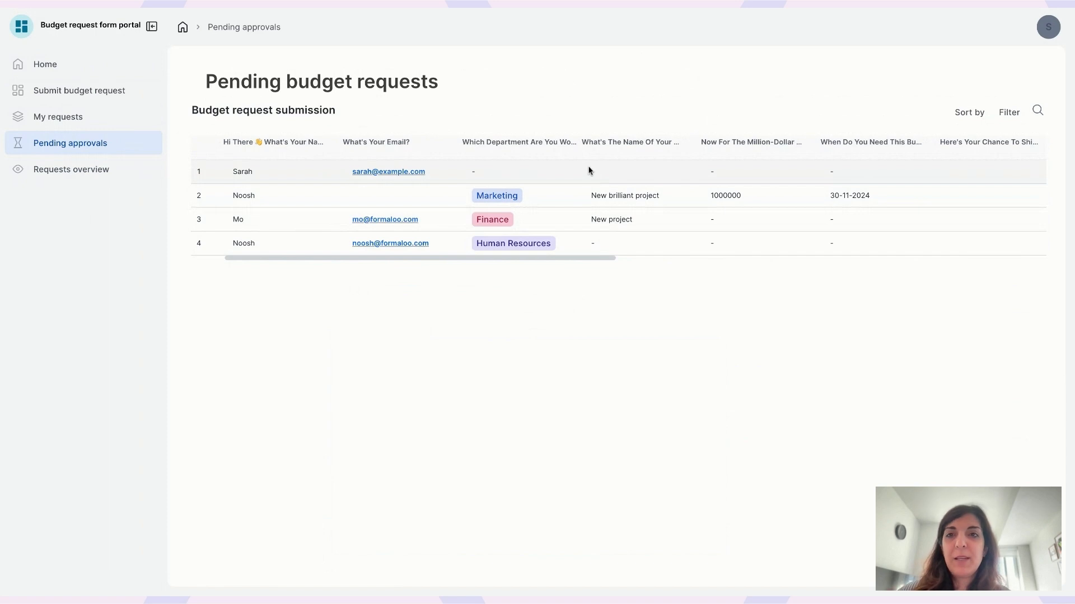
pyautogui.hscroll(4, 646, 185)
pyautogui.hscroll(-4, 646, 185)
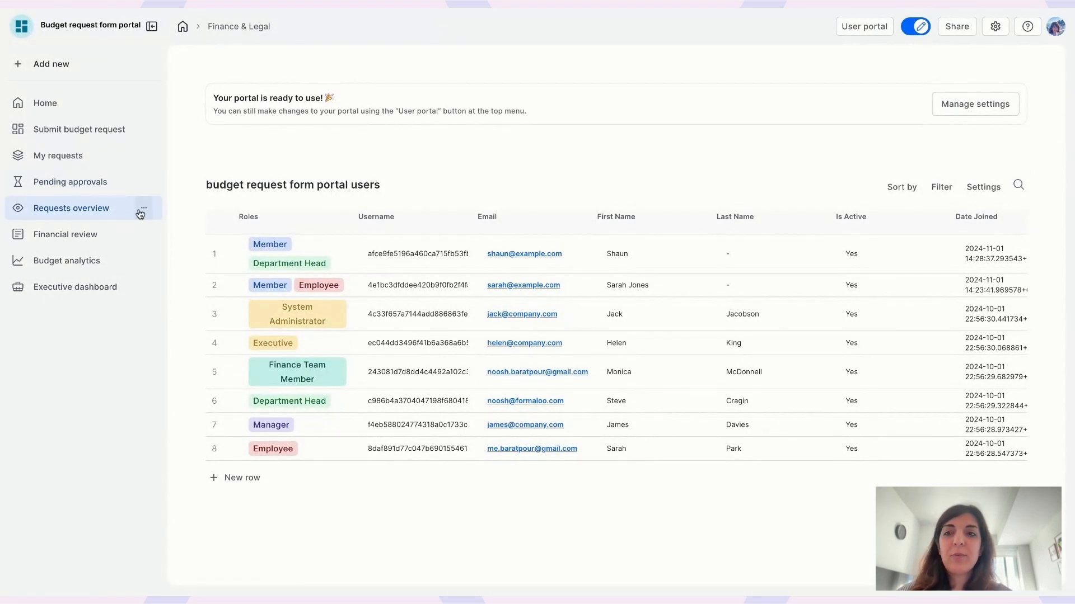
# Step: Drag the first untitled Submitted card into the Department approved column on Requests overview
pyautogui.click(144, 210)
pyautogui.click(85, 210)
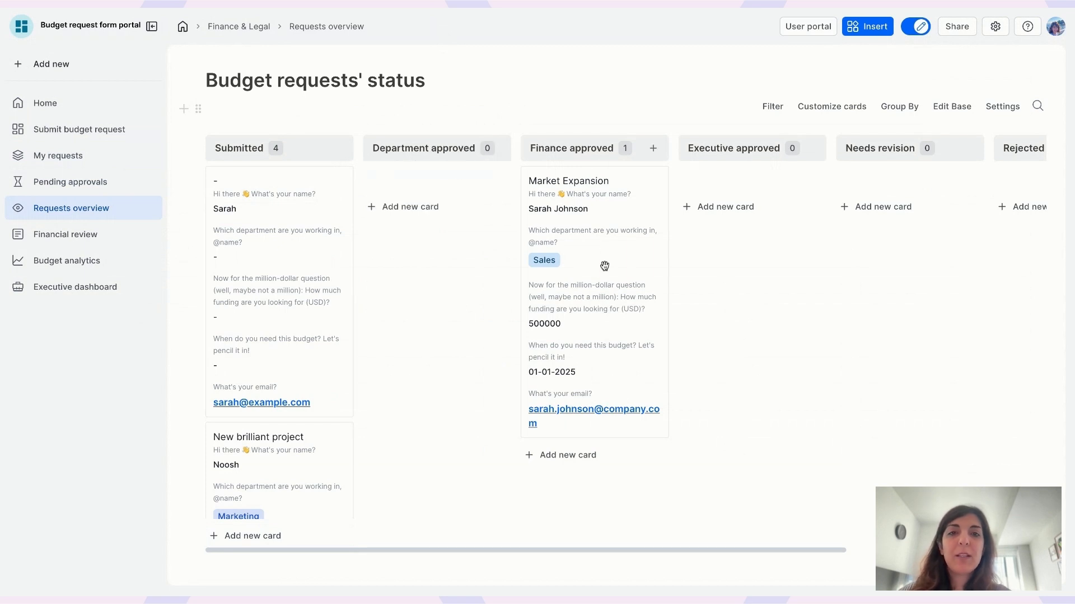
pyautogui.moveTo(578, 309)
pyautogui.mouseDown()
pyautogui.moveTo(649, 282)
pyautogui.moveTo(577, 290)
pyautogui.mouseUp()
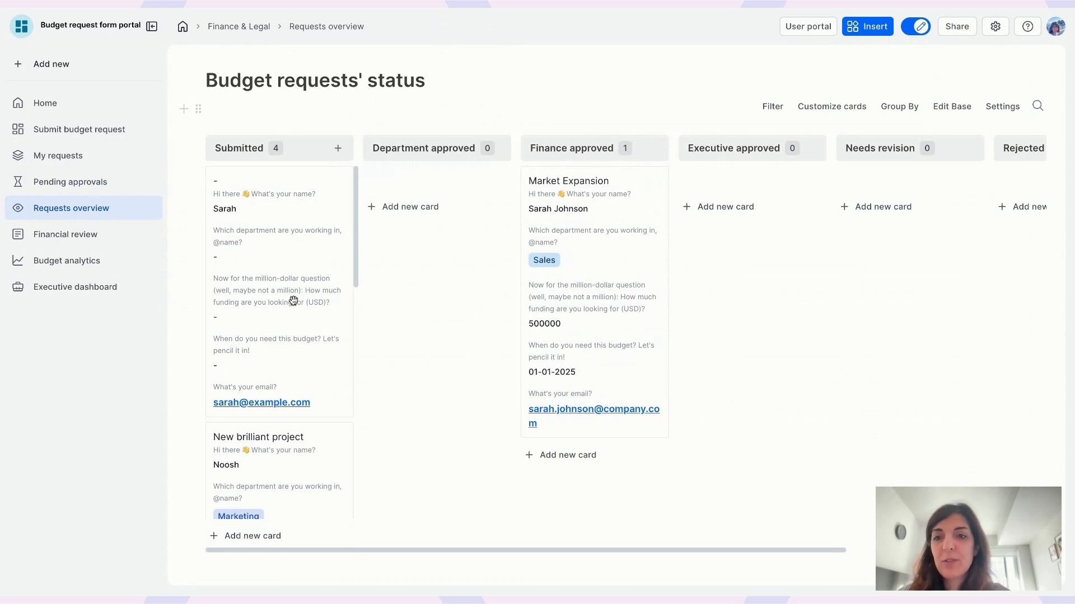
pyautogui.moveTo(295, 301); pyautogui.dragTo(451, 290)
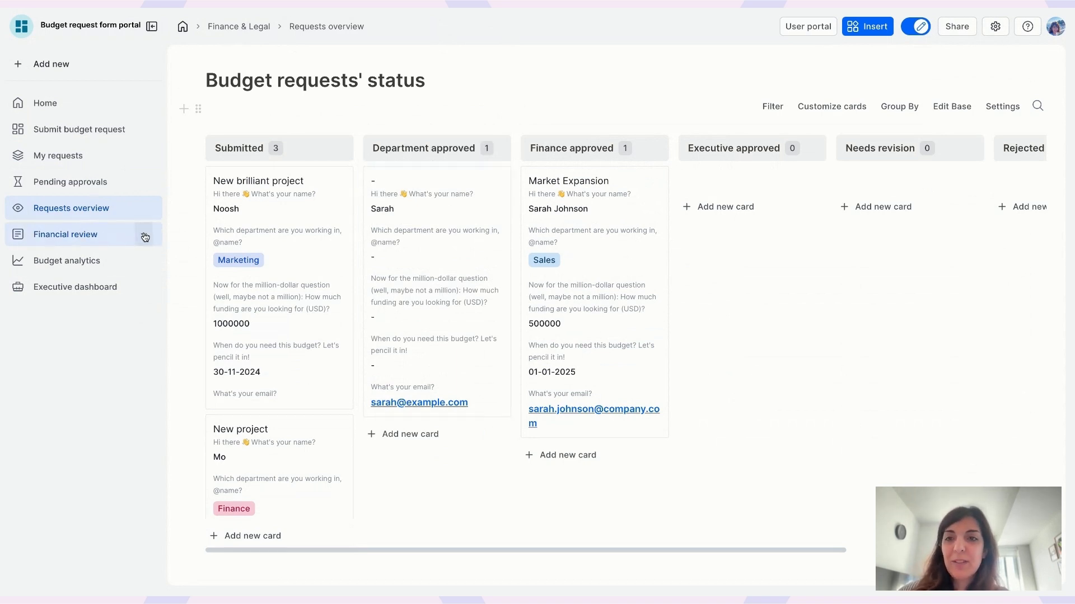
# Step: Check that the Financial review table is filtered on Request status, then close the settings panel
pyautogui.click(108, 236)
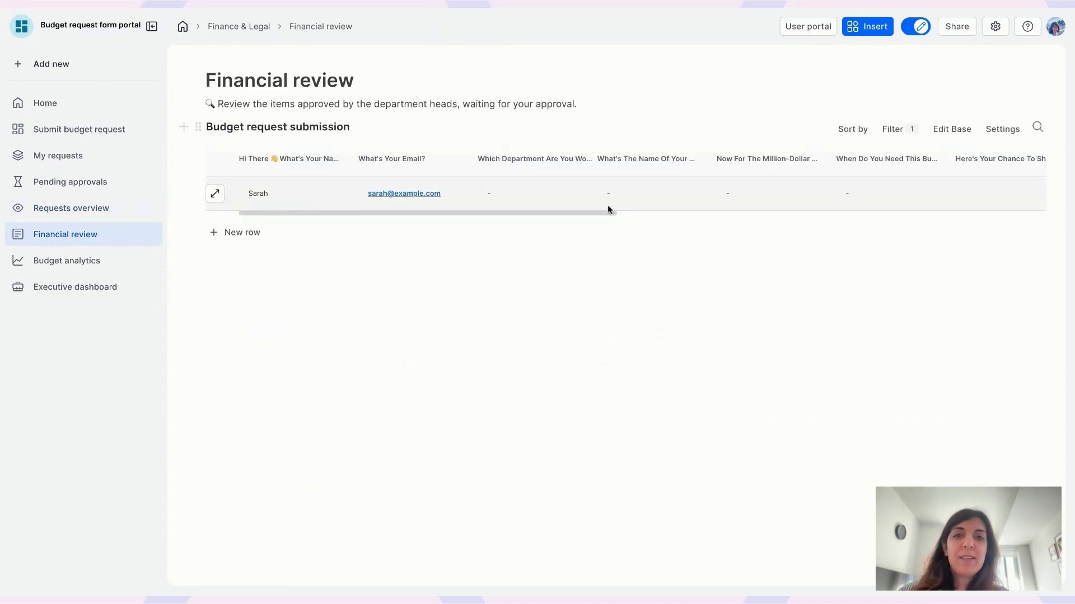
pyautogui.click(889, 132)
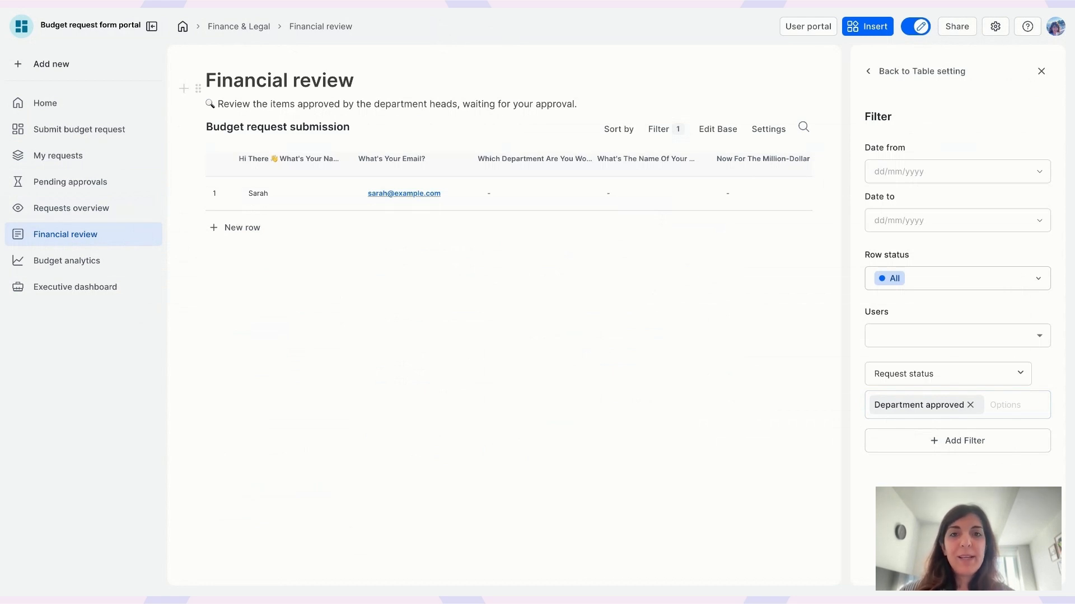
pyautogui.click(943, 77)
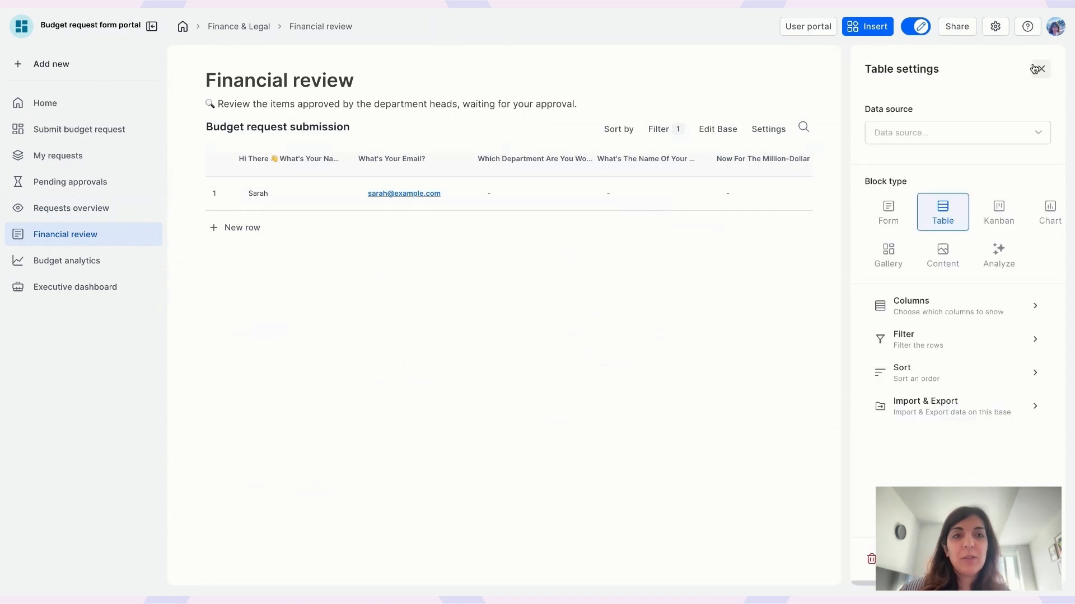
pyautogui.click(1038, 69)
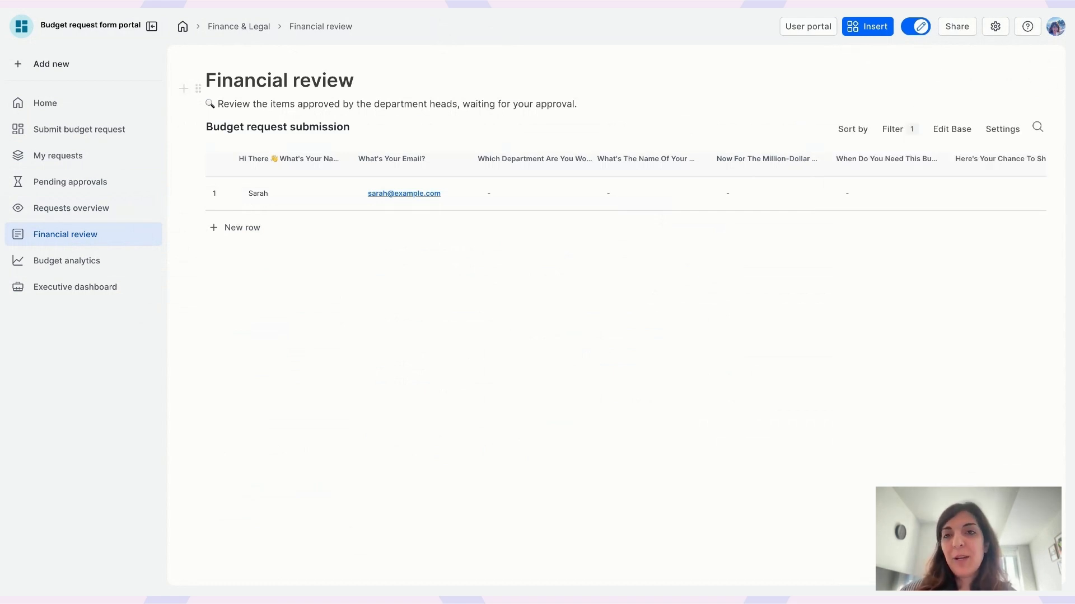
# Step: Move the request back to Submitted, confirm Financial review empties, then open Budget analytics
pyautogui.click(75, 207)
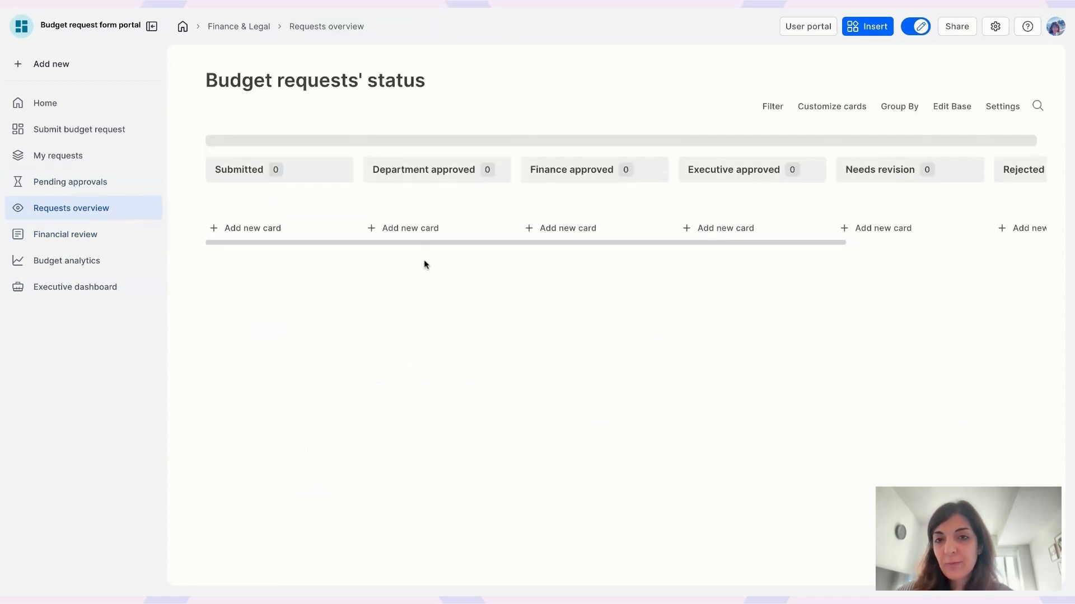
pyautogui.moveTo(438, 247); pyautogui.dragTo(327, 235)
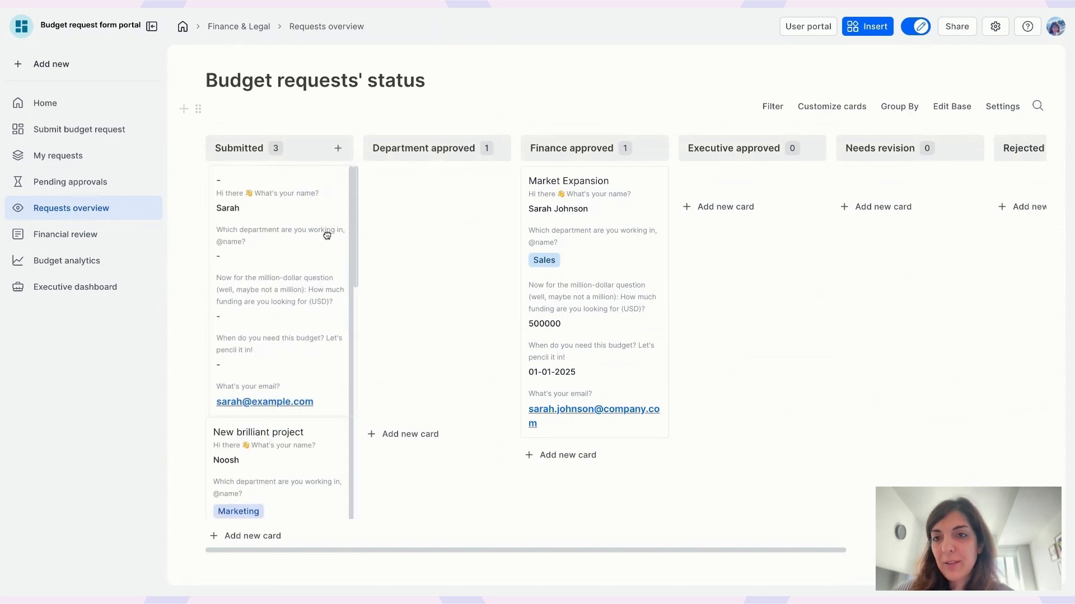
pyautogui.click(66, 234)
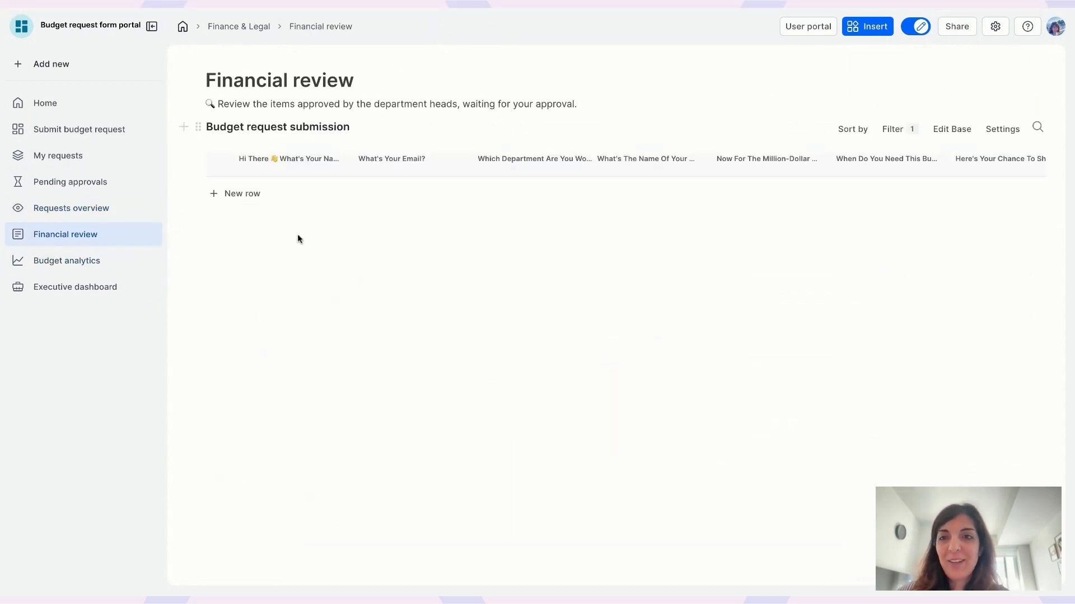
pyautogui.click(87, 206)
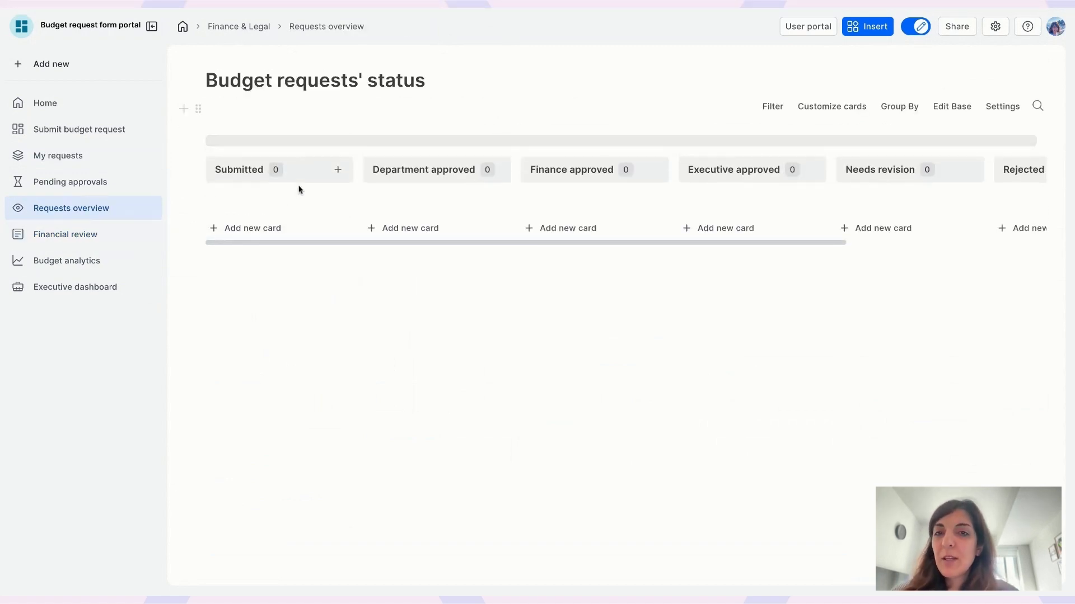
pyautogui.click(93, 234)
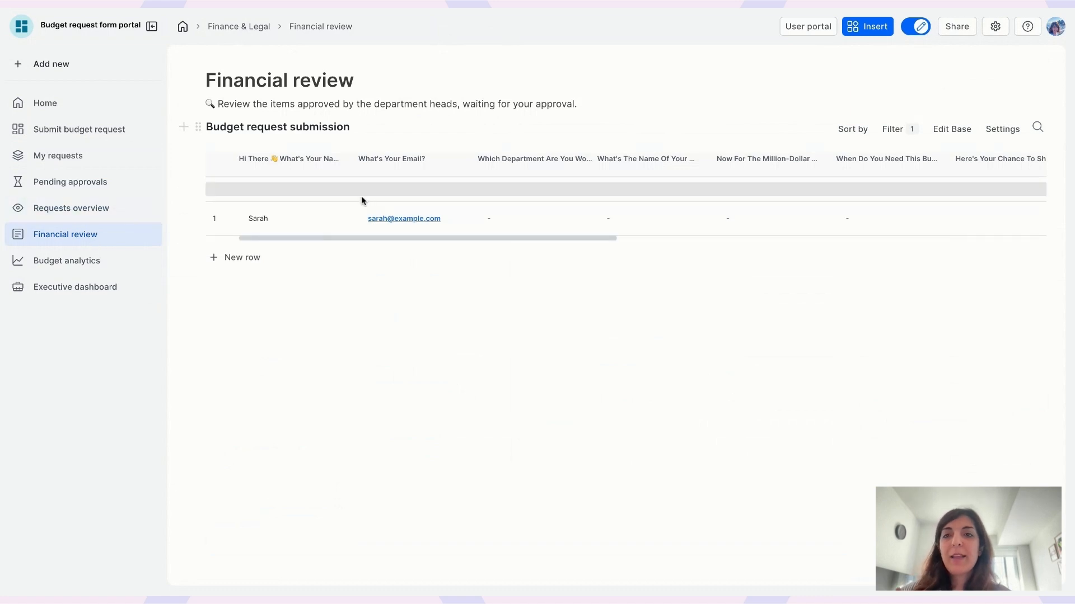
pyautogui.click(111, 260)
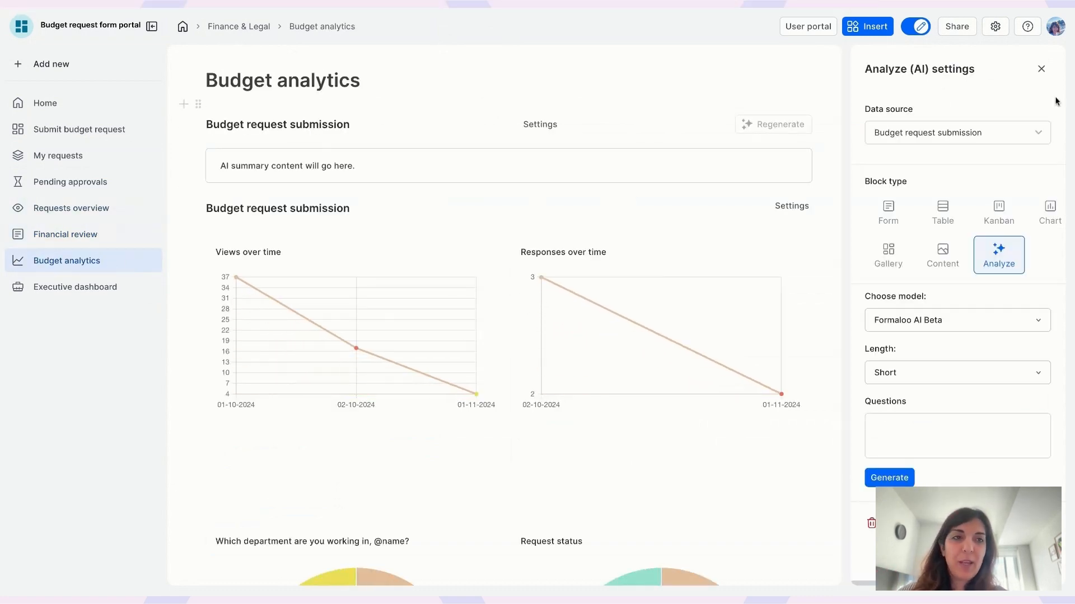
# Step: Close the Analyze (AI) settings, review the analytics charts, and go to the Executive dashboard
pyautogui.click(1041, 68)
pyautogui.scroll(-1, 600, 221)
pyautogui.scroll(-5, 599, 221)
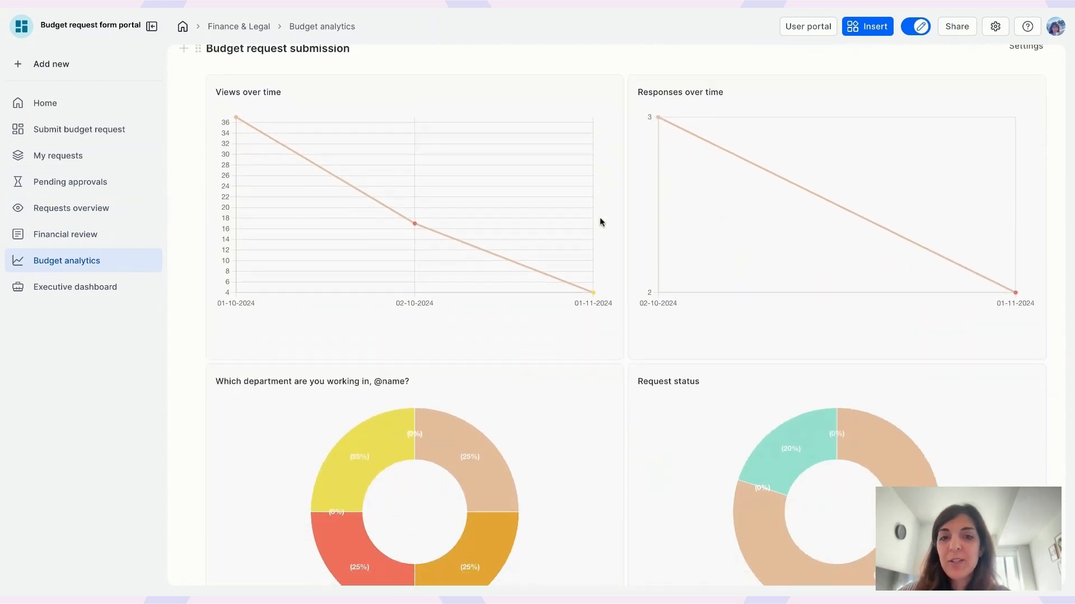
pyautogui.scroll(6, 469, 247)
pyautogui.scroll(1, 613, 316)
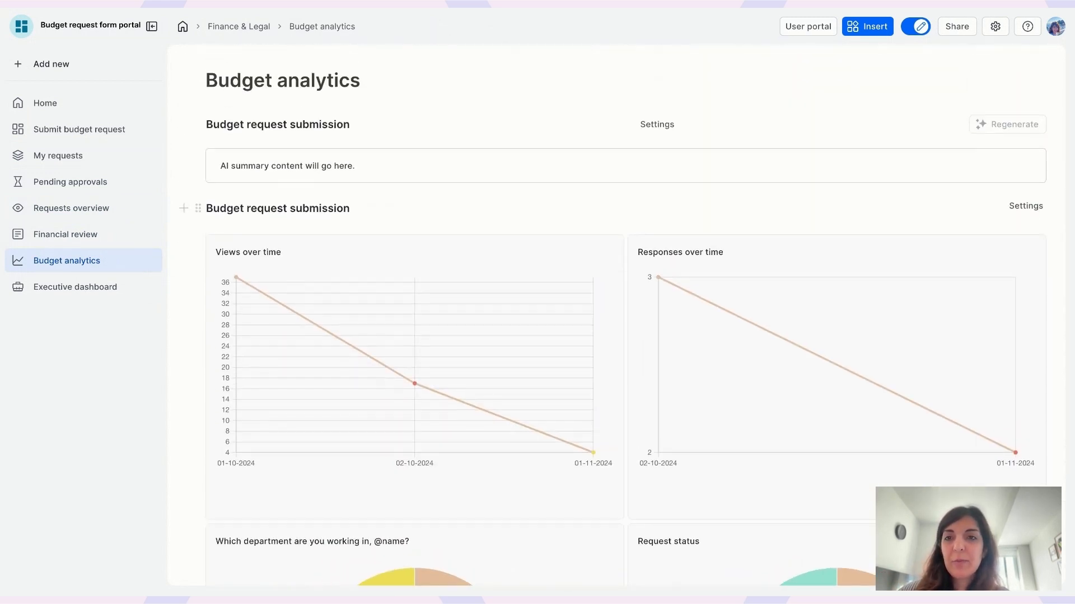
pyautogui.scroll(-5, 624, 291)
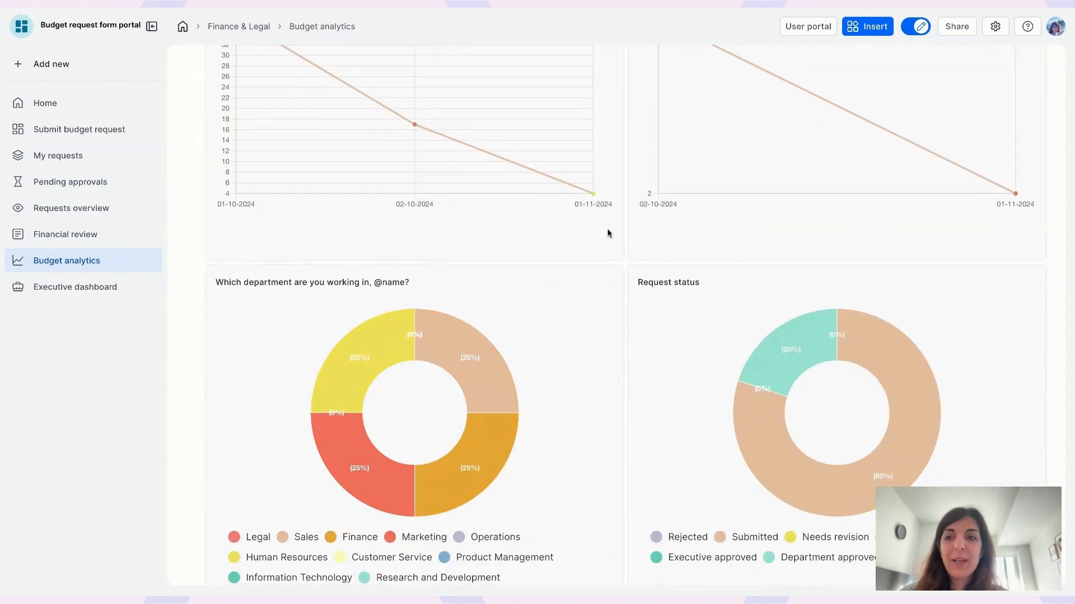
pyautogui.click(86, 285)
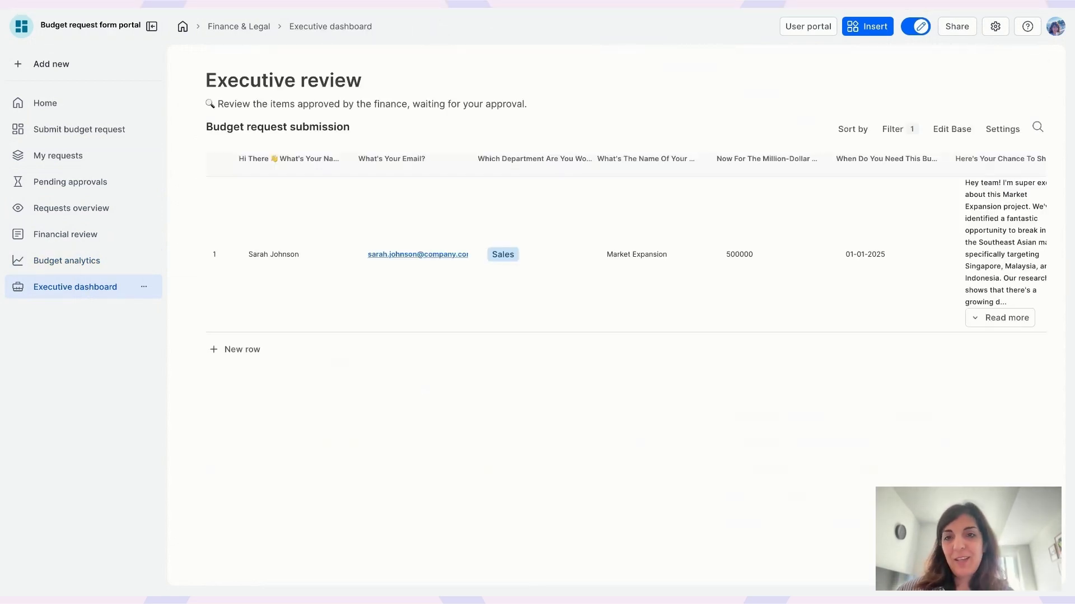
# Step: Scroll across the Executive review table, then glance at Pending approvals and Requests overview
pyautogui.hscroll(4, 638, 233)
pyautogui.hscroll(3, 637, 228)
pyautogui.hscroll(-7, 612, 241)
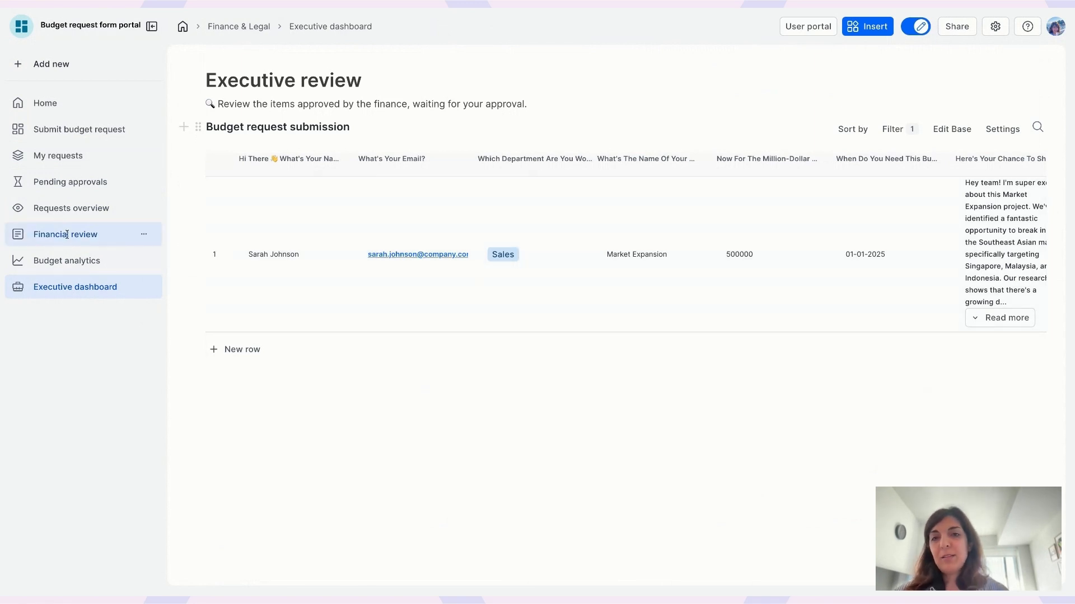
pyautogui.hscroll(10, 739, 292)
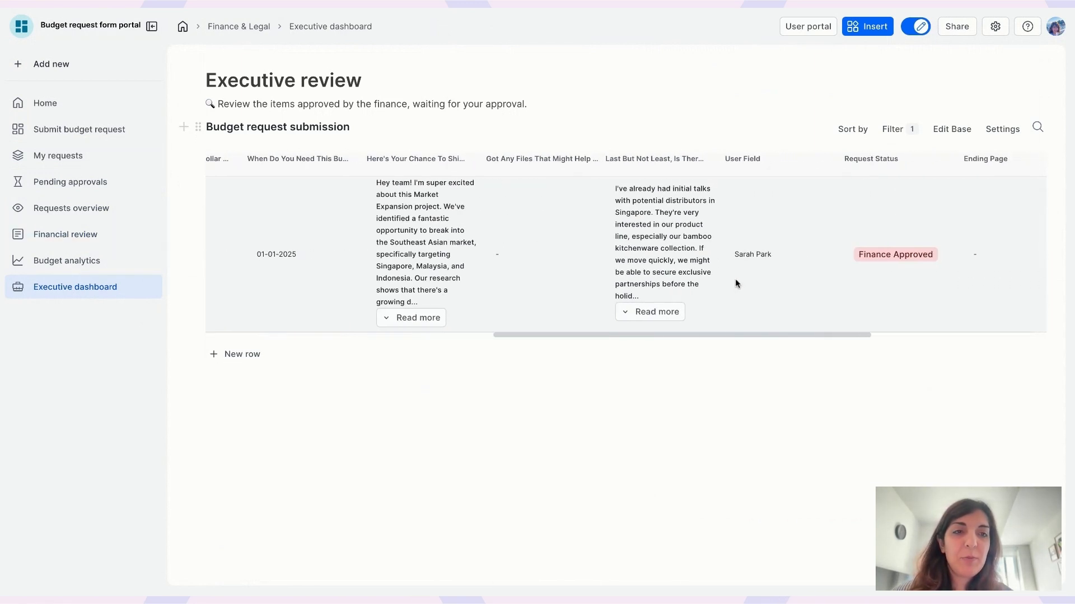
pyautogui.hscroll(-1, 288, 228)
pyautogui.hscroll(-10, 287, 229)
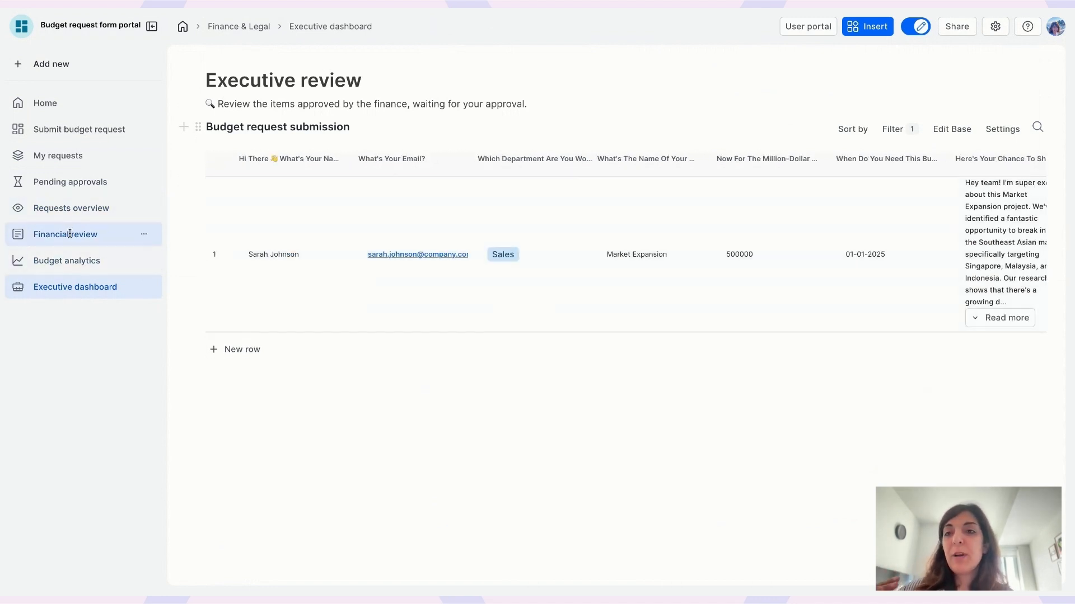
pyautogui.click(62, 183)
pyautogui.click(67, 208)
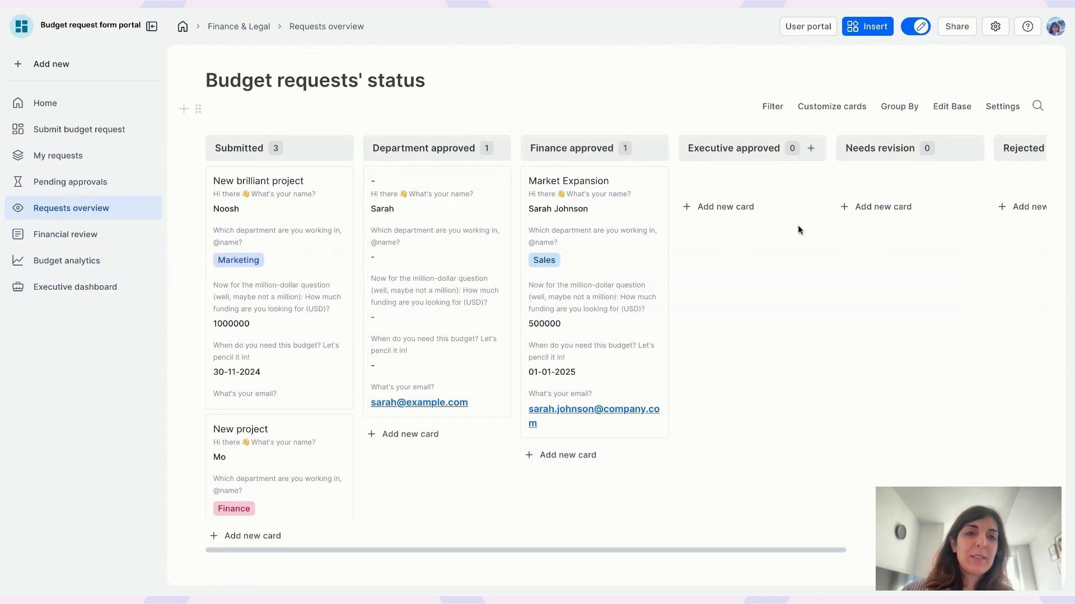
# Step: Return to the Executive dashboard and show its filter limiting Request status to Finance approved
pyautogui.click(76, 285)
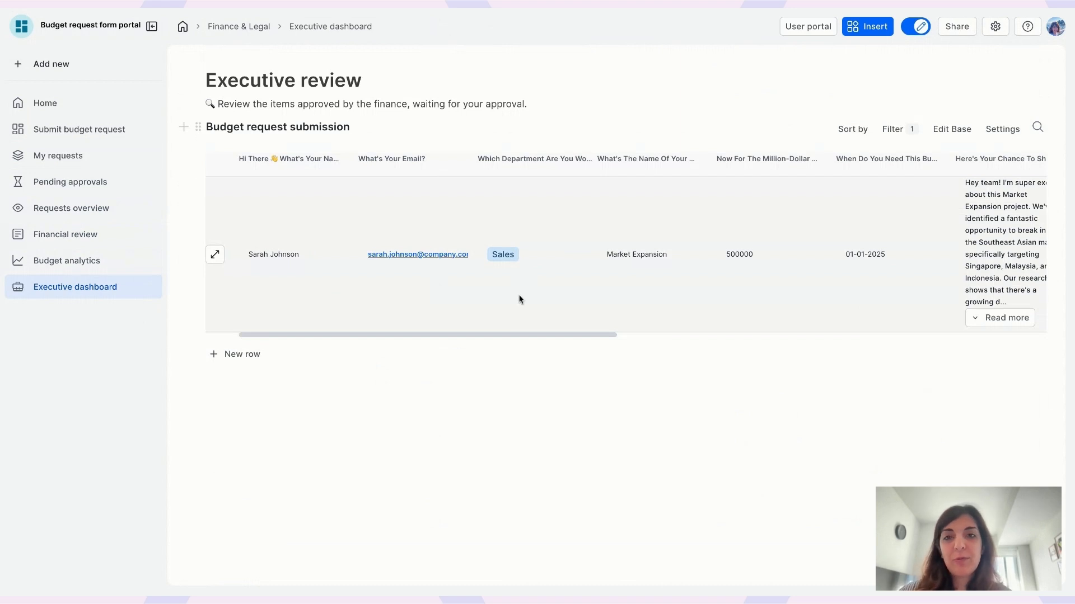
pyautogui.hscroll(15, 519, 300)
pyautogui.hscroll(-15, 518, 299)
pyautogui.click(895, 129)
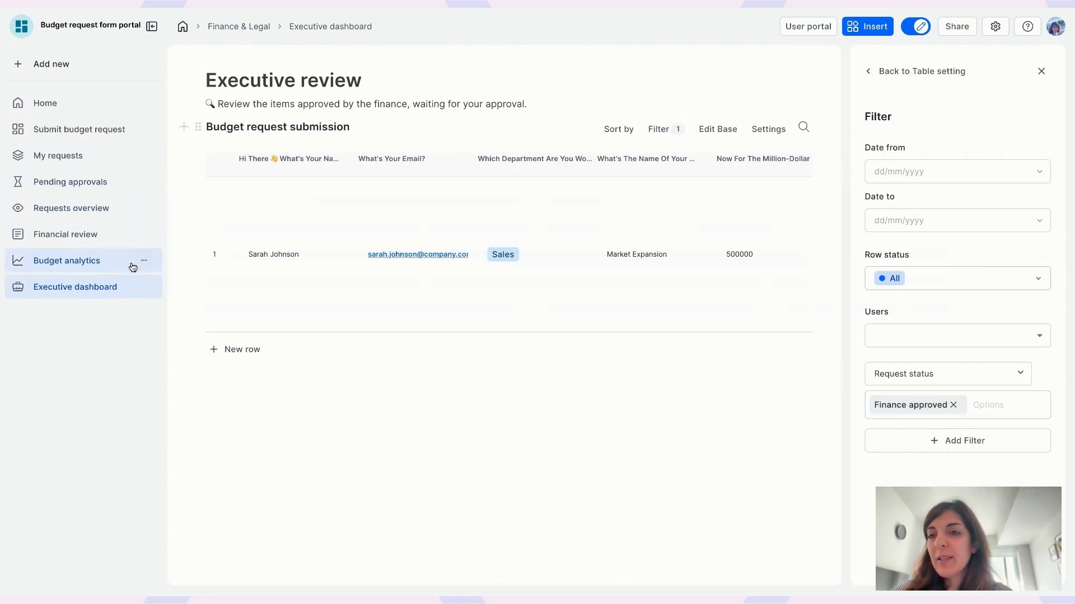
# Step: Try Executive and Finance team member access on Requests overview, then close without saving
pyautogui.click(144, 183)
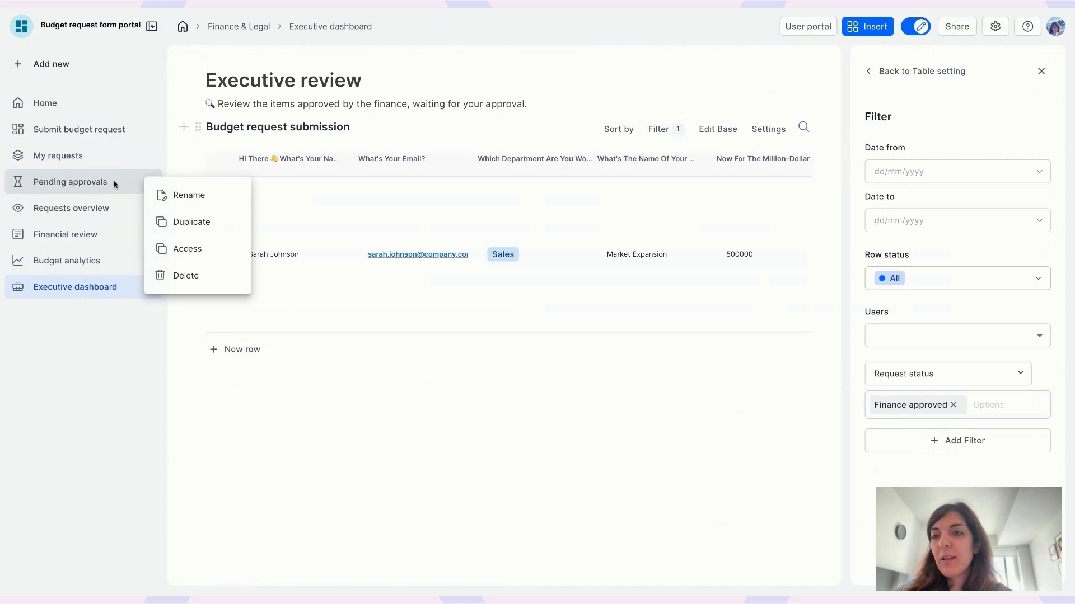
pyautogui.click(149, 210)
pyautogui.click(149, 210)
pyautogui.click(175, 279)
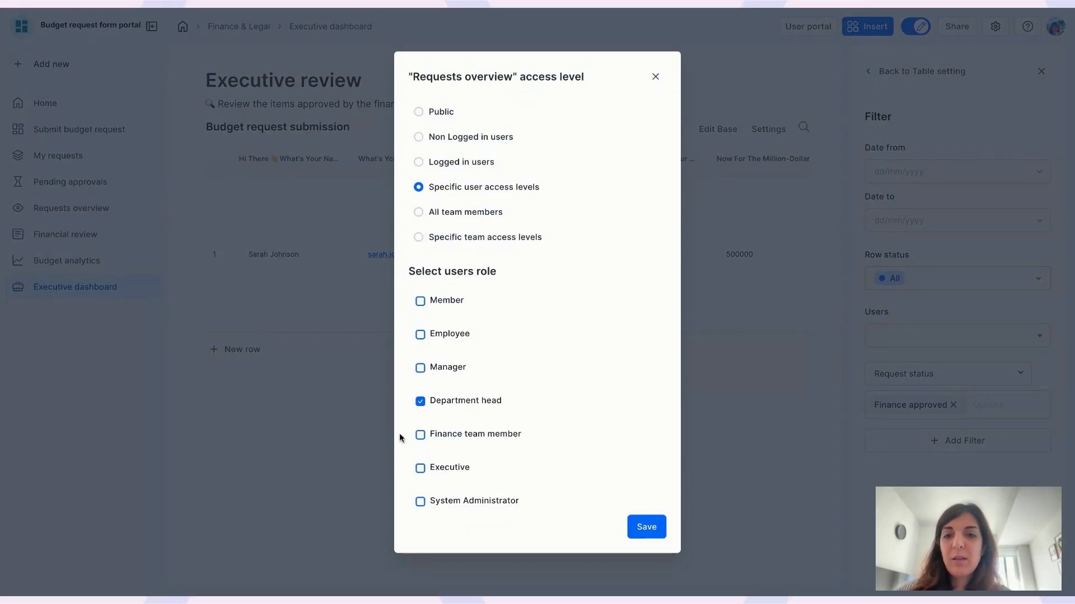
pyautogui.click(420, 470)
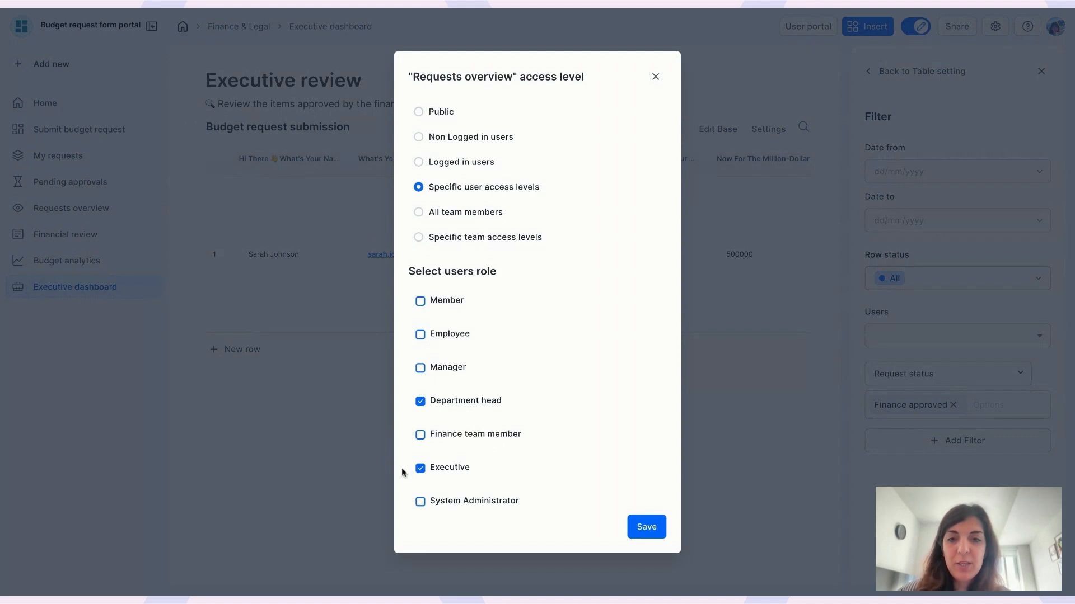
pyautogui.click(420, 436)
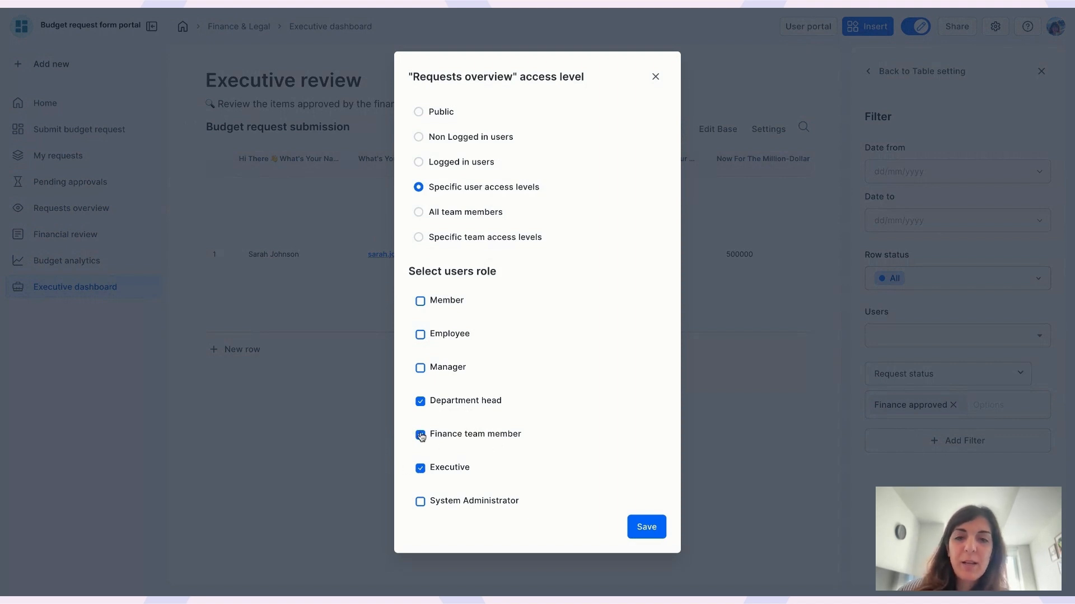
pyautogui.click(421, 436)
pyautogui.click(420, 468)
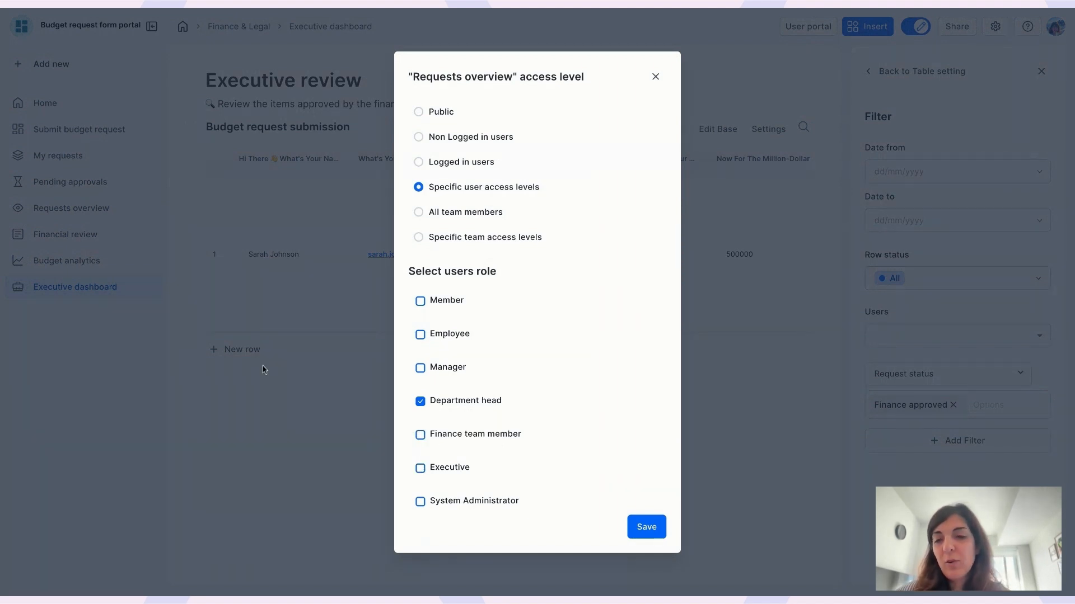
pyautogui.click(264, 265)
# Step: Open Budget analytics and check its access for Finance team members and Executives
pyautogui.click(56, 261)
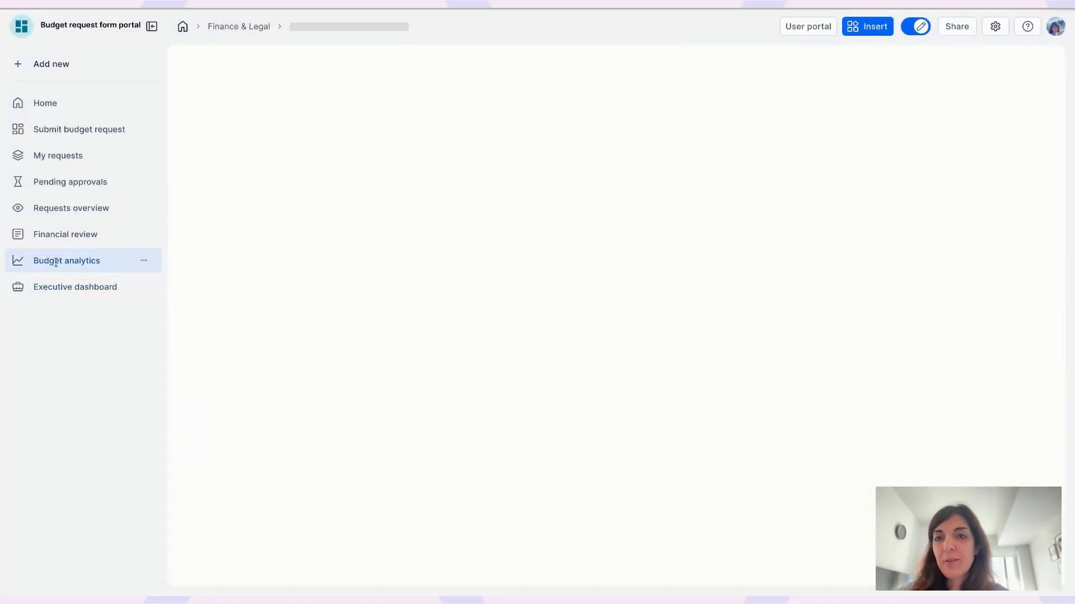
pyautogui.click(144, 261)
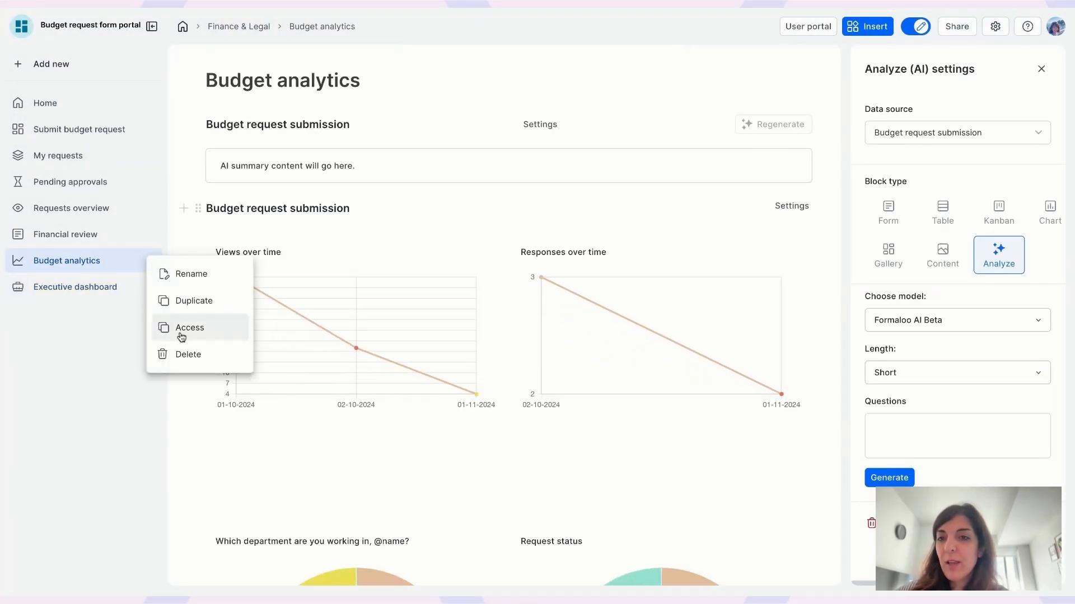
pyautogui.click(181, 330)
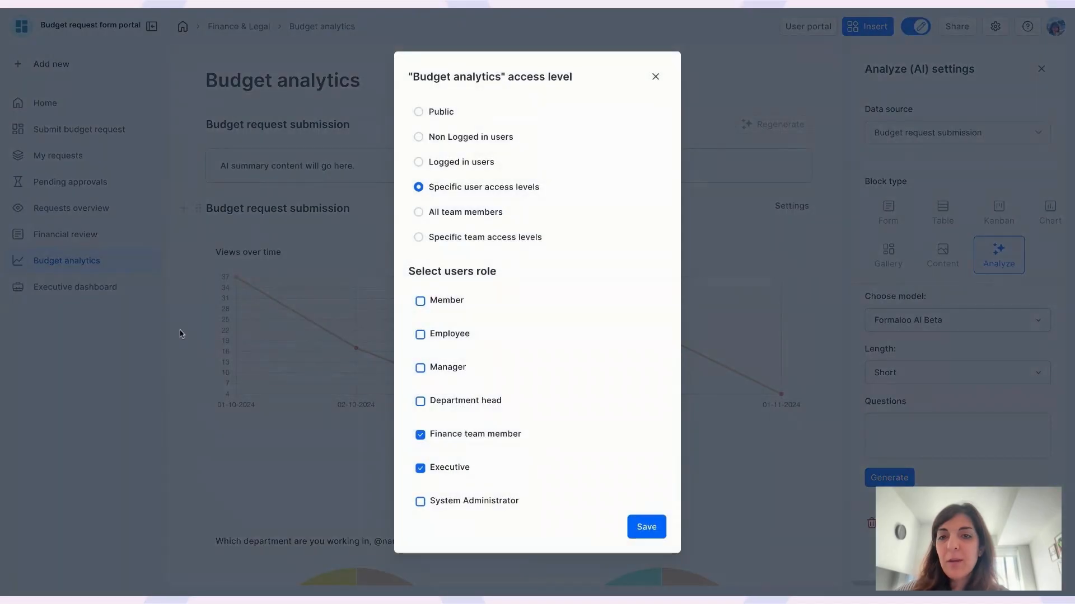
pyautogui.click(325, 338)
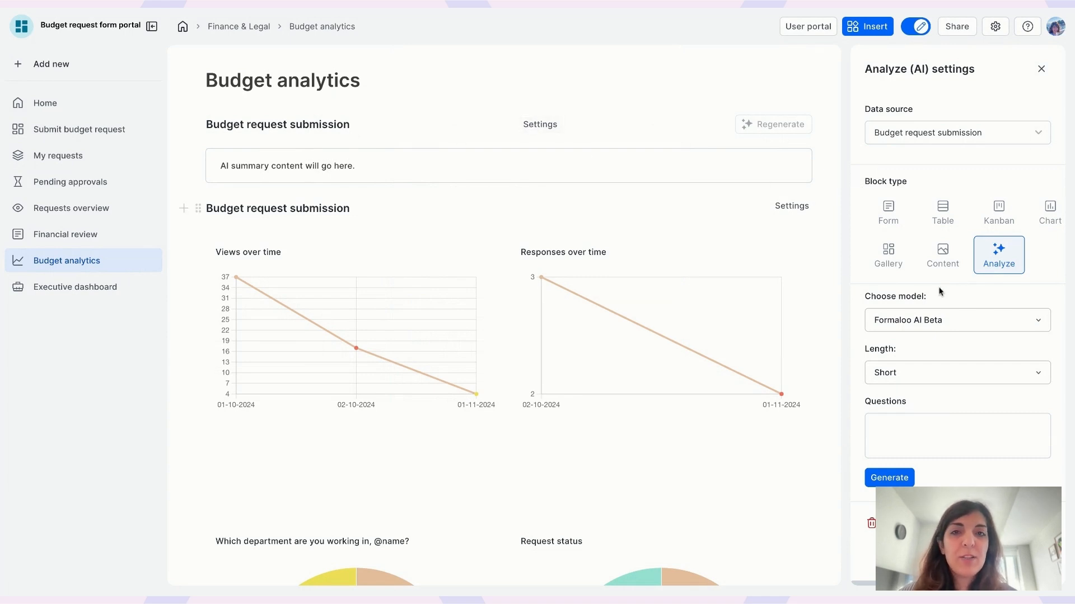
# Step: Delete the stray /ana block text from Budget analytics and go to the My requests page
pyautogui.click(340, 100)
pyautogui.write('/ana')
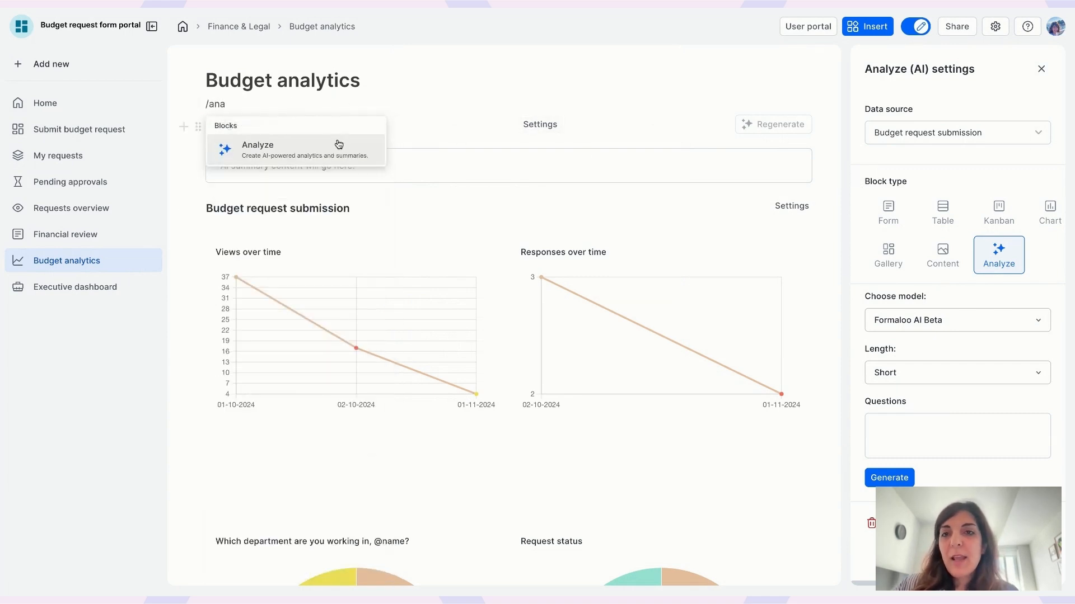
pyautogui.click(340, 101)
pyautogui.click(920, 435)
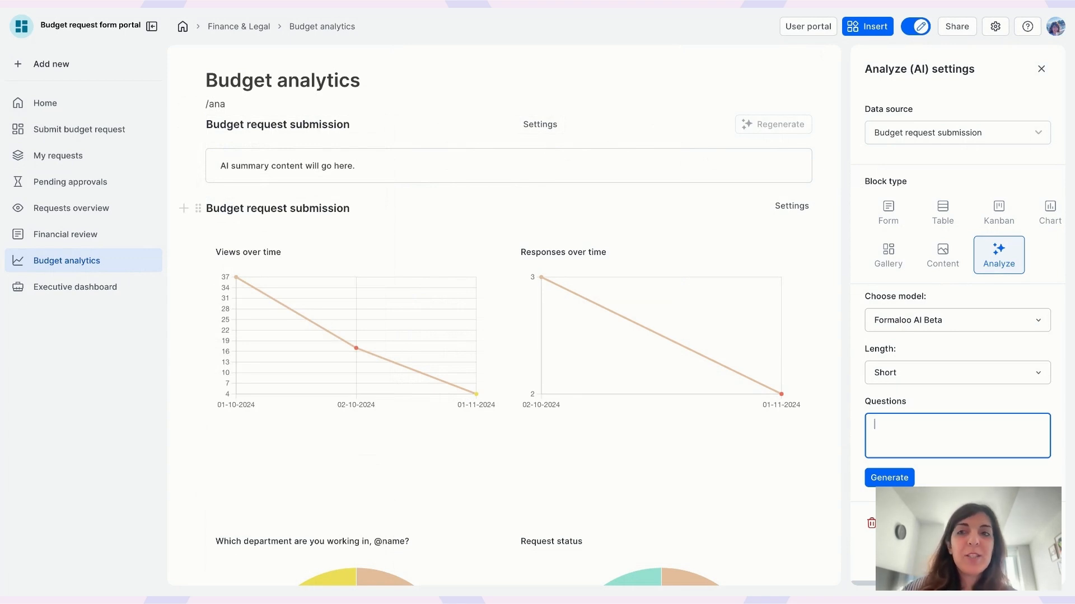
pyautogui.tripleClick(214, 106)
pyautogui.press('BackSpace')
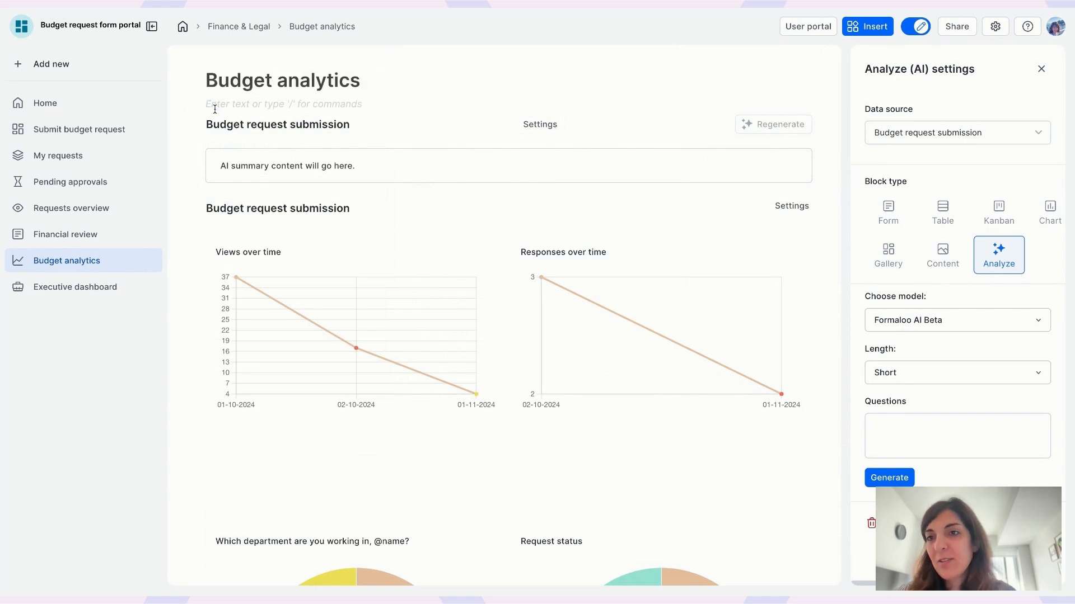
pyautogui.click(96, 155)
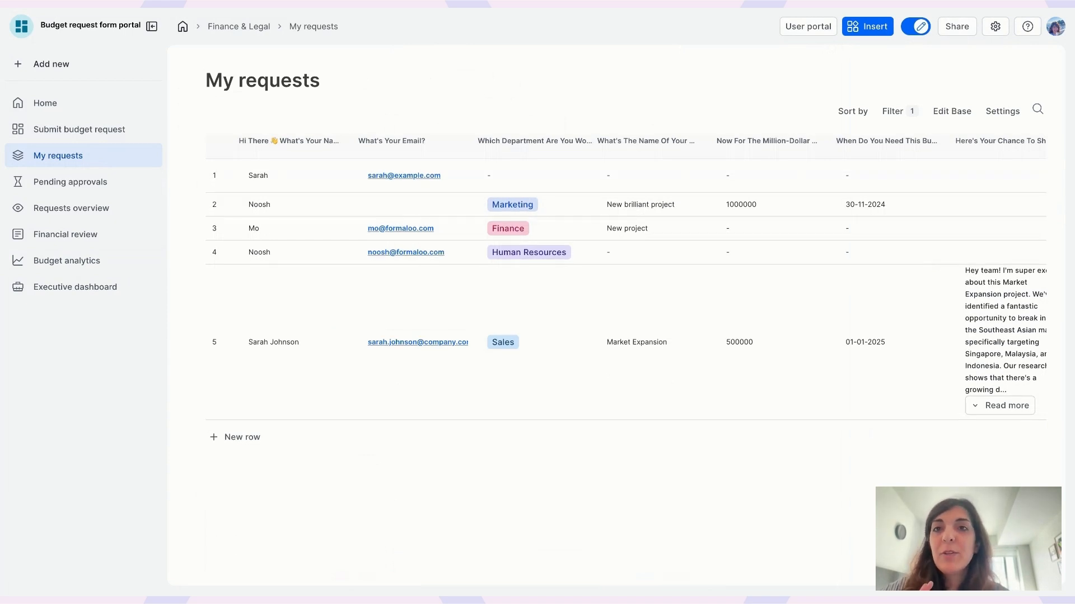
# Step: In the form editor, insert a Terms and Conditions question after Request status
pyautogui.click(952, 111)
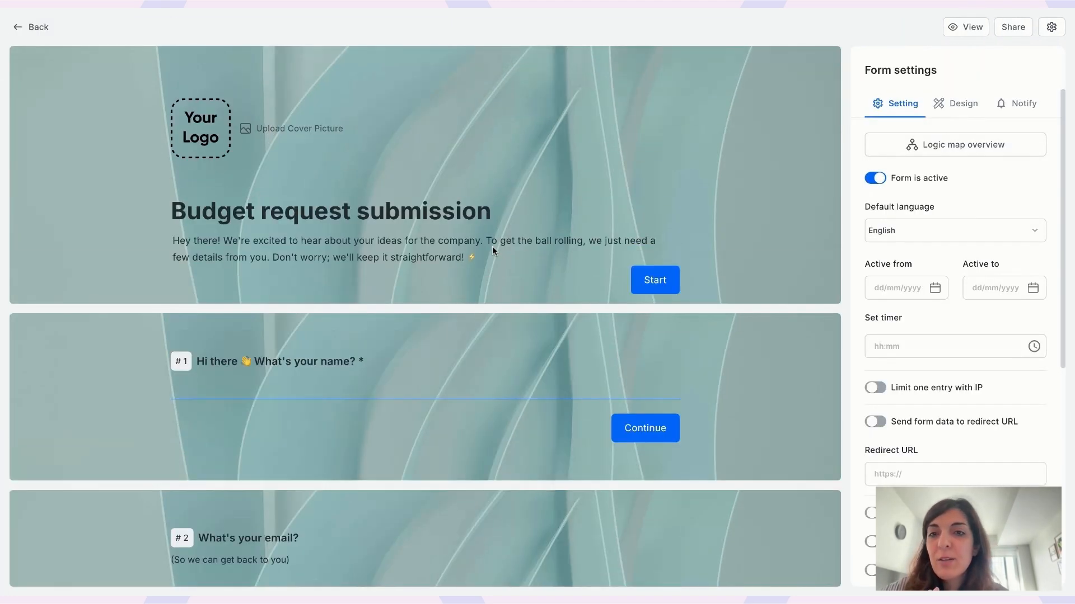
pyautogui.scroll(-15, 492, 247)
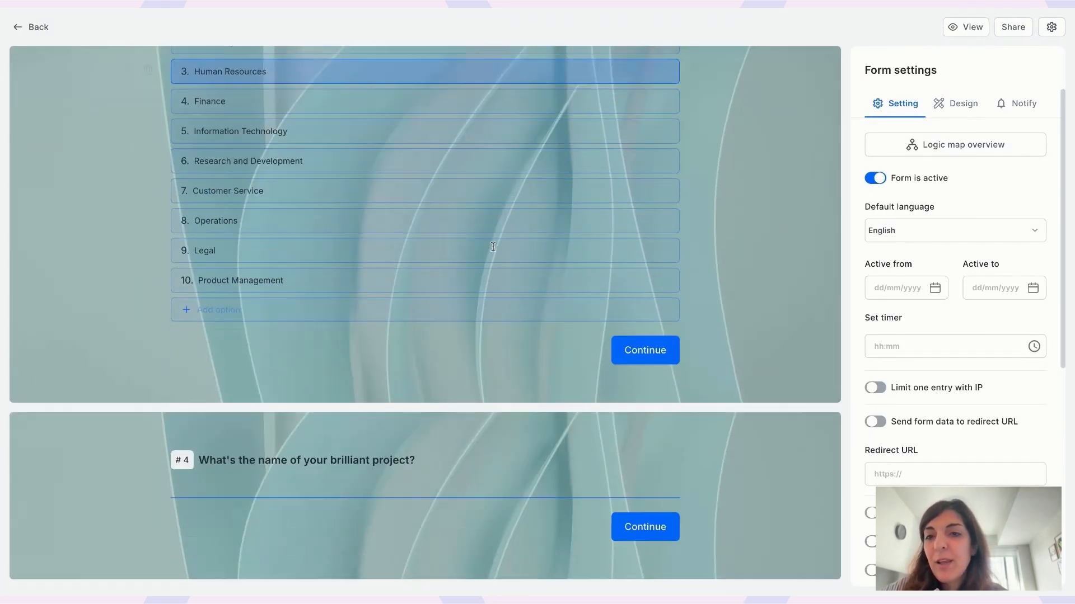
pyautogui.scroll(-5, 169, 170)
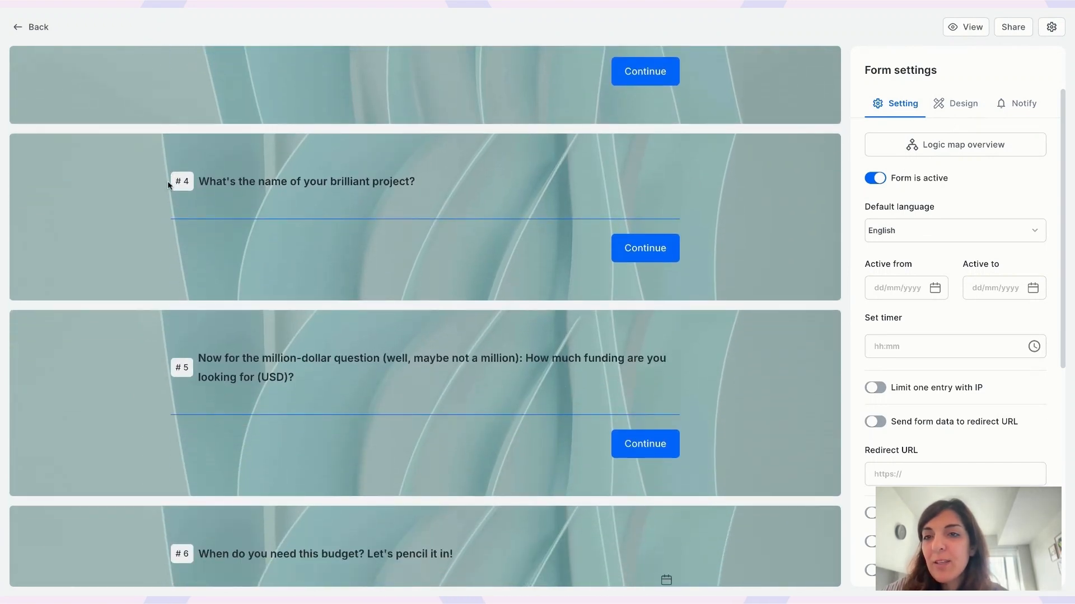
pyautogui.scroll(-20, 166, 185)
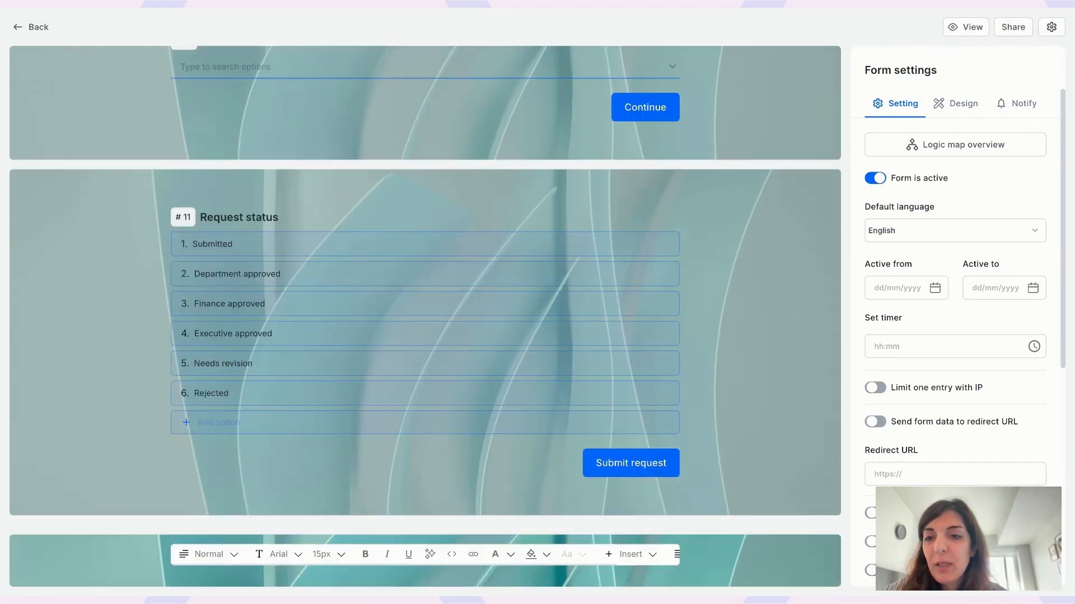
pyautogui.scroll(-4, 233, 257)
pyautogui.scroll(4, 233, 259)
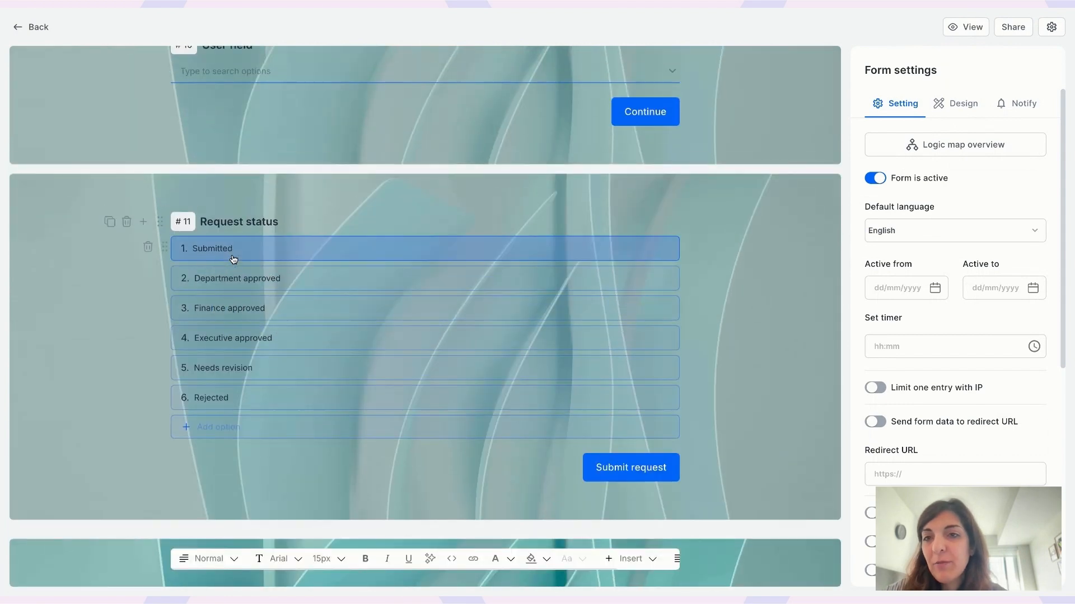
pyautogui.click(143, 222)
pyautogui.write('con')
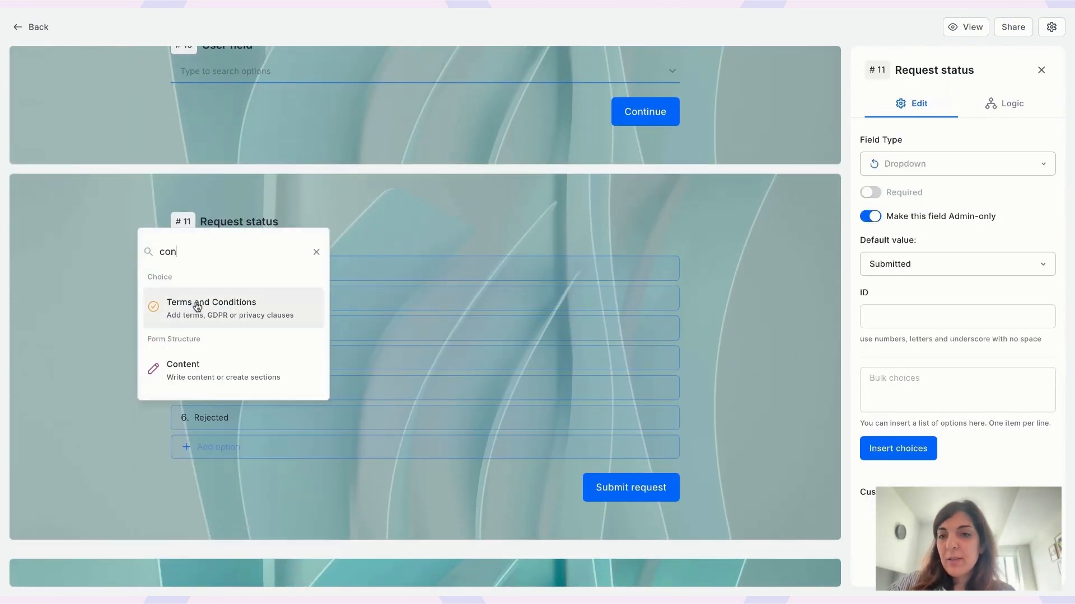
pyautogui.click(271, 292)
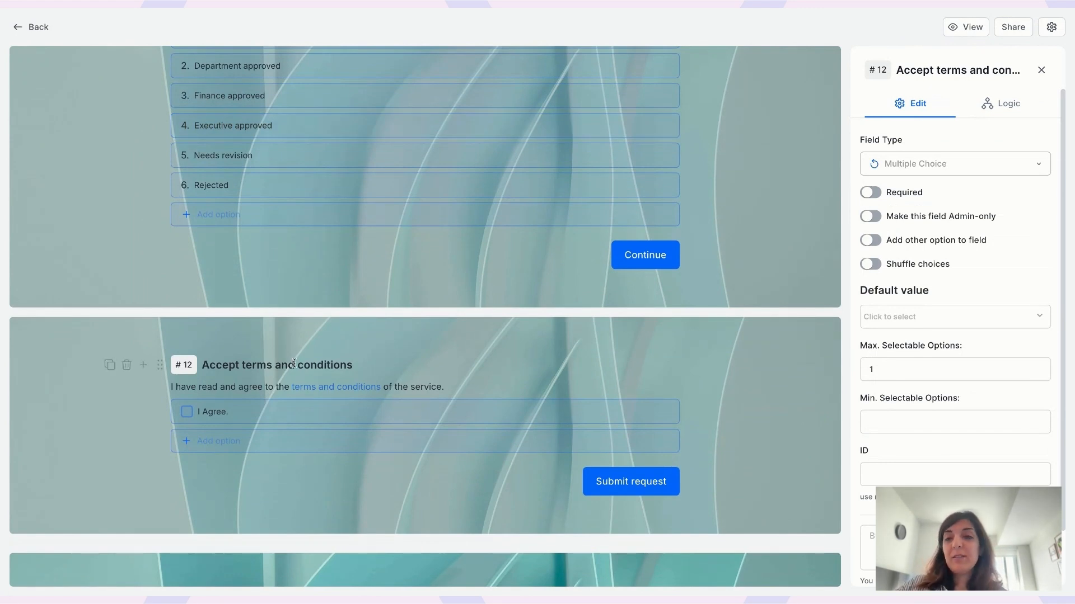
pyautogui.scroll(3, 294, 364)
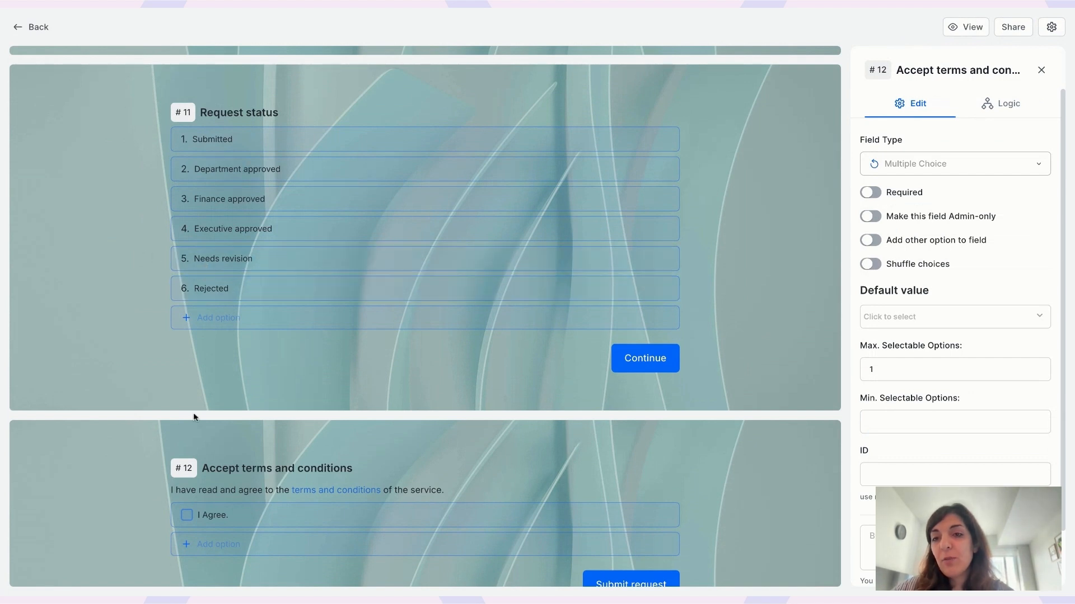
# Step: Add a Signature question titled 'Employee signature' after Request status
pyautogui.click(147, 117)
pyautogui.write('consign')
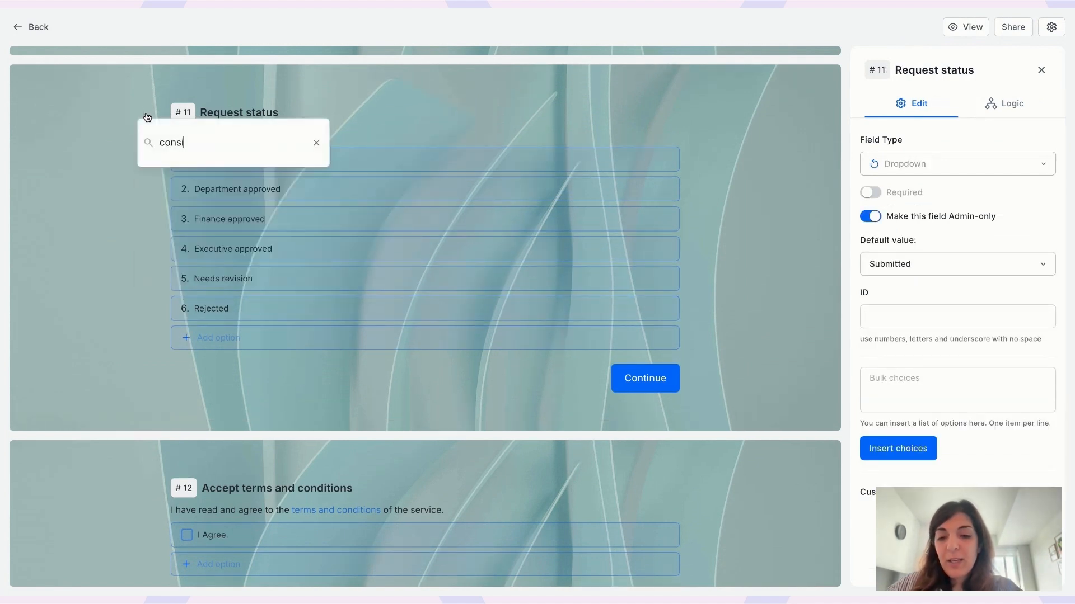
pyautogui.press('BackSpace')
pyautogui.press('BackSpace')
pyautogui.press('BackSpace')
pyautogui.press('BackSpace')
pyautogui.press('BackSpace')
pyautogui.press('BackSpace')
pyautogui.press('BackSpace')
pyautogui.write('sign')
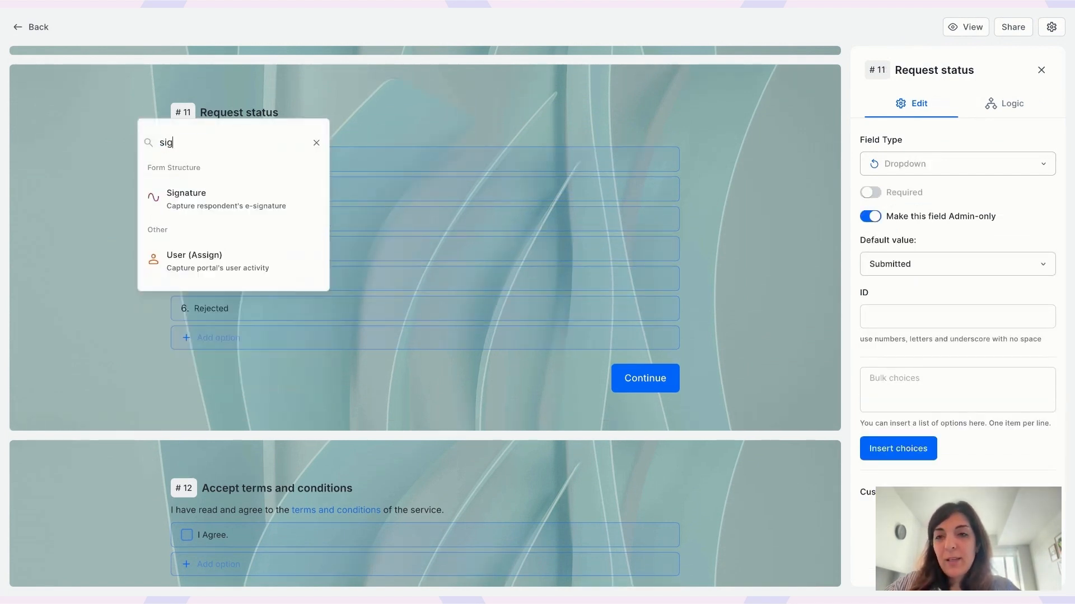
pyautogui.click(193, 196)
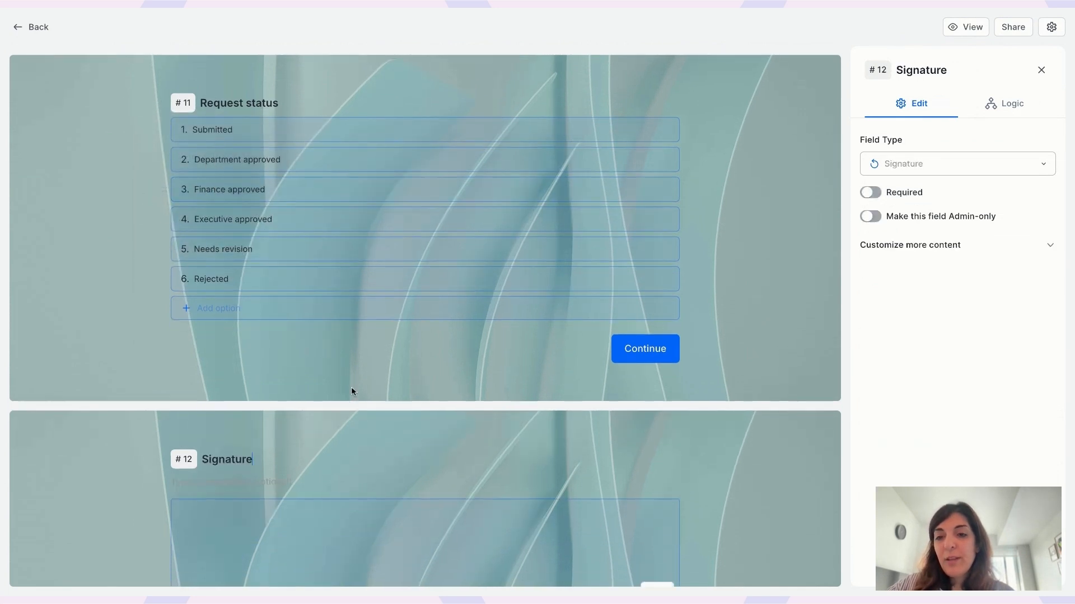
pyautogui.write('Empl')
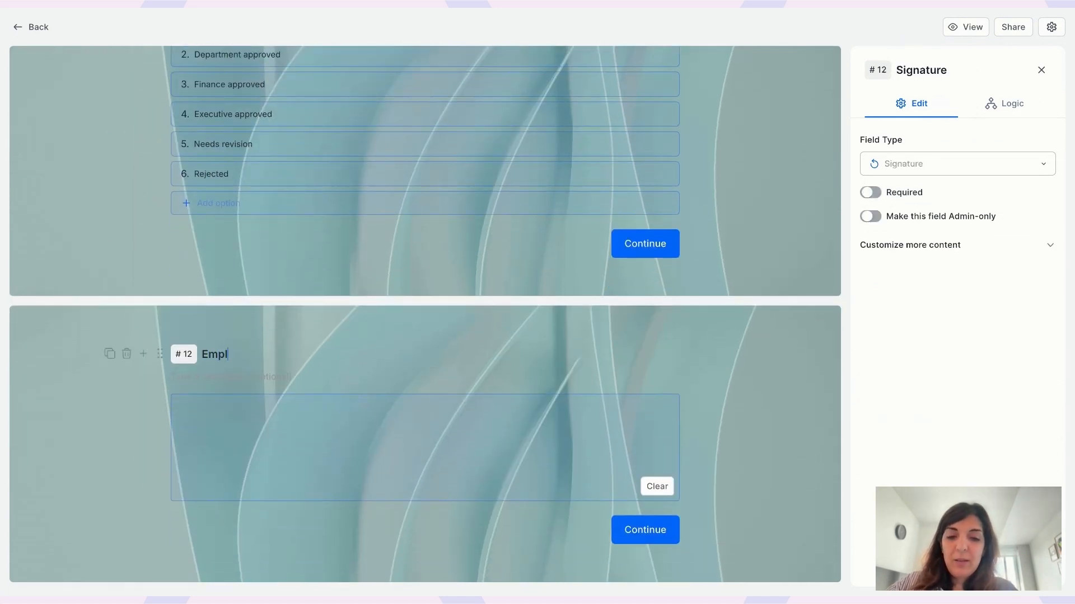
pyautogui.write('oyee signature')
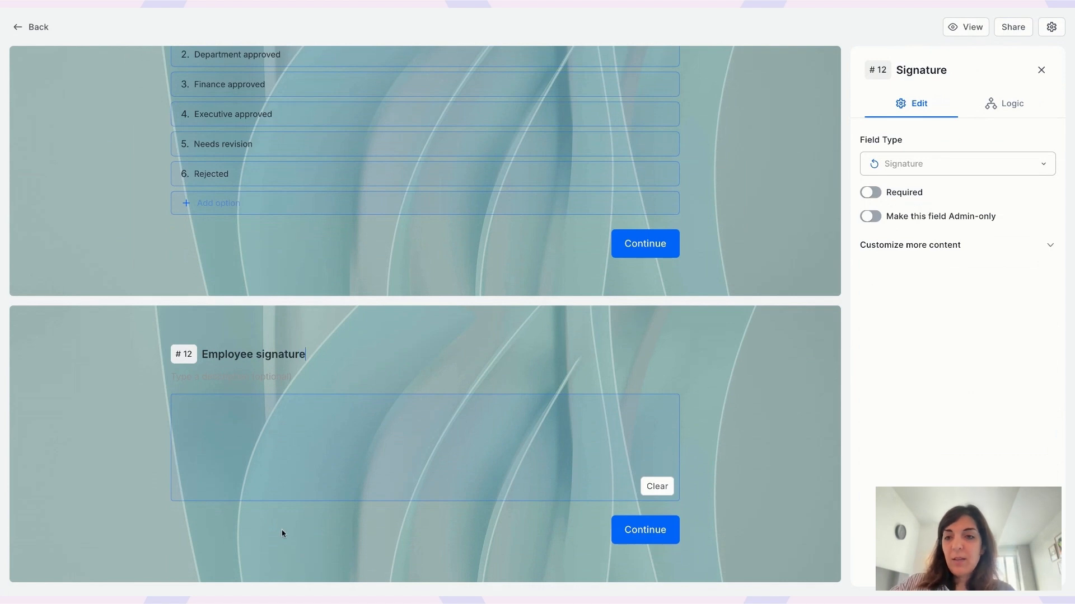
pyautogui.click(126, 426)
# Step: Add another Signature question after it titled 'Department head signature'
pyautogui.scroll(-3, 126, 429)
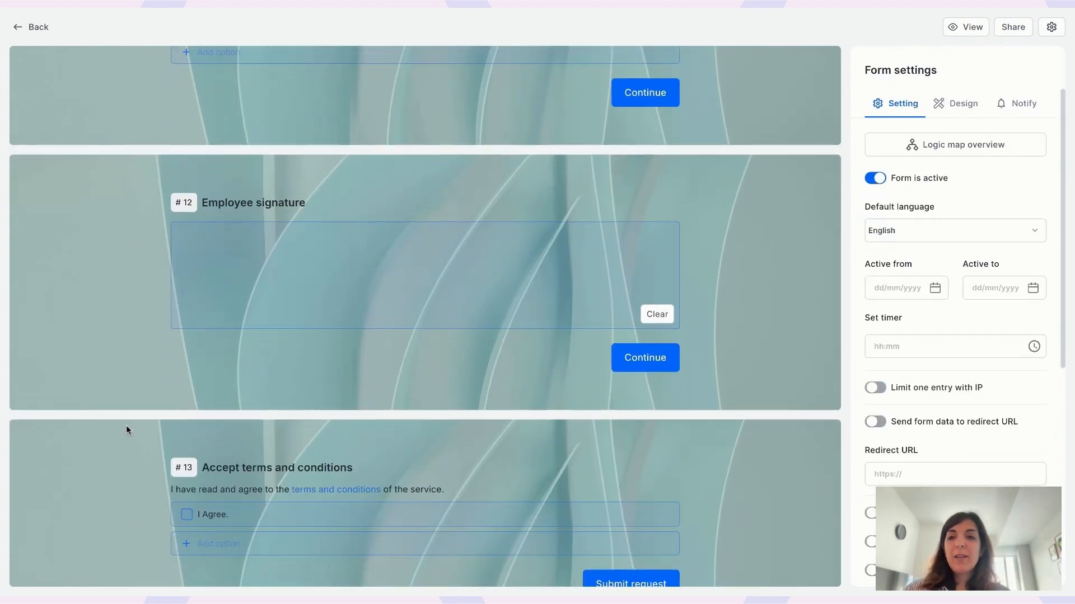
pyautogui.moveTo(163, 204)
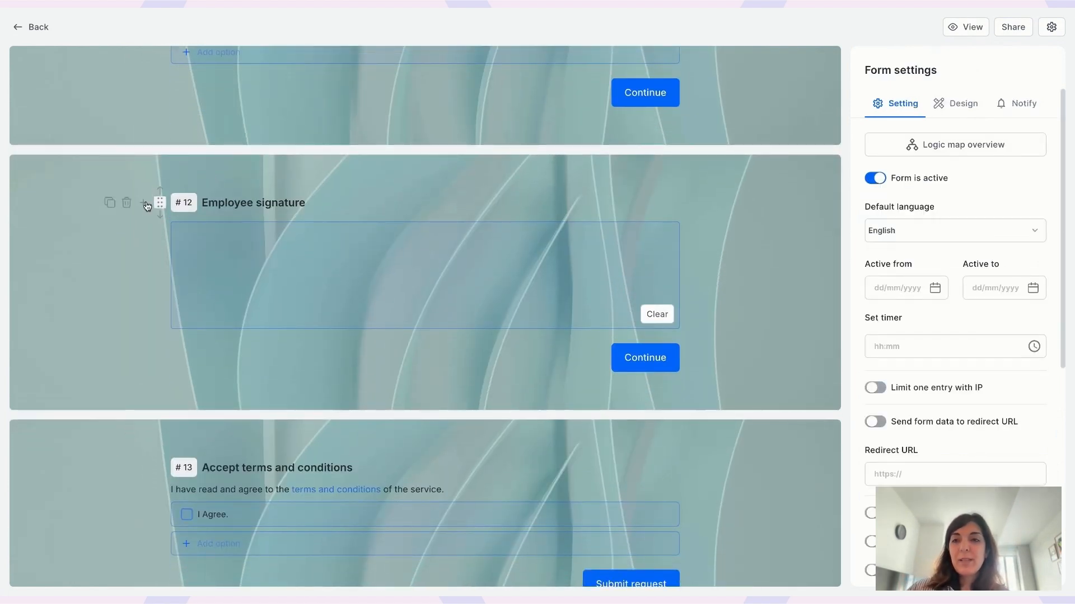
pyautogui.click(145, 205)
pyautogui.write('sign')
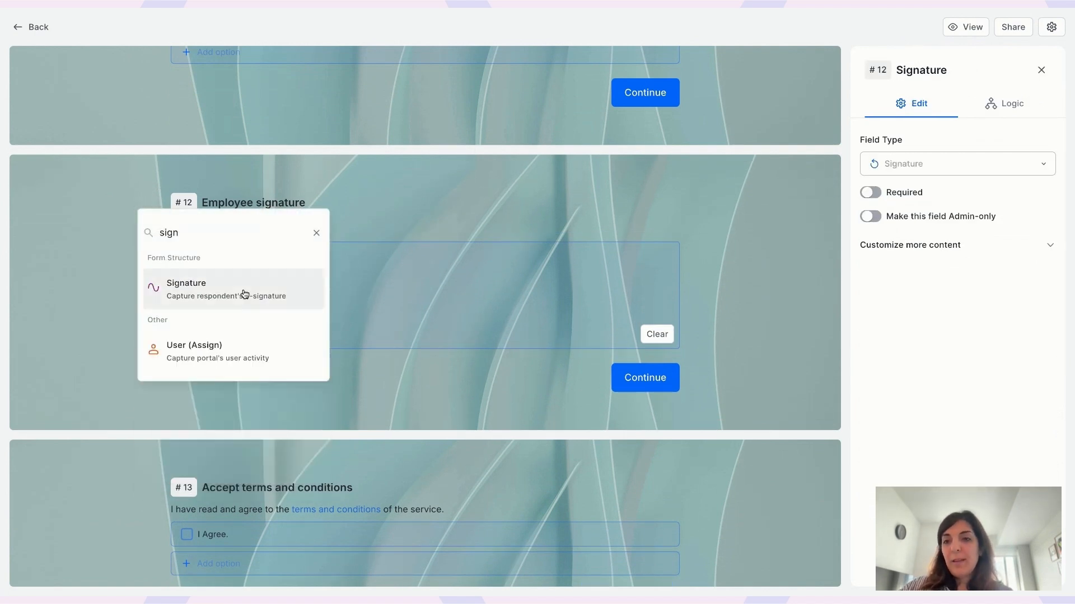
pyautogui.click(245, 293)
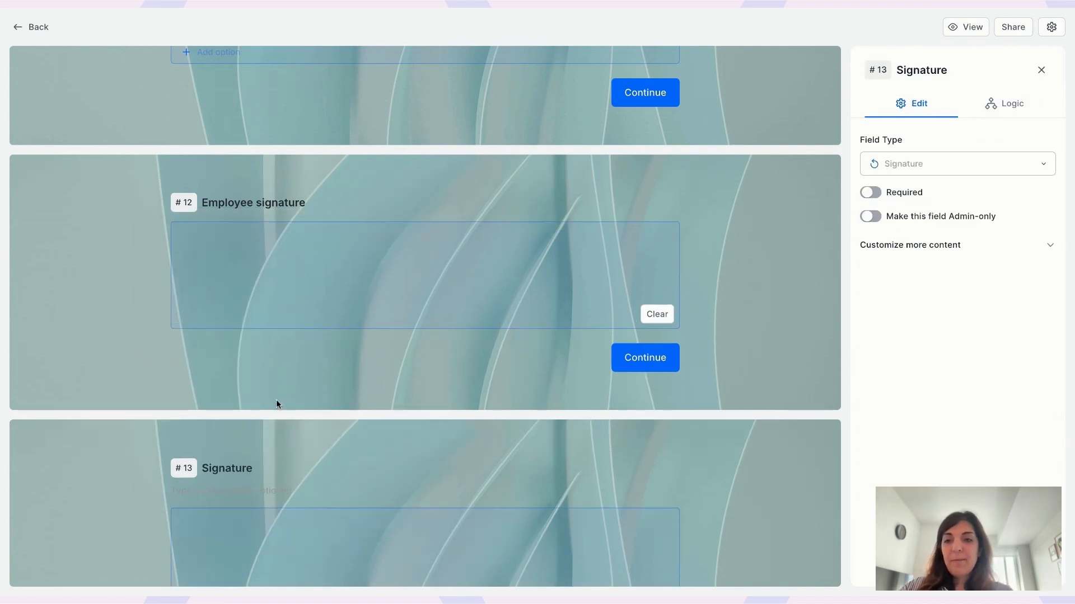
pyautogui.write('Department')
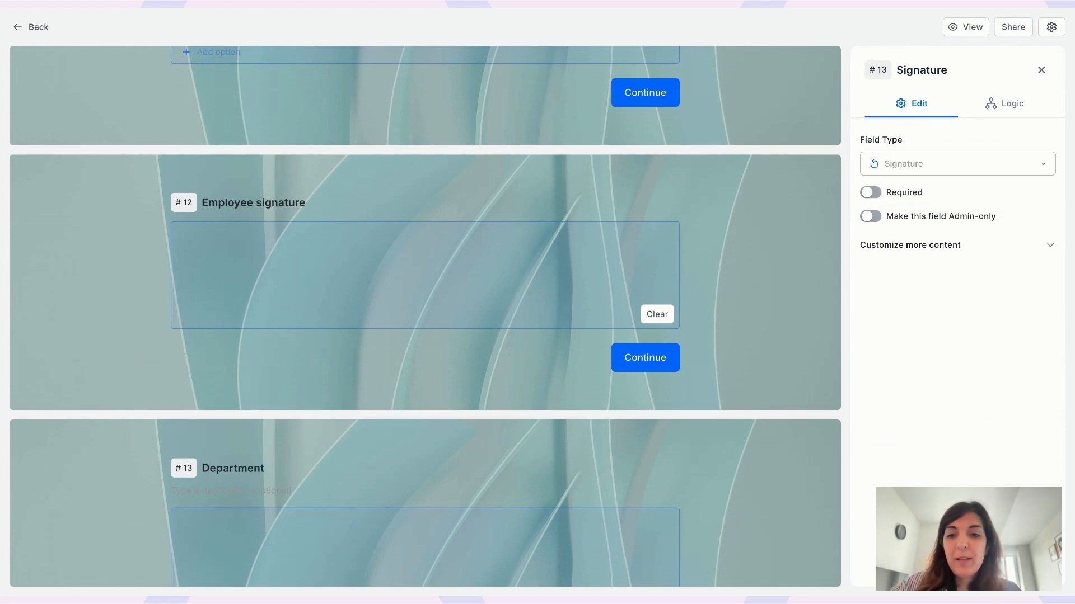
pyautogui.write(' head signature')
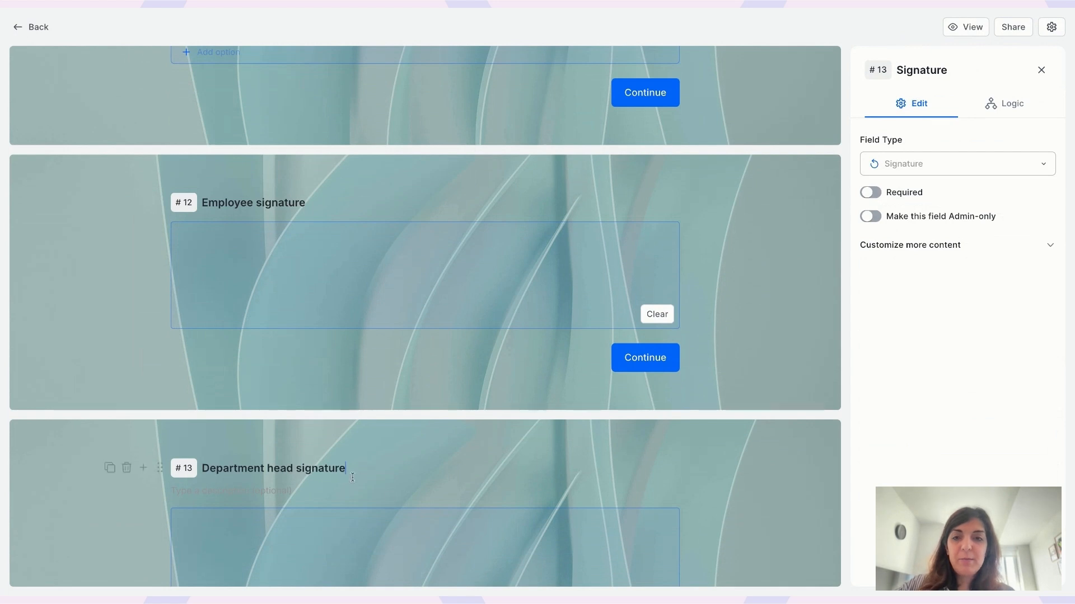
# Step: Turn on 'Make this field Admin-only' for the Department head signature question
pyautogui.scroll(5, 337, 232)
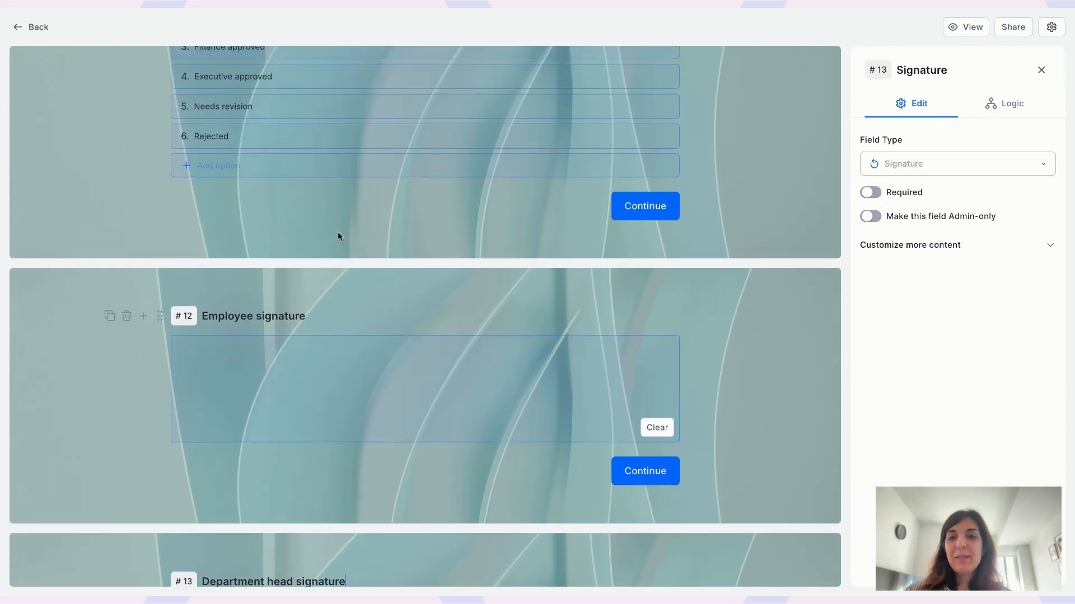
pyautogui.scroll(5, 337, 232)
pyautogui.scroll(-5, 304, 371)
pyautogui.moveTo(289, 358)
pyautogui.mouseDown()
pyautogui.moveTo(290, 336)
pyautogui.moveTo(420, 329)
pyautogui.mouseUp()
pyautogui.scroll(-5, 439, 321)
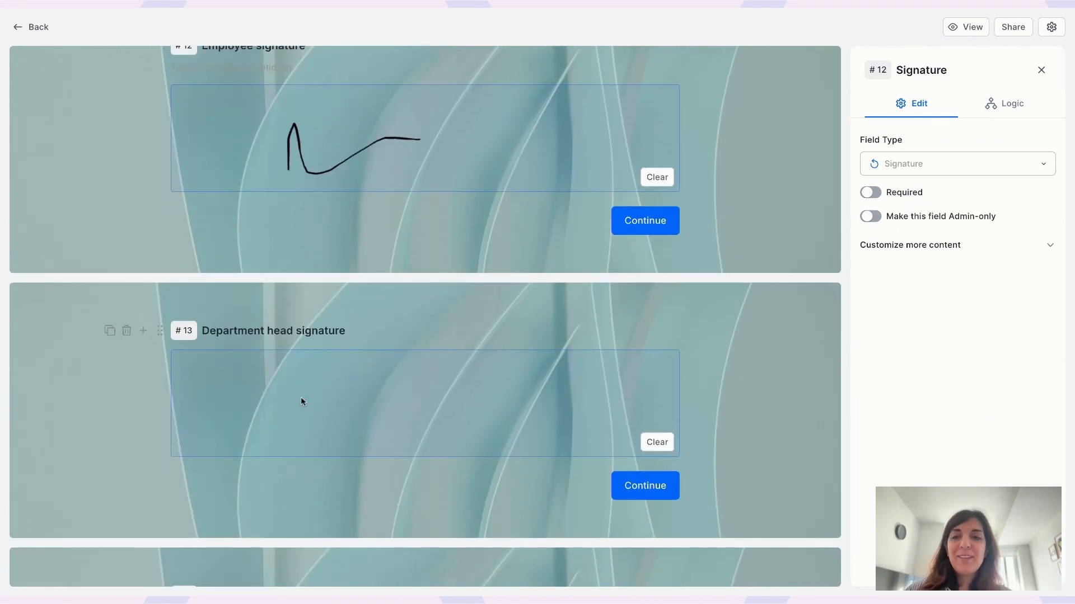
pyautogui.click(340, 330)
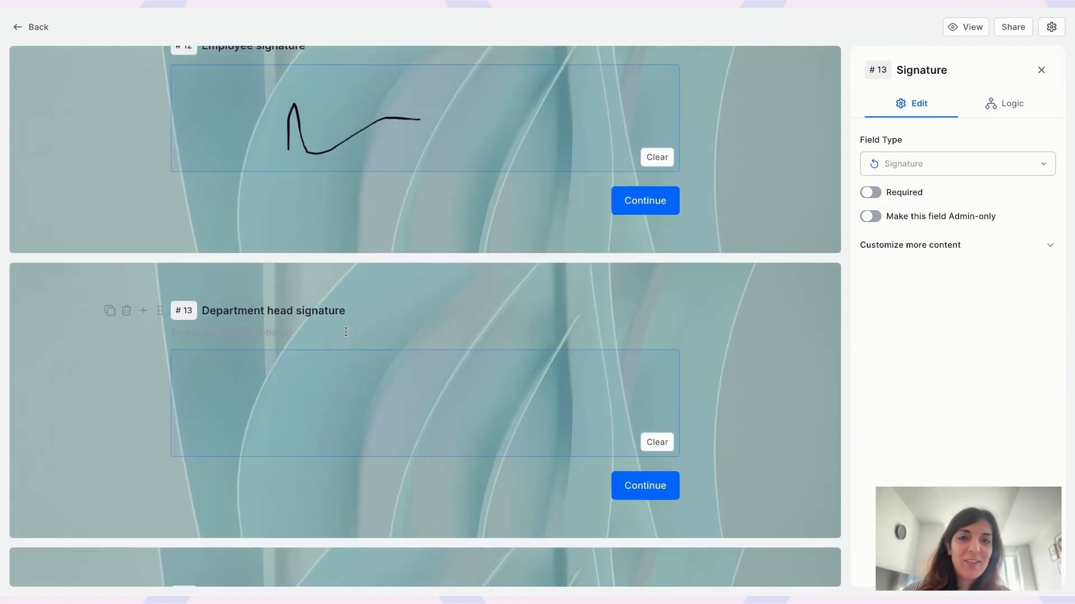
pyautogui.click(873, 219)
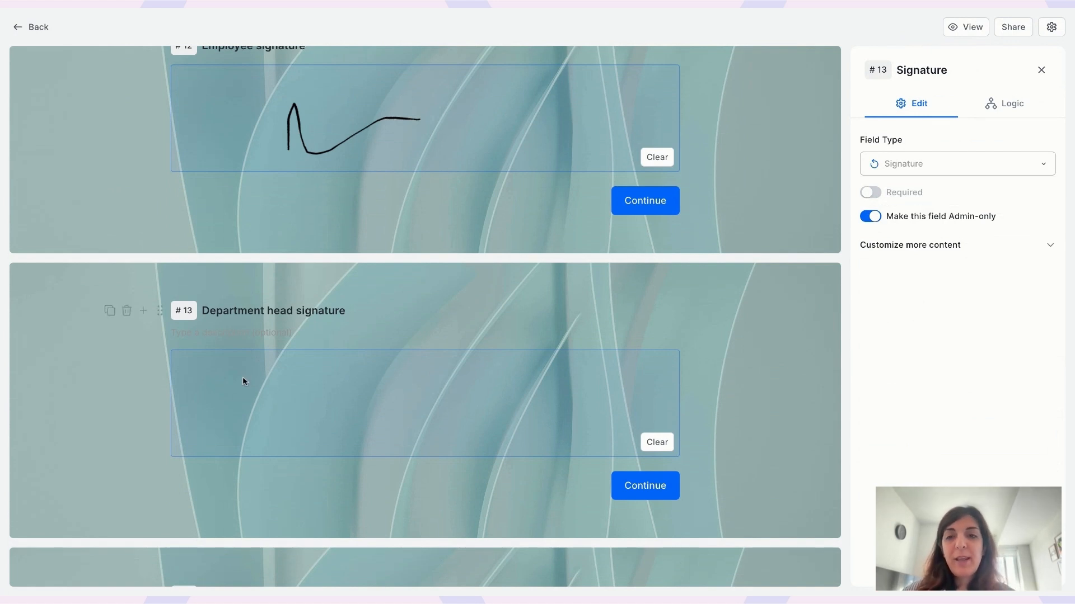
# Step: Test-sign the Department head signature pad and return to the portal's My requests page
pyautogui.moveTo(319, 417)
pyautogui.mouseDown()
pyautogui.moveTo(354, 419)
pyautogui.moveTo(459, 380)
pyautogui.mouseUp()
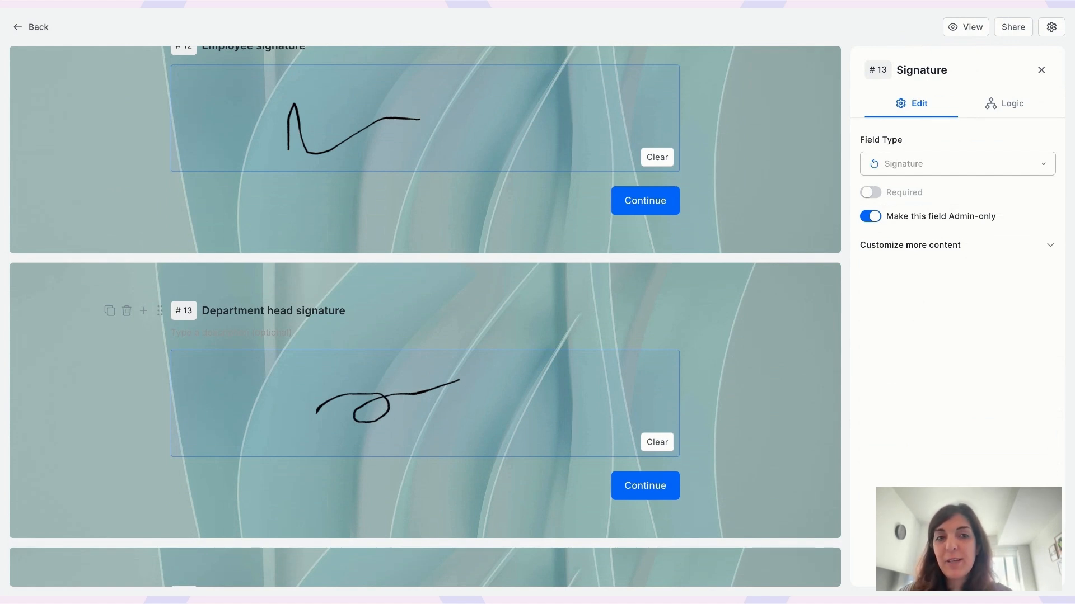
pyautogui.scroll(1, 241, 325)
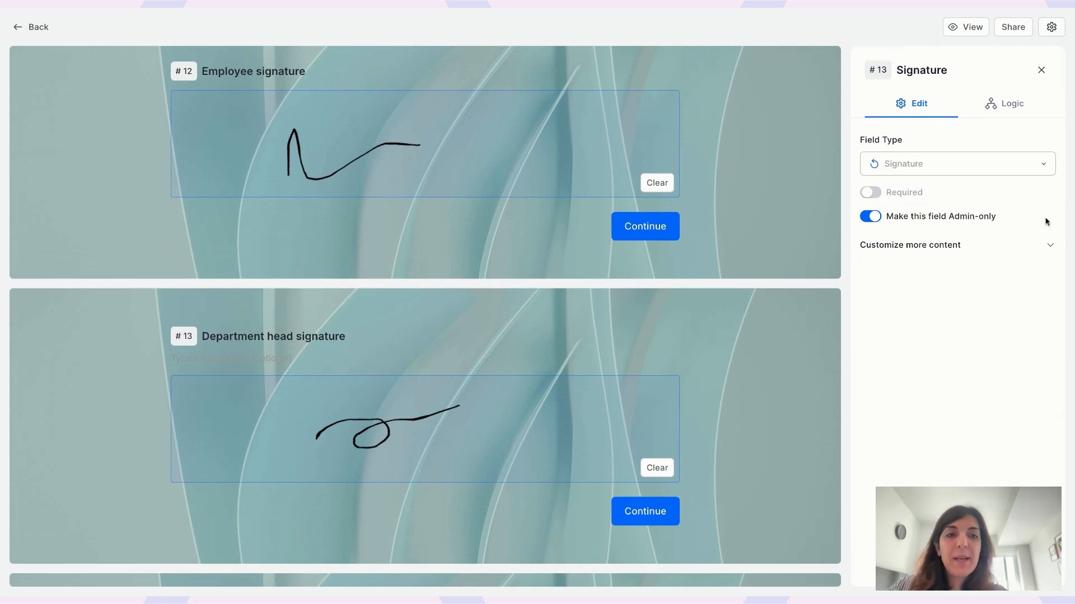
pyautogui.click(36, 33)
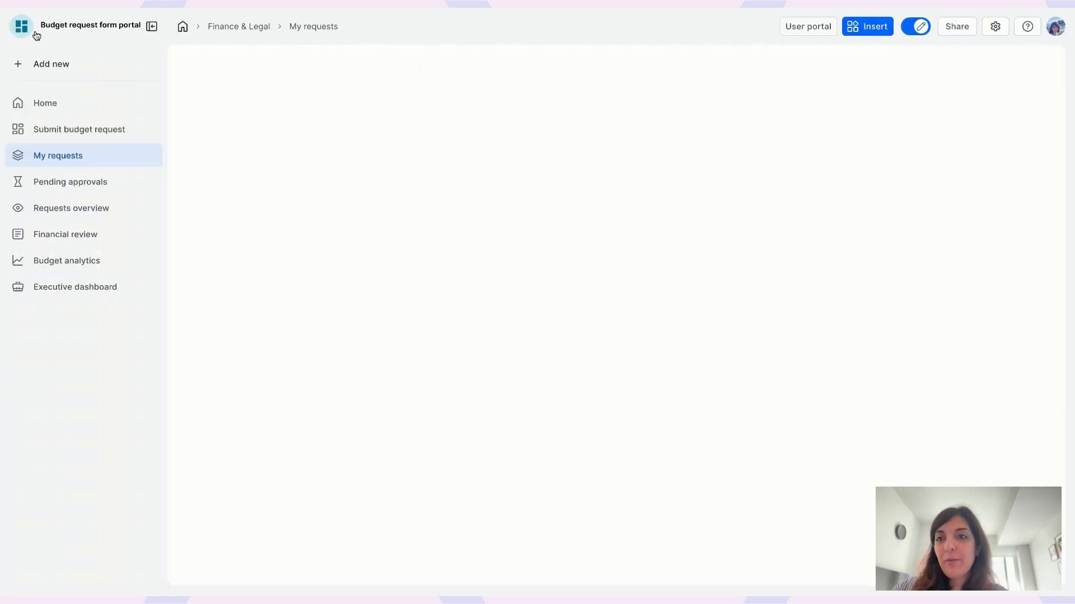
# Step: On the Submit budget request page, enter a requester name in the form
pyautogui.click(100, 130)
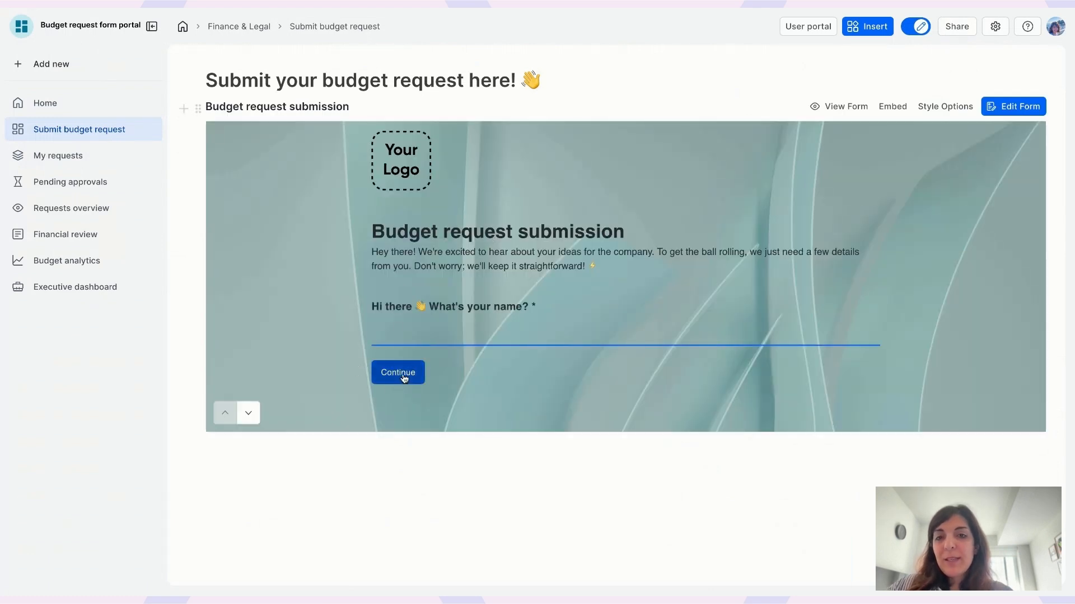
pyautogui.write('m')
pyautogui.click(404, 379)
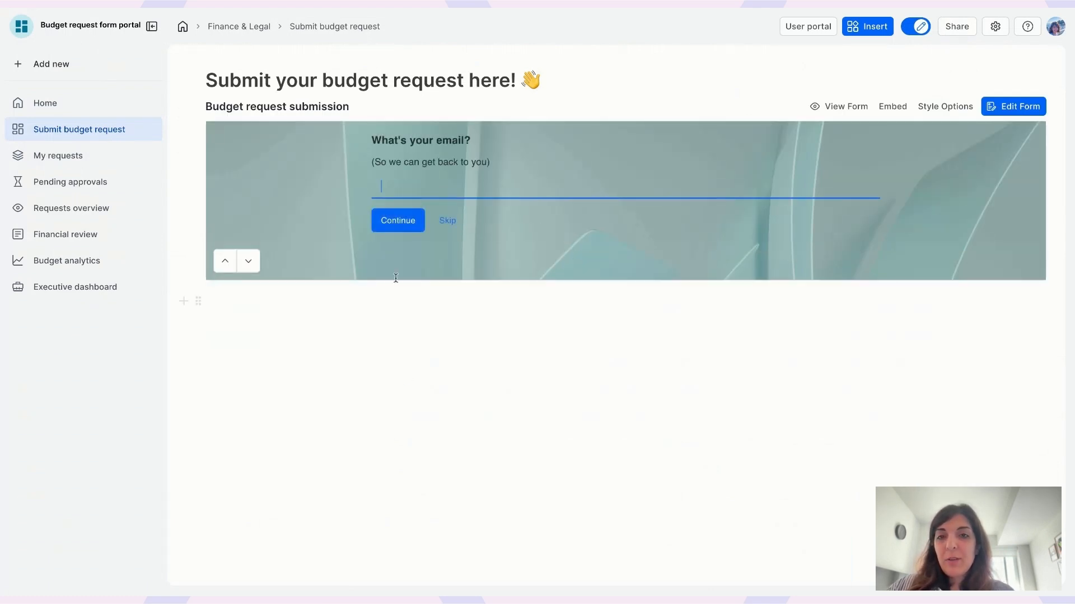
pyautogui.click(224, 261)
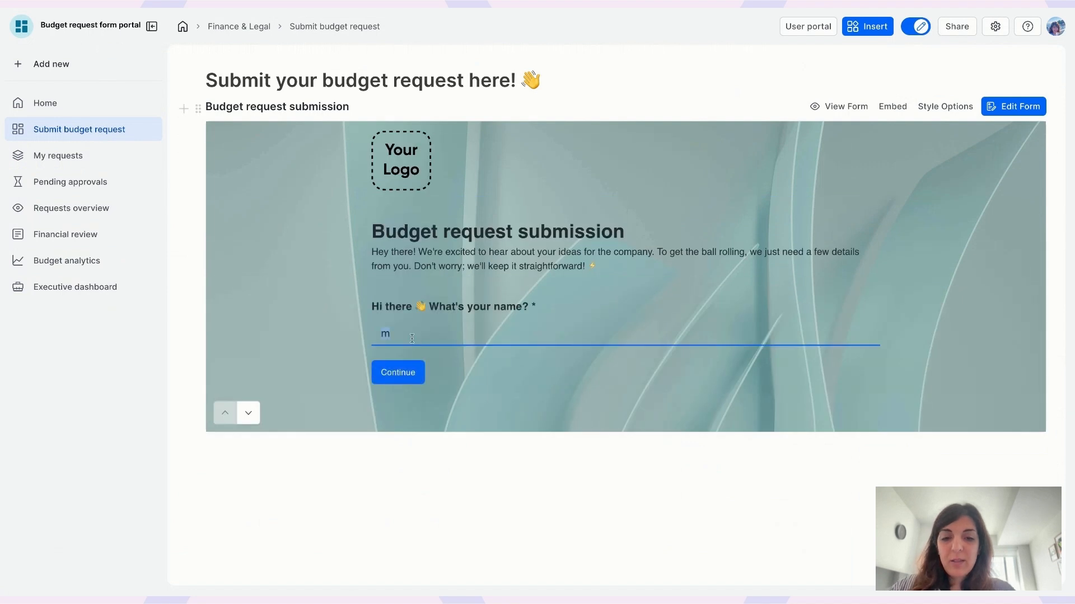
pyautogui.write('Mary')
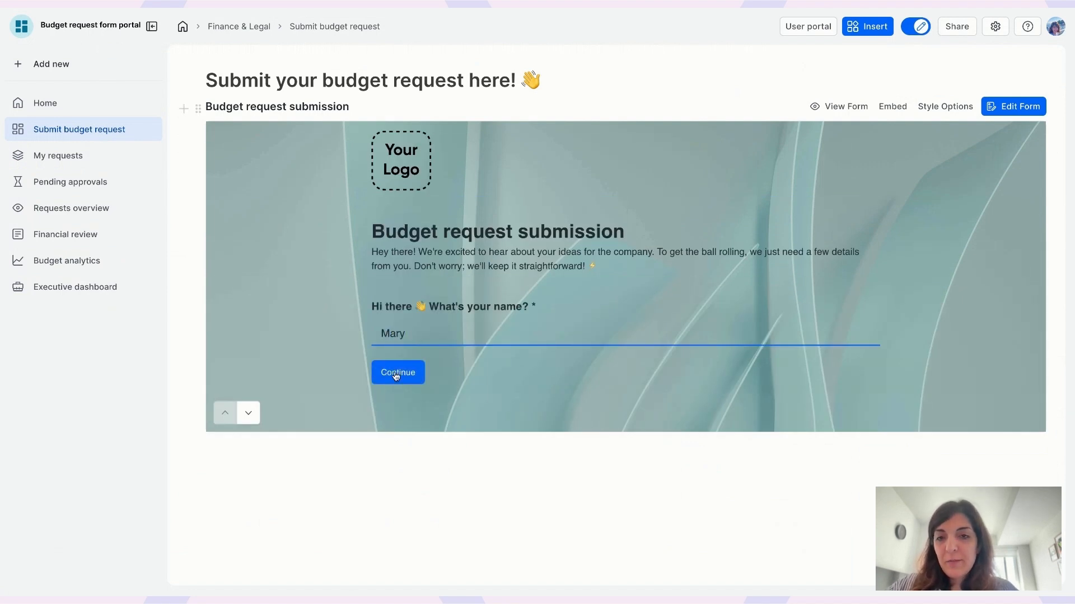
pyautogui.click(390, 378)
# Step: Skip the remaining questions, sign the Employee signature pad, tick I Agree, then view Pending approvals
pyautogui.click(397, 220)
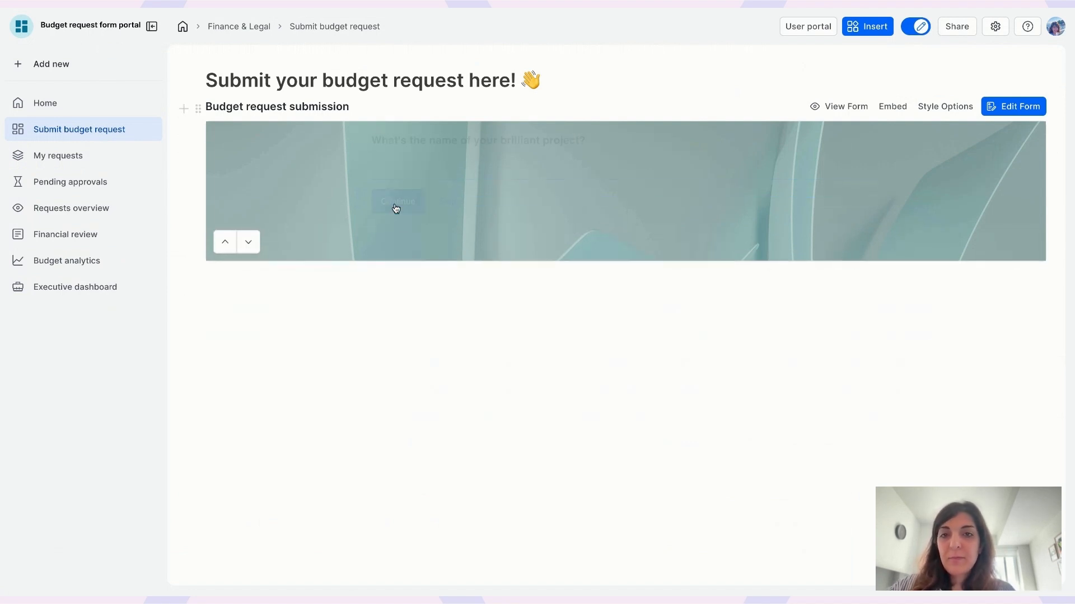
pyautogui.click(399, 221)
pyautogui.click(396, 203)
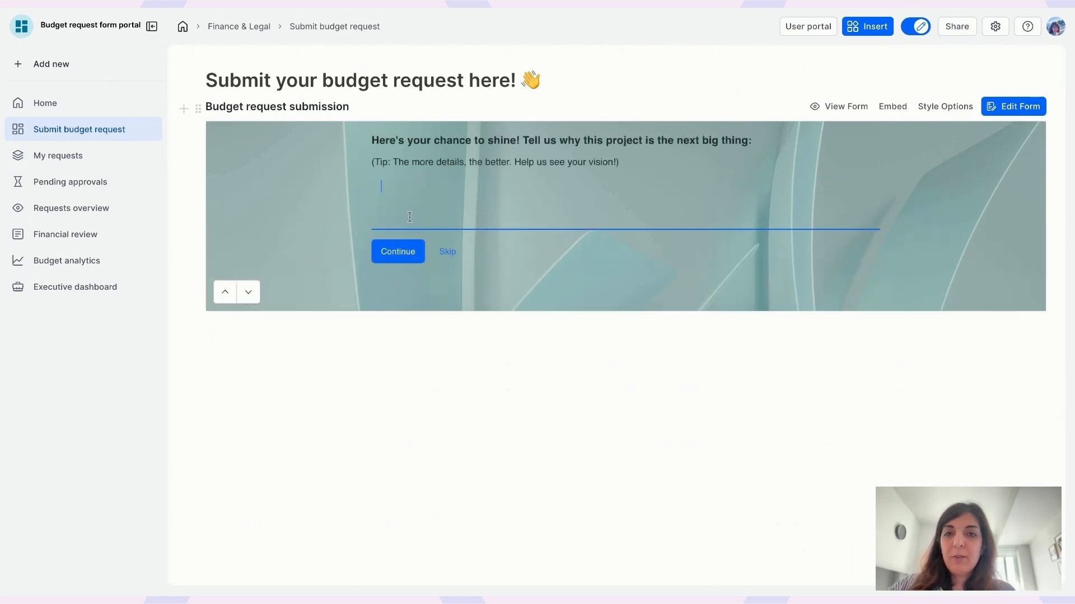
pyautogui.click(400, 250)
pyautogui.click(400, 294)
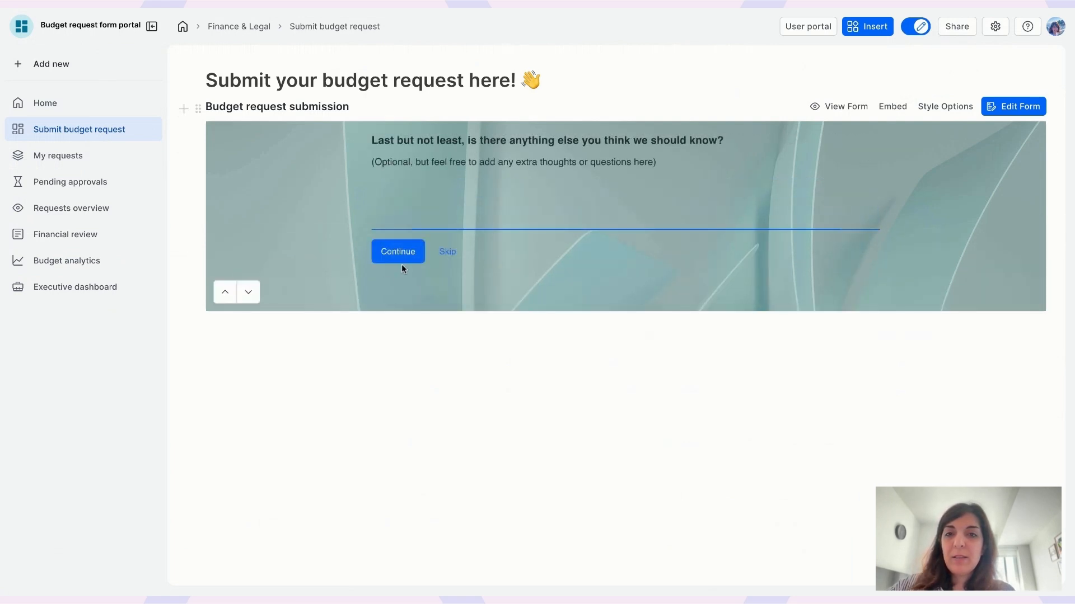
pyautogui.click(401, 261)
pyautogui.moveTo(523, 233)
pyautogui.mouseDown()
pyautogui.moveTo(600, 216)
pyautogui.moveTo(671, 224)
pyautogui.mouseUp()
pyautogui.click(399, 285)
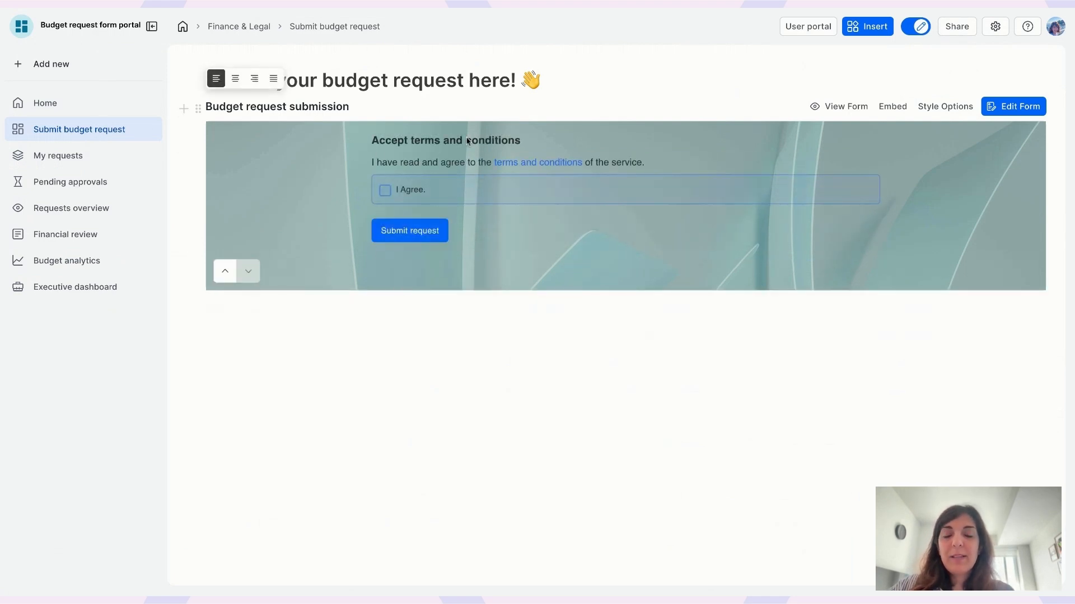
pyautogui.click(385, 193)
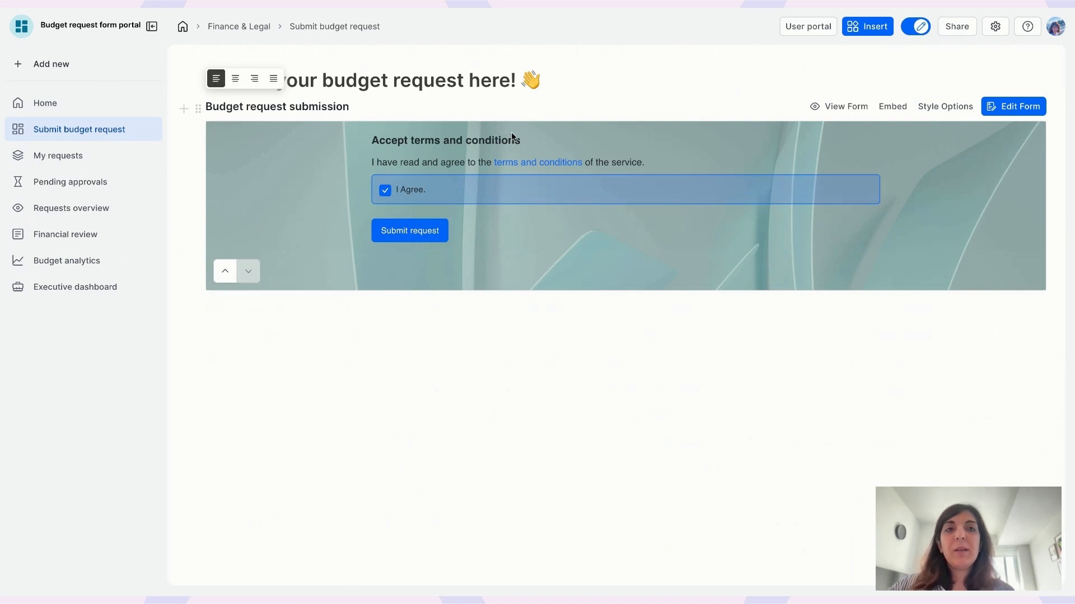
pyautogui.click(86, 182)
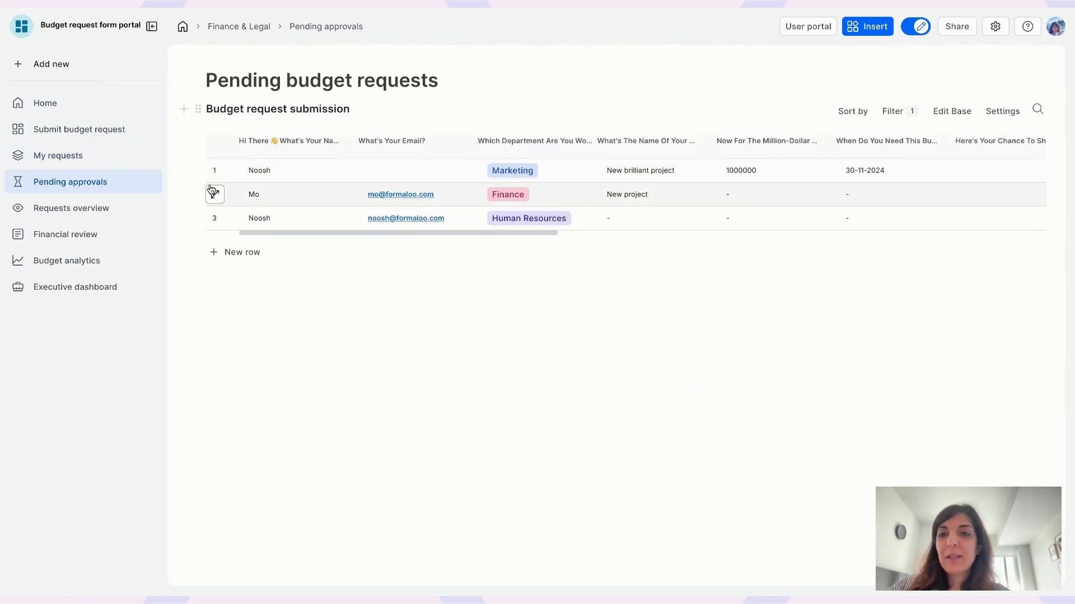
# Step: Sign Department head signature and tick I Agree on the first pending request, cancelling its deletion
pyautogui.click(215, 171)
pyautogui.scroll(-8, 912, 414)
pyautogui.scroll(-10, 912, 415)
pyautogui.moveTo(836, 330)
pyautogui.mouseDown()
pyautogui.moveTo(845, 314)
pyautogui.moveTo(960, 298)
pyautogui.mouseUp()
pyautogui.click(720, 458)
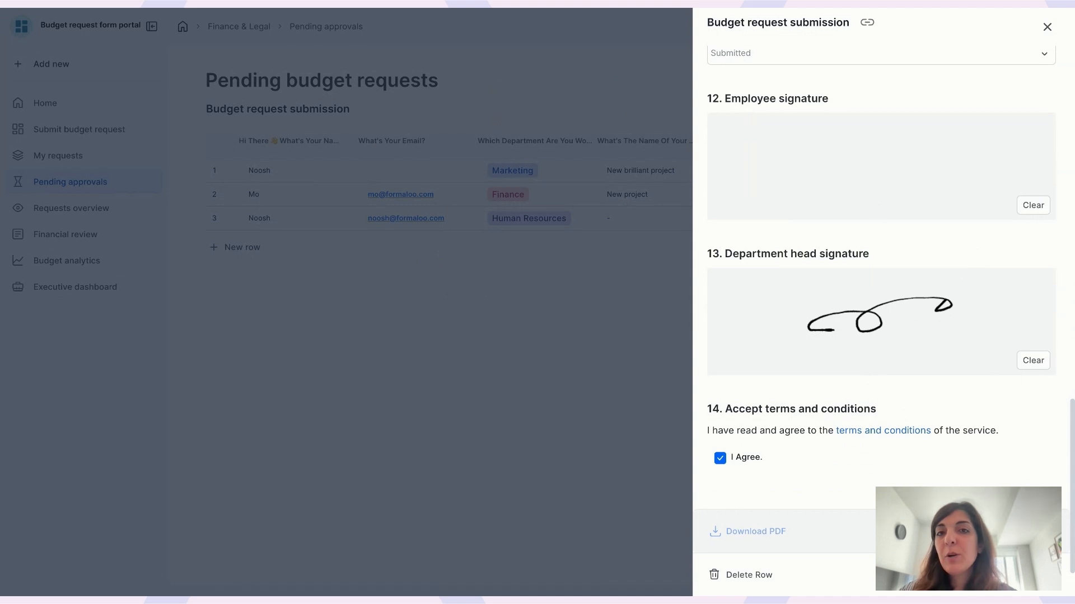
pyautogui.click(749, 576)
pyautogui.click(596, 331)
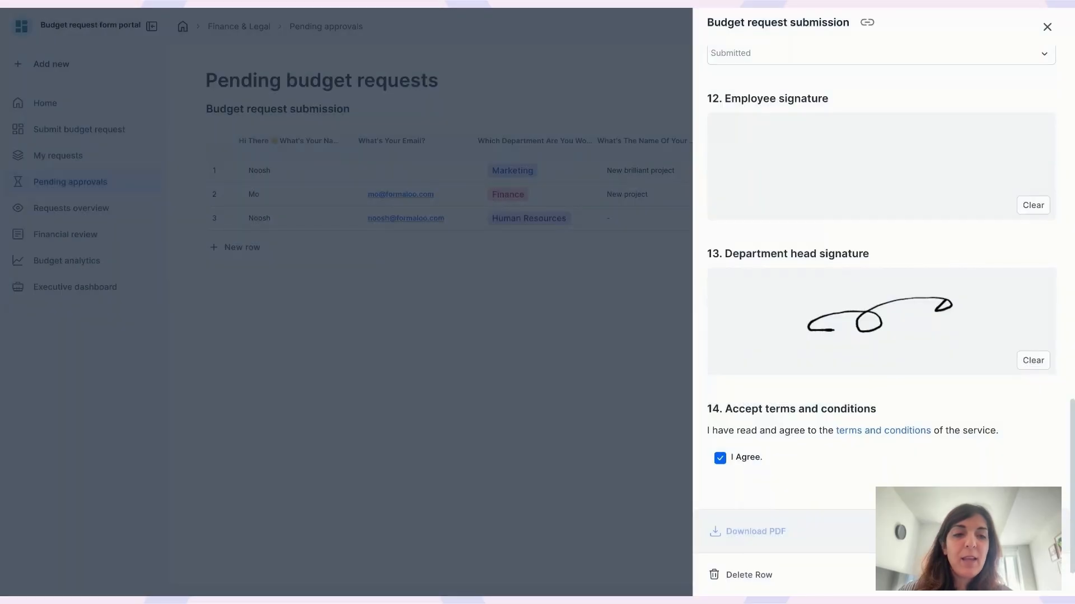
pyautogui.click(526, 324)
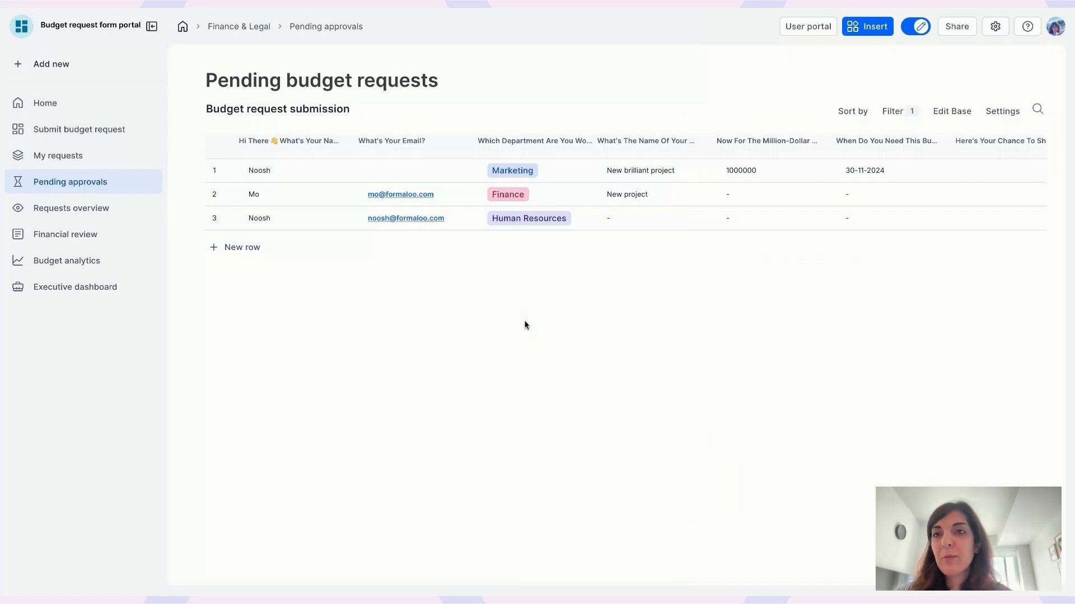